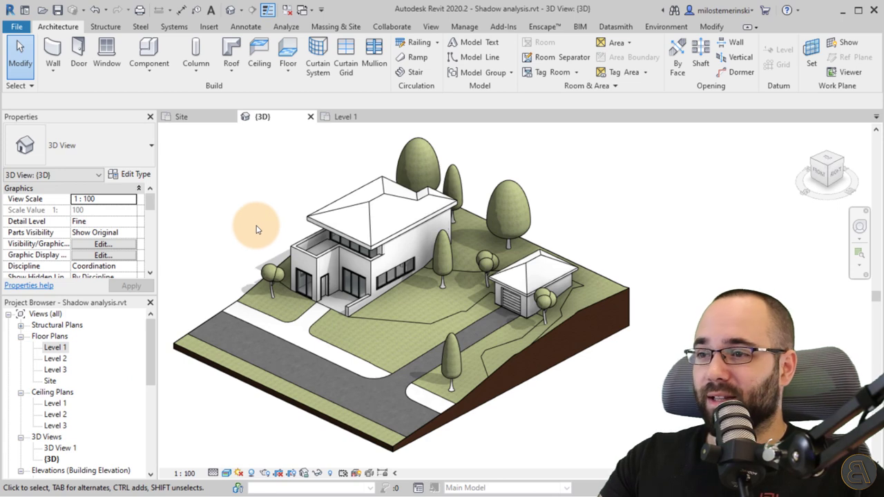
mouse_move(255, 230)
middle_down()
mouse_move(260, 214)
mouse_move(262, 228)
mouse_move(253, 225)
middle_up()
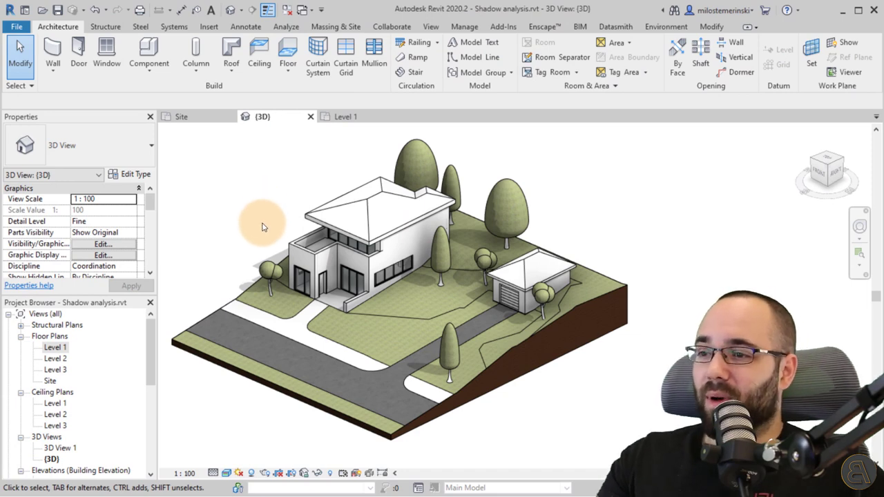
shift+middle_drag(252, 219, 271, 228)
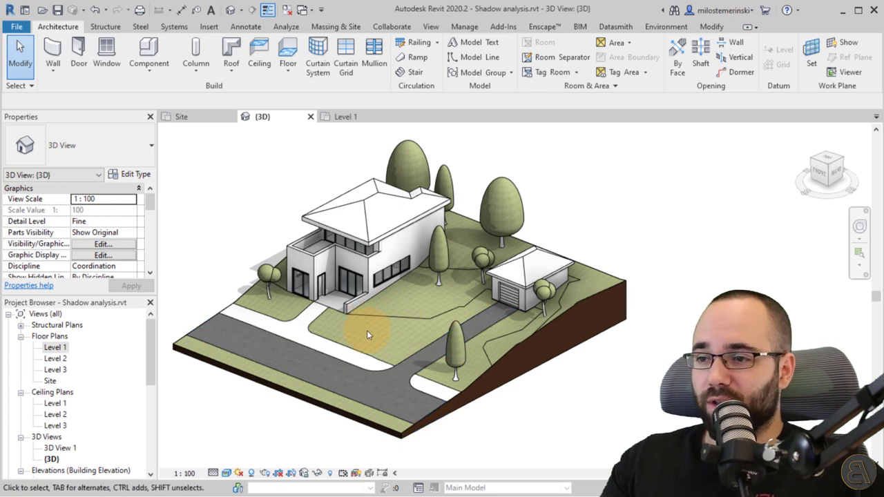
middle_drag(367, 330, 363, 326)
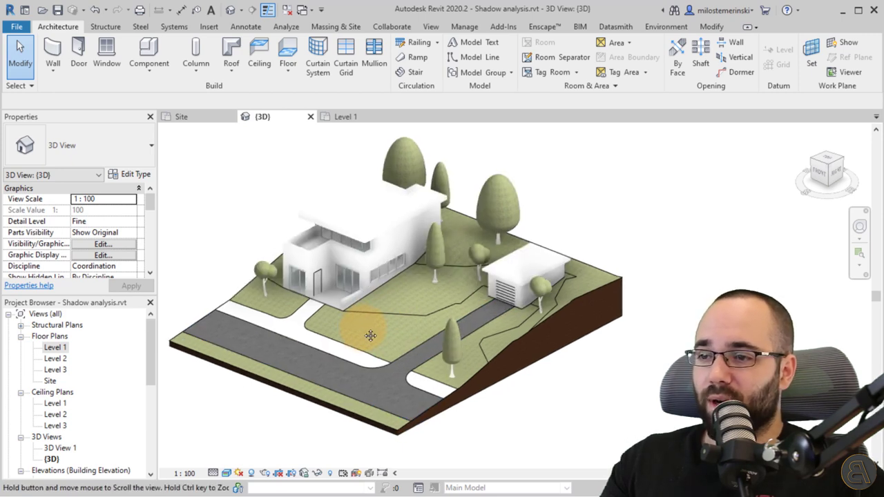
Step: Examine the shadows cast by the trees, house and garage on the terrain, up close and from several sides of the model
click(448, 356)
scroll(439, 368, up, 4)
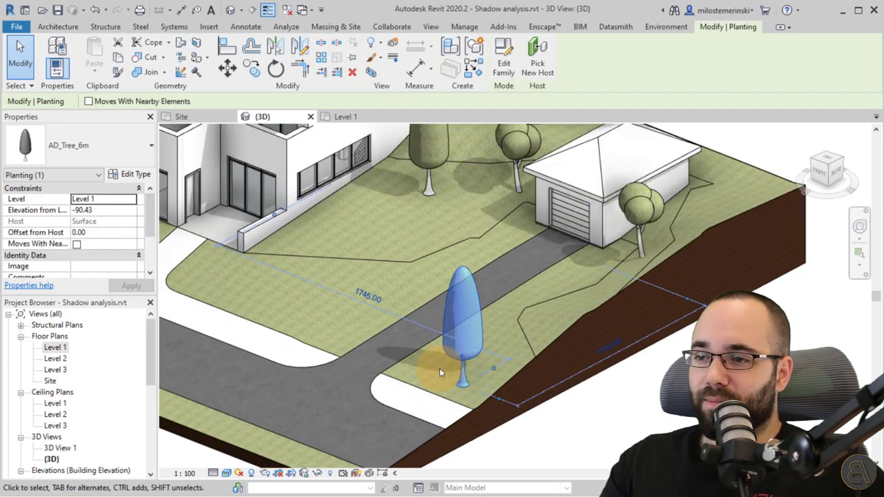
scroll(440, 368, up, 3)
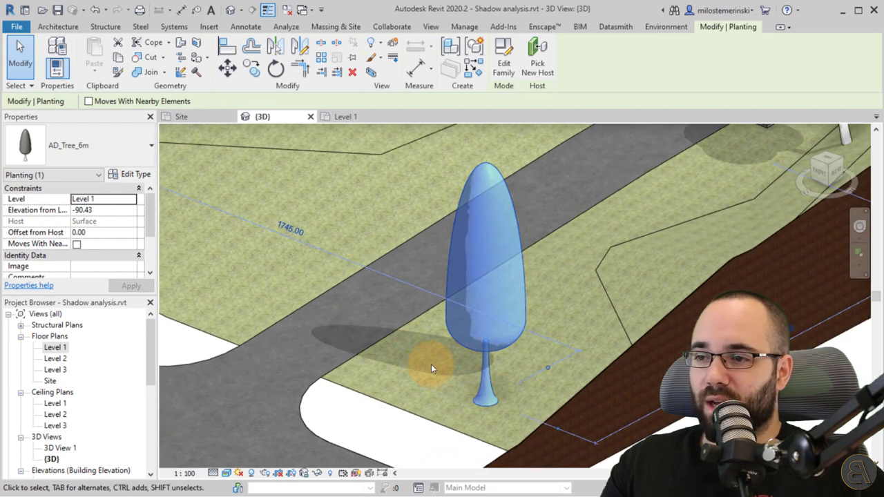
scroll(458, 382, down, 5)
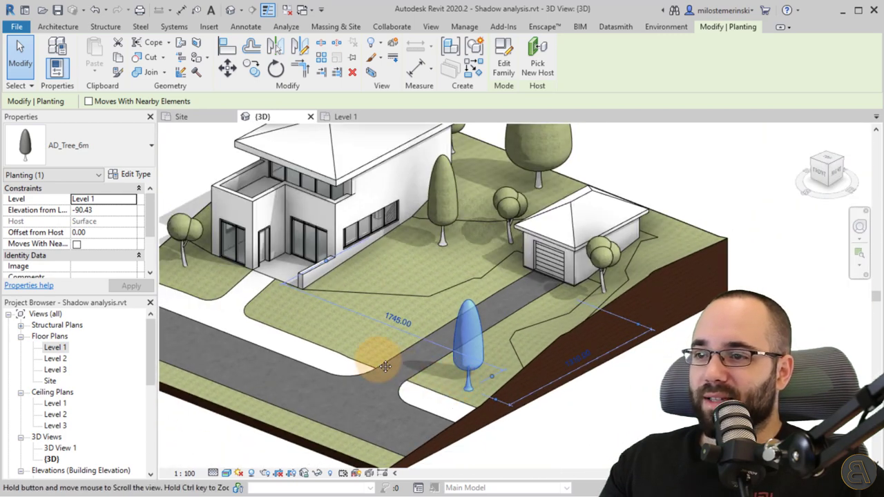
scroll(429, 307, up, 2)
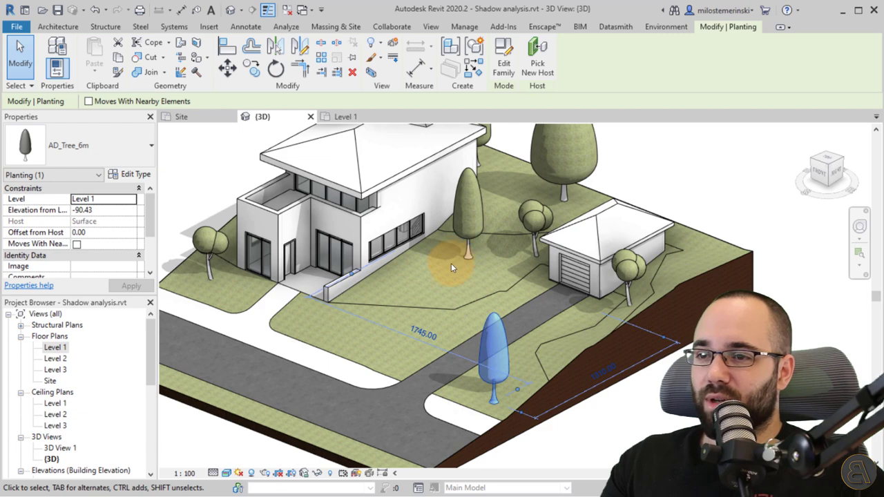
scroll(565, 296, up, 3)
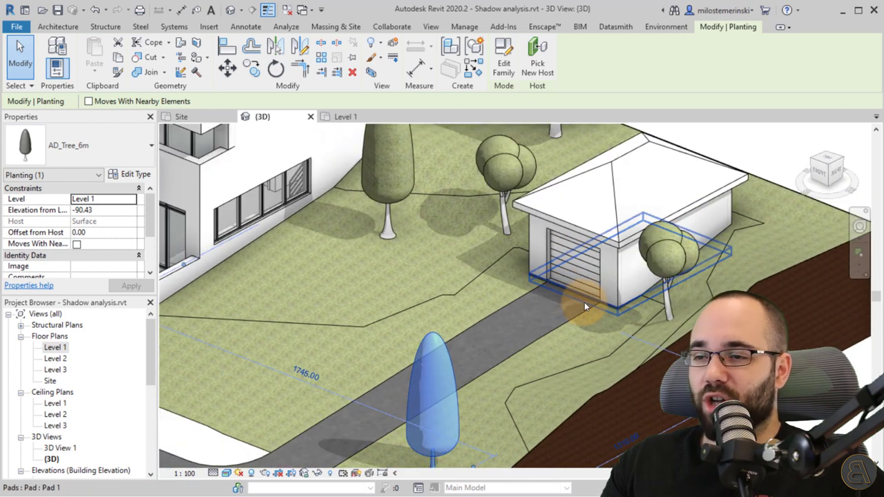
scroll(481, 252, down, 4)
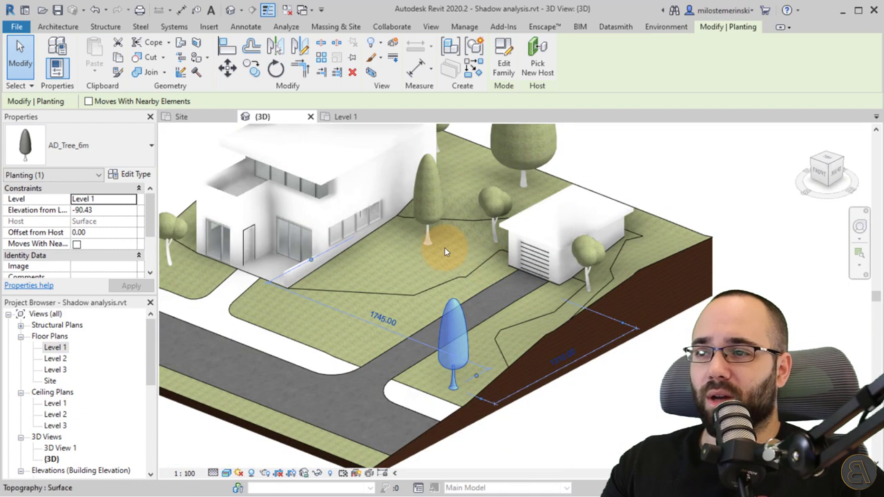
scroll(442, 267, down, 2)
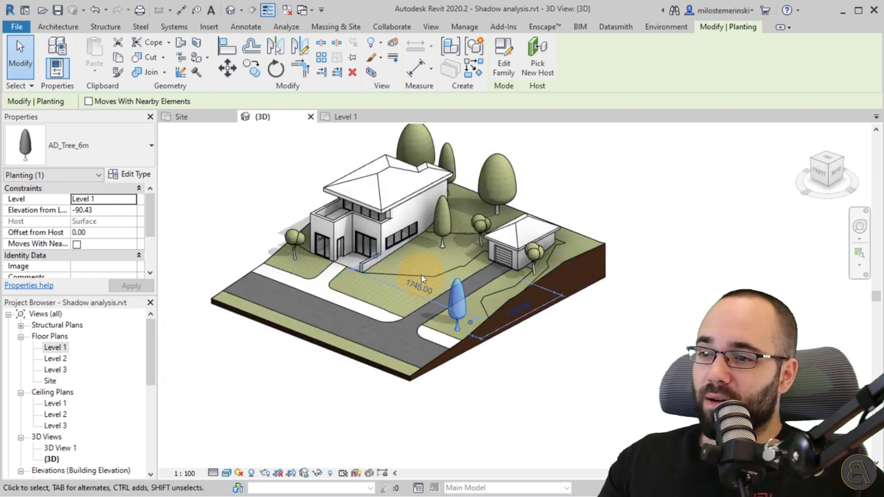
shift+middle_drag(393, 279, 470, 352)
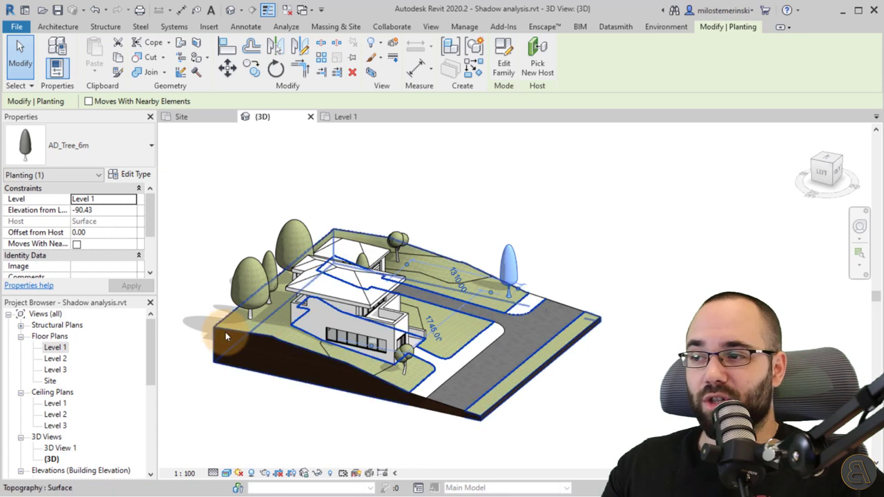
scroll(193, 311, up, 2)
shift+middle_drag(201, 330, 278, 415)
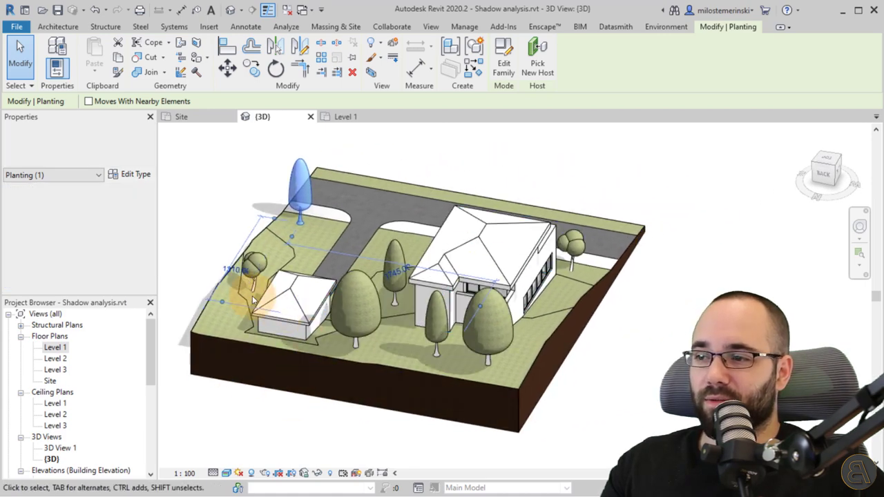
shift+middle_drag(274, 358, 375, 355)
click(228, 267)
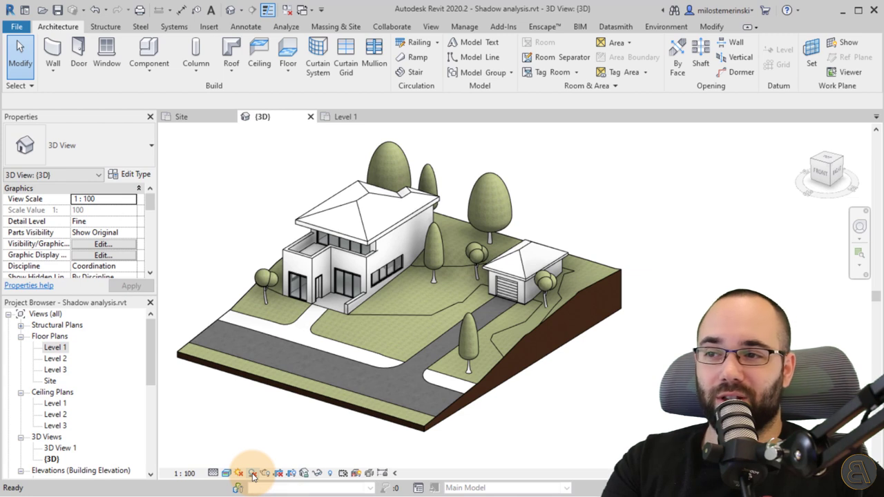
Step: Toggle the display of shadows in the 3D view, leaving the shadows turned on
click(253, 476)
click(253, 475)
click(253, 475)
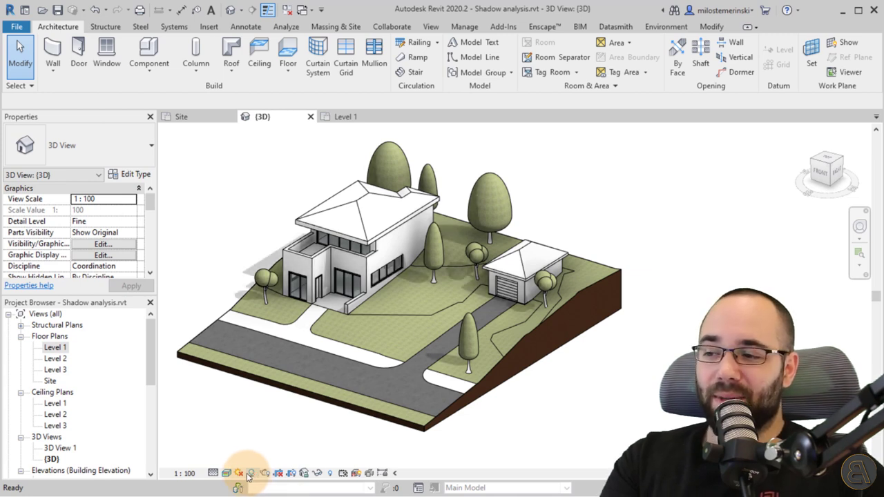
Step: Open the sun settings and apply the Sunlight from Top Left preset of the Lighting solar study
click(239, 474)
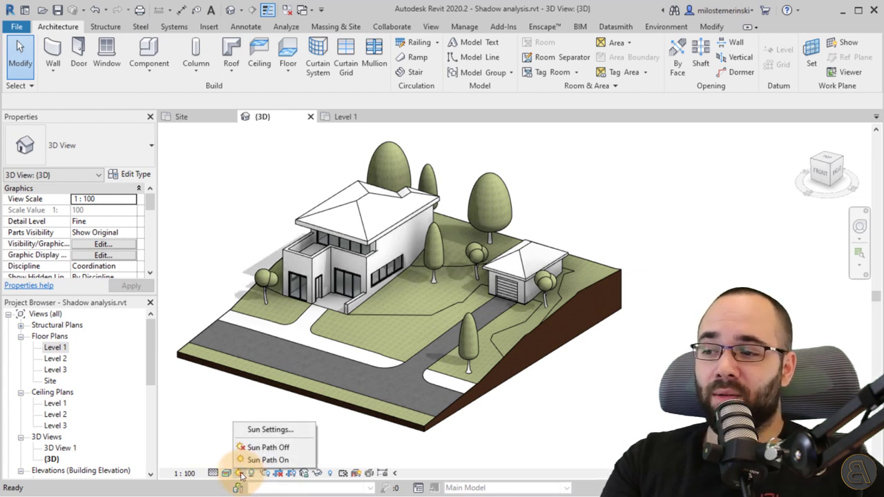
click(255, 435)
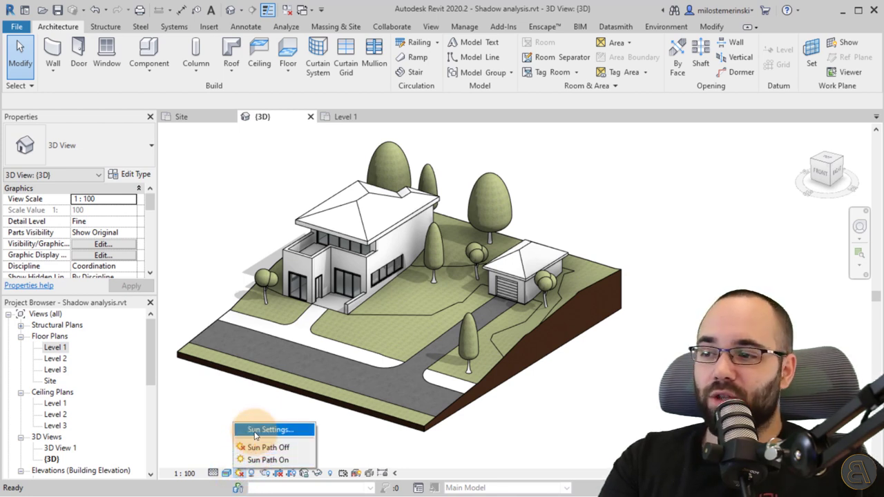
drag(268, 117, 272, 85)
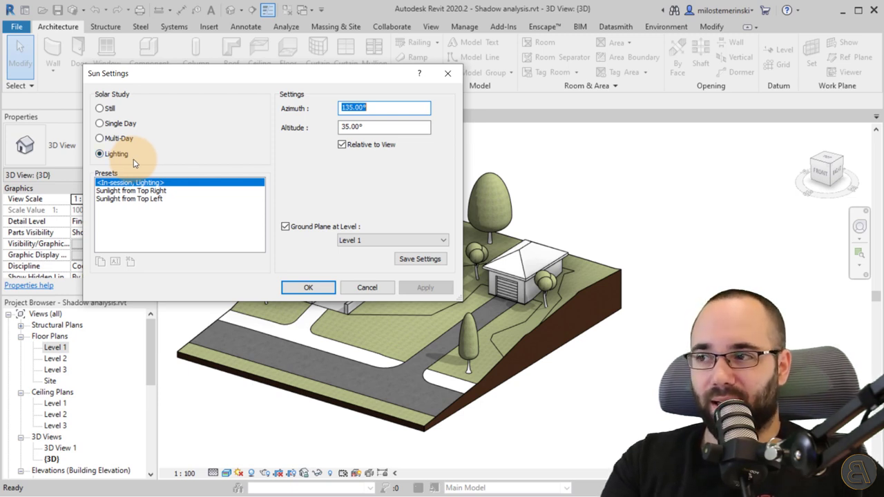
click(123, 199)
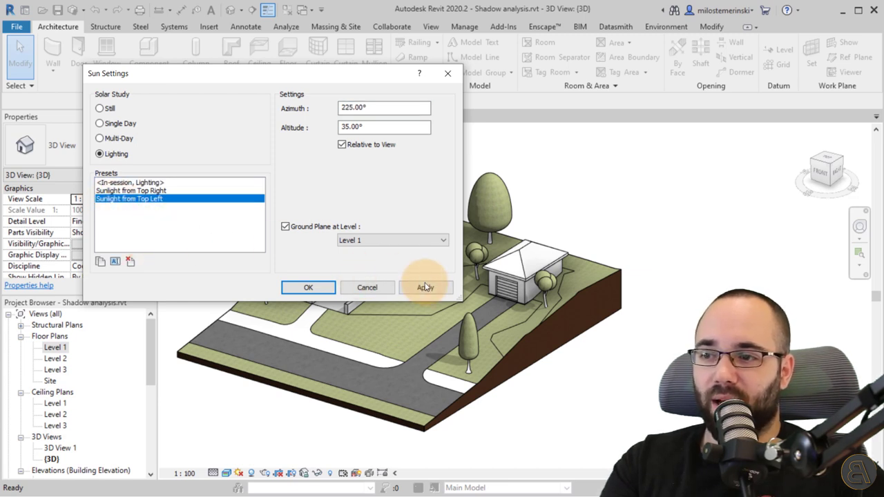
click(425, 288)
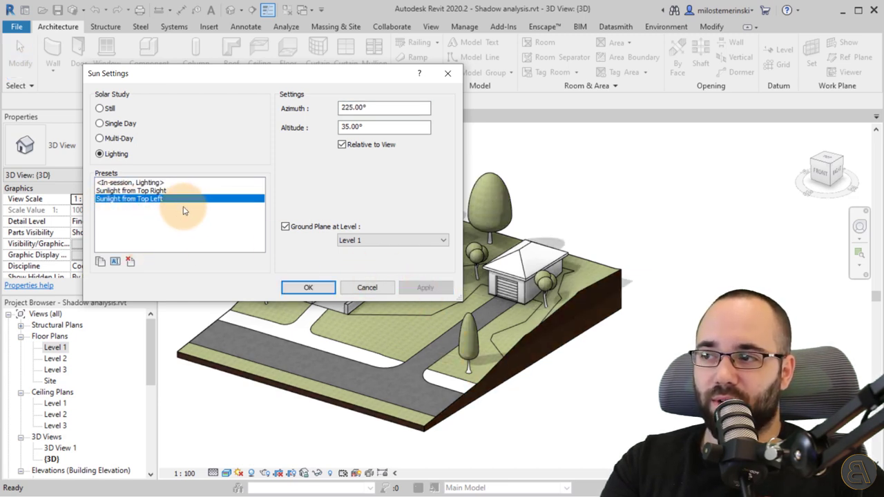
Step: Compare the Sunlight from Top Right and Sunlight from Top Left lighting presets by applying each, and close the sun settings
click(161, 191)
click(419, 289)
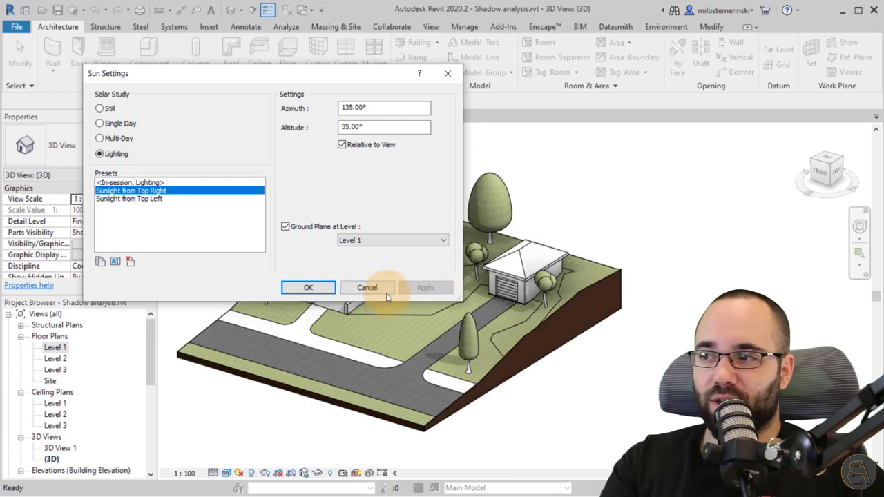
click(169, 199)
click(424, 288)
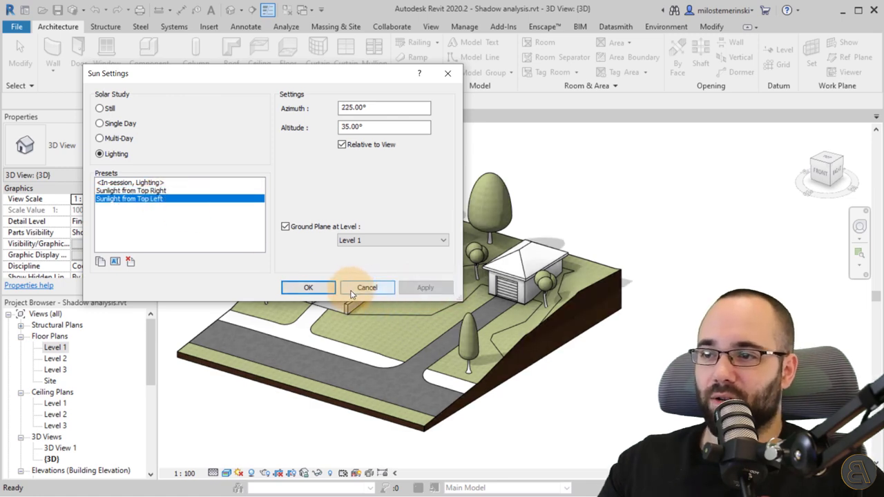
click(352, 294)
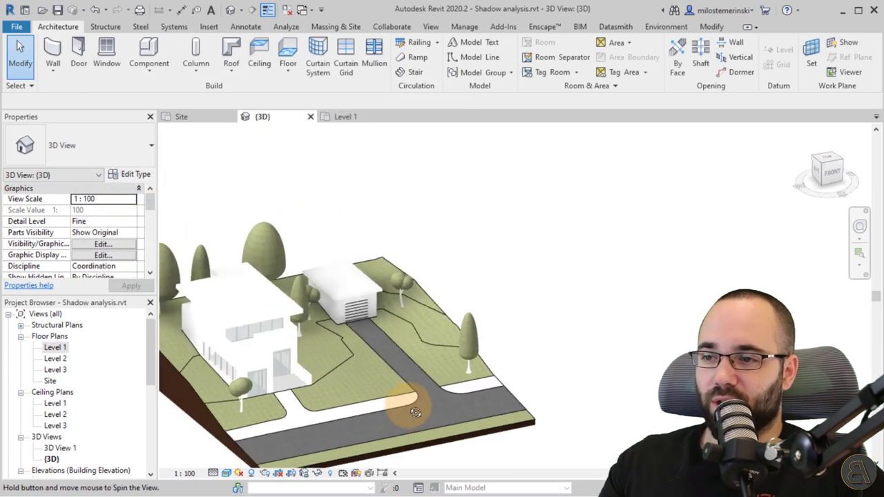
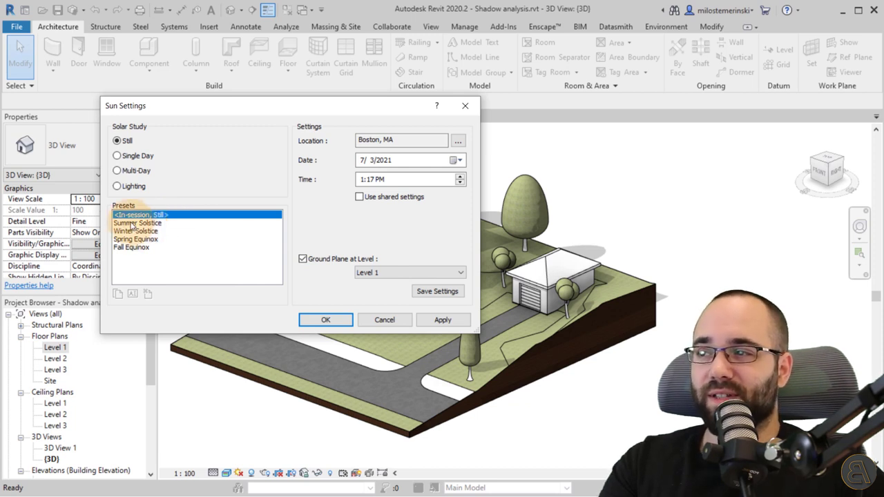
Step: Try the Summer Solstice, Winter Solstice and Spring Equinox presets of the Still solar study by applying each one
click(156, 223)
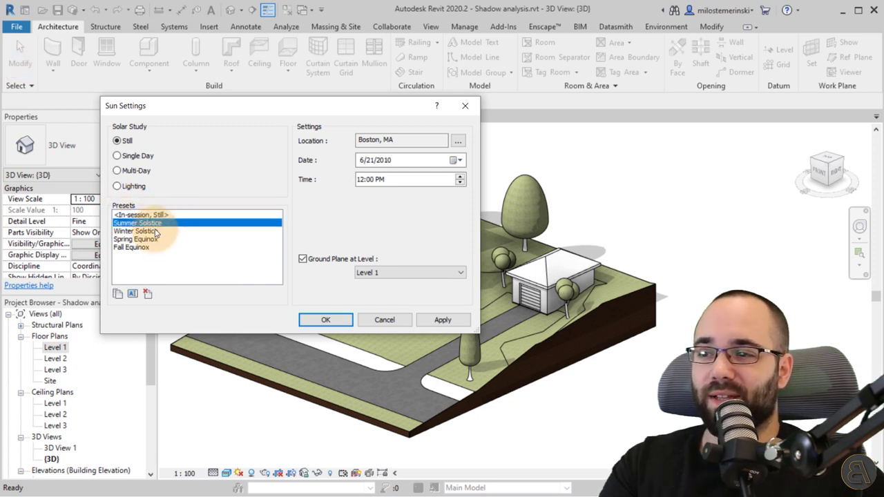
click(442, 320)
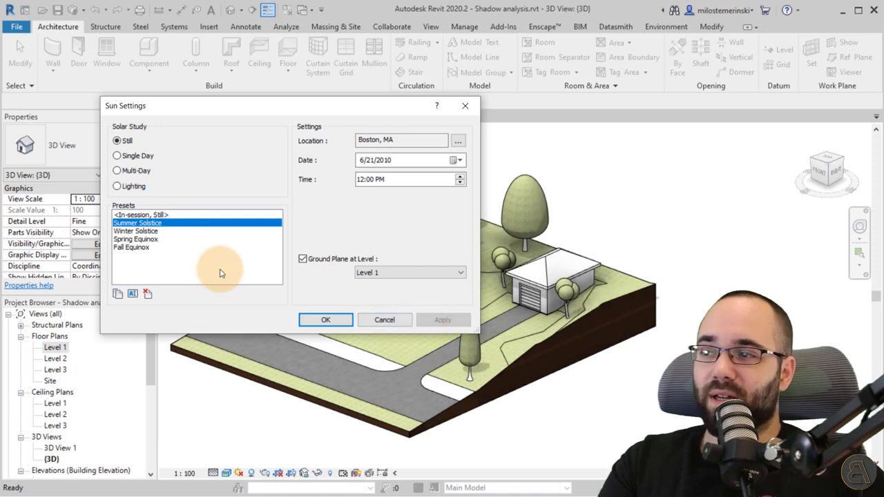
click(141, 230)
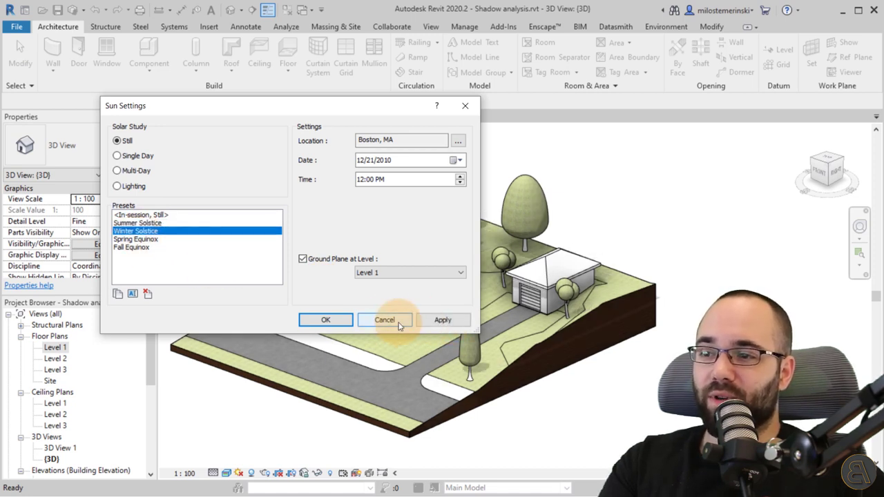
click(443, 320)
click(144, 239)
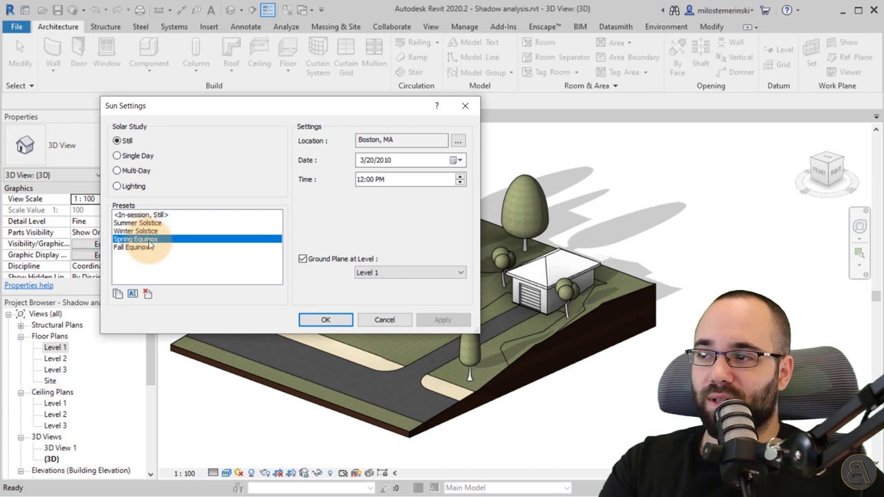
click(443, 319)
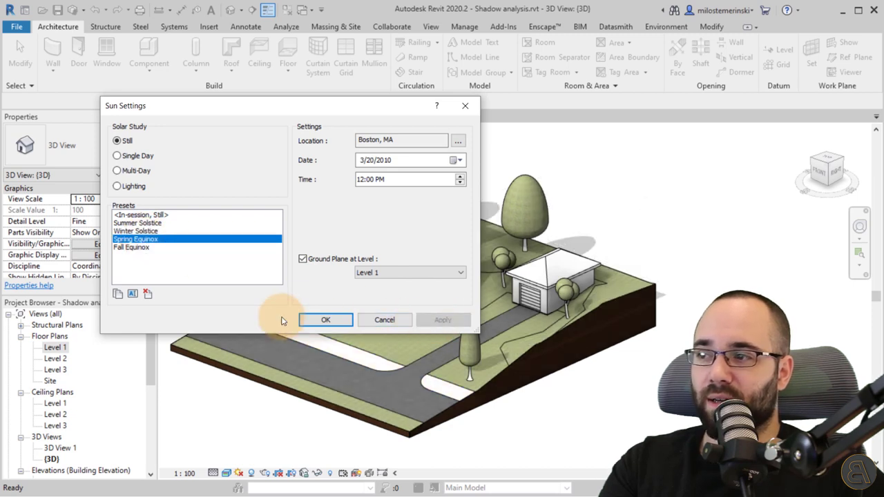
Step: Apply the Fall Equinox preset to the Still solar study and confirm the sun settings
click(147, 248)
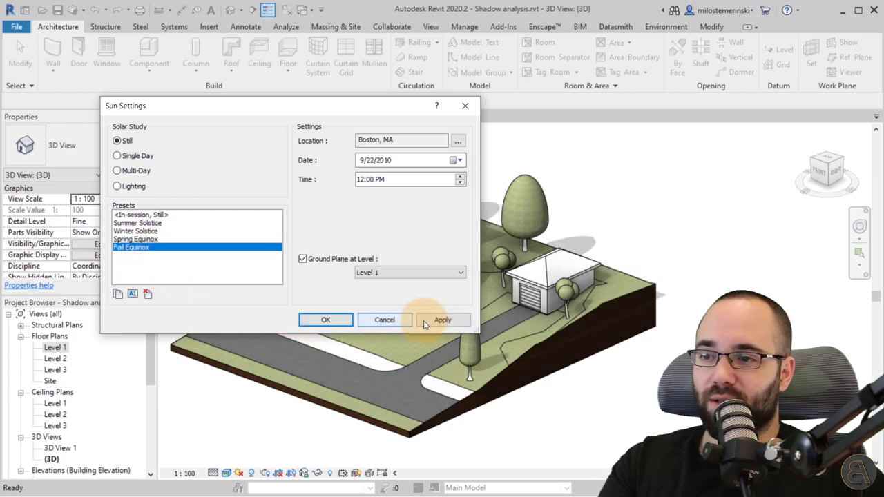
click(442, 319)
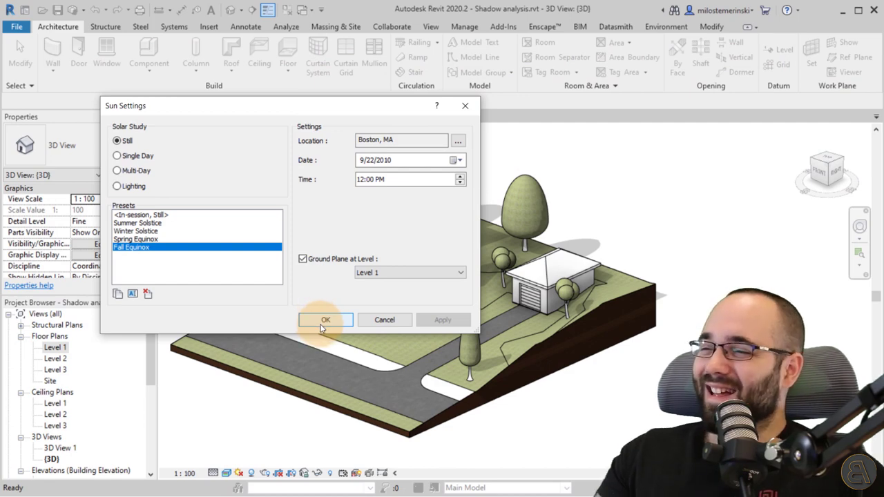
click(322, 323)
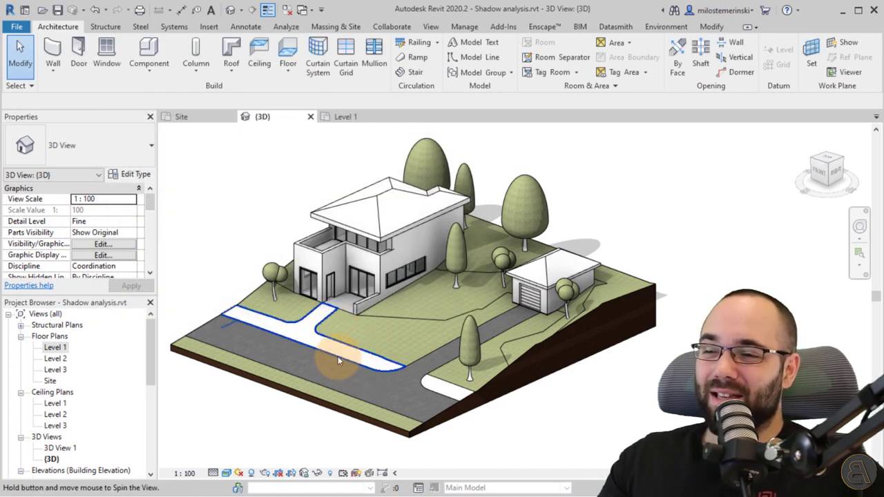
Step: Inspect the shadows around the house and the slender tree beside it from different angles
shift+middle_drag(337, 356, 456, 278)
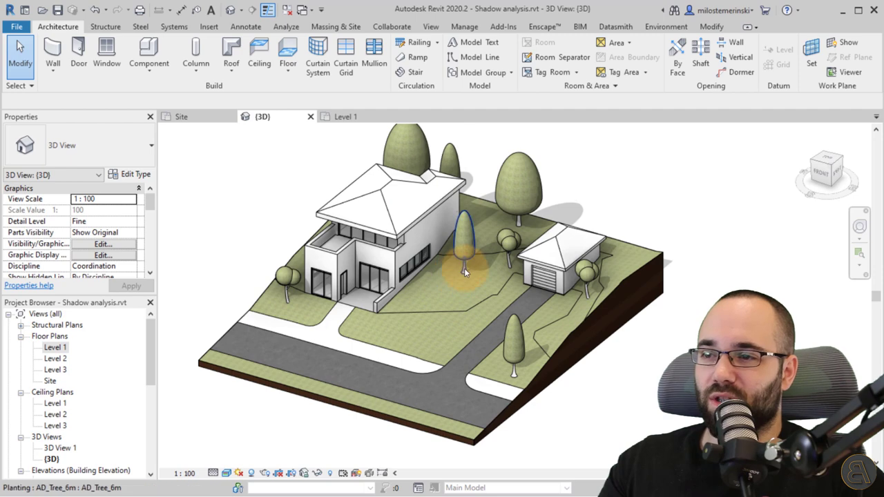
click(463, 276)
shift+middle_drag(444, 365, 427, 300)
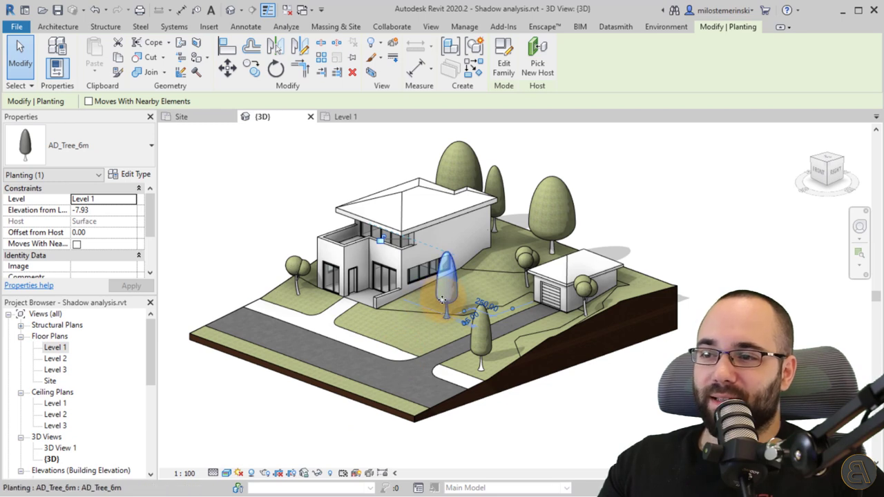
drag(446, 294, 478, 273)
shift+middle_drag(478, 273, 404, 350)
key(Escape)
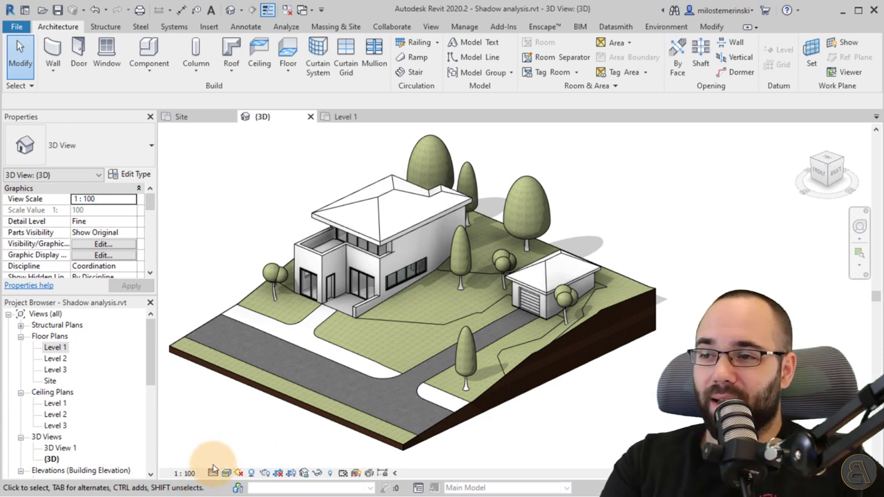
Step: Open the project location from the sun settings and move the site marker from Boston to Europe on the map
click(238, 474)
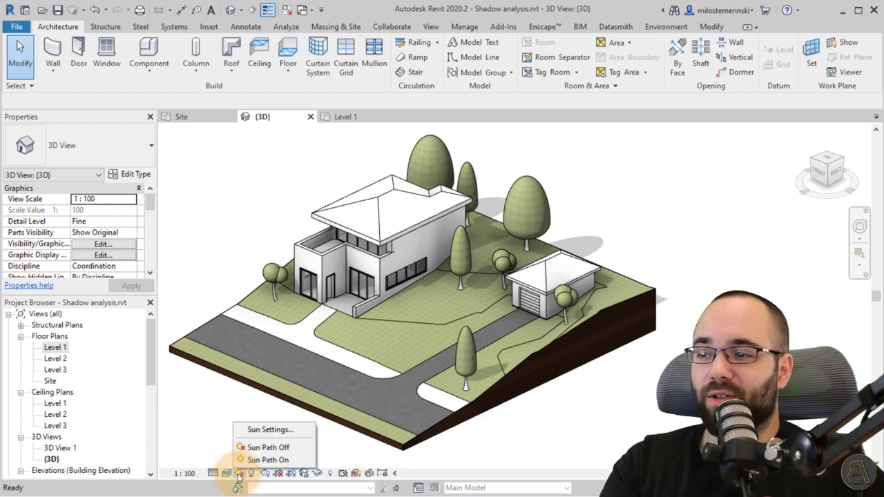
click(256, 466)
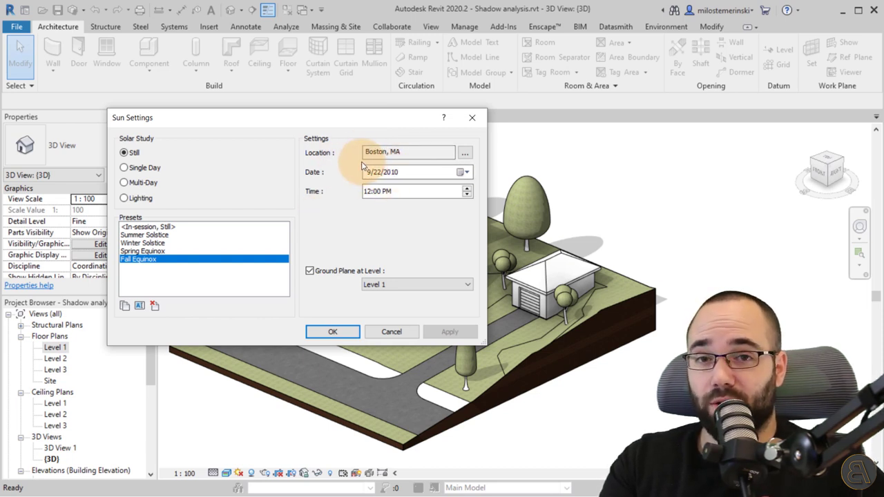
click(465, 154)
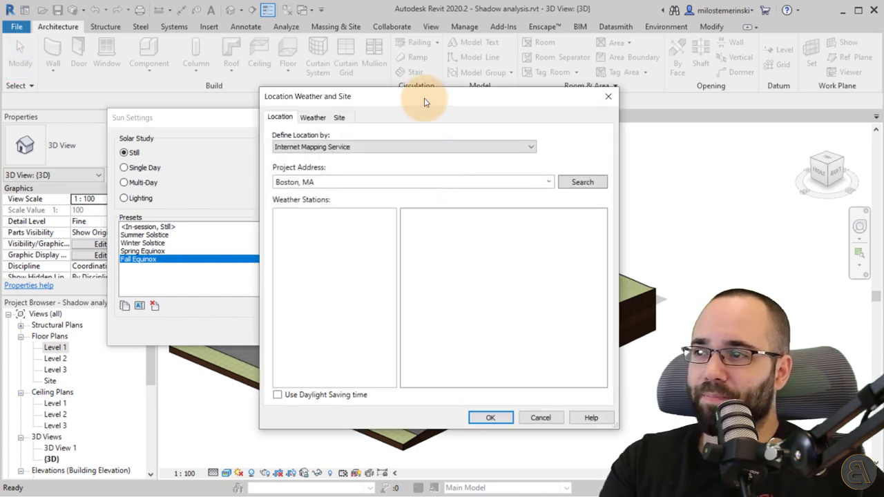
drag(419, 95, 330, 90)
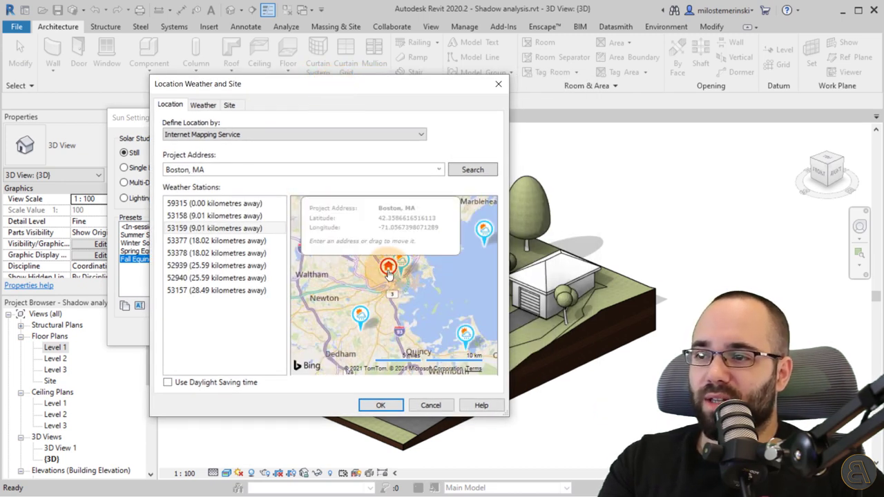
drag(388, 269, 396, 293)
scroll(396, 293, down, 5)
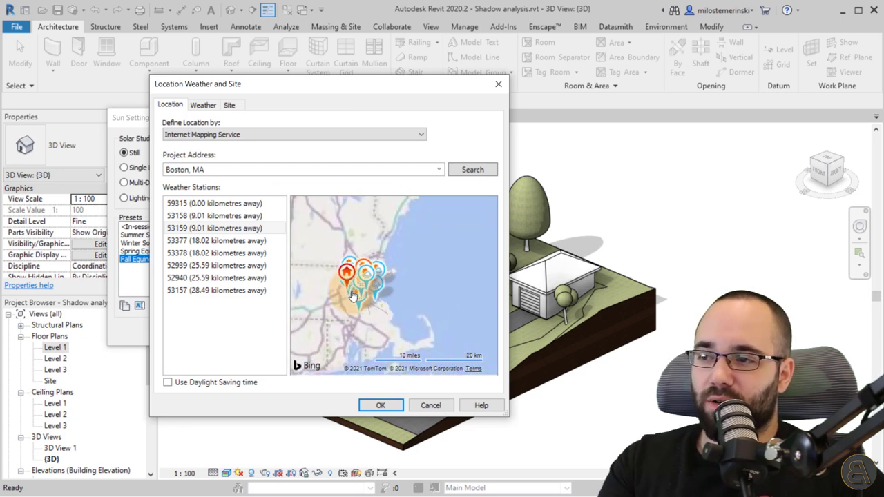
scroll(318, 299, down, 3)
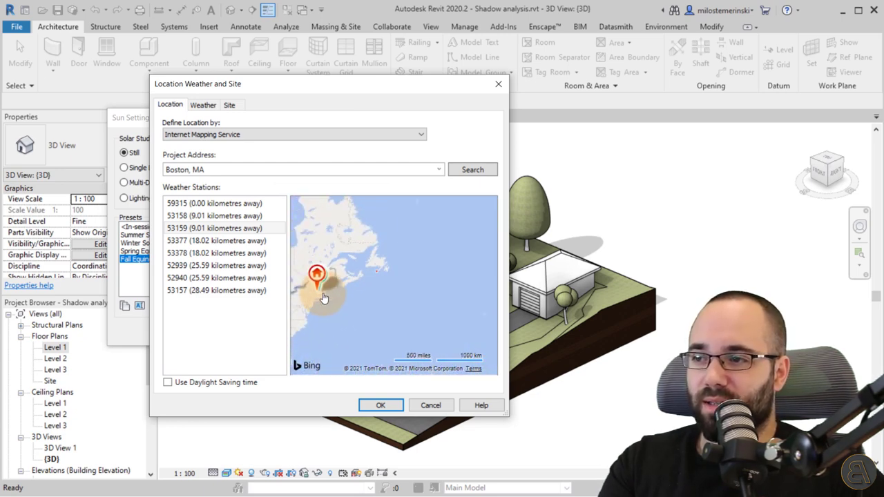
scroll(323, 297, down, 3)
drag(330, 296, 414, 294)
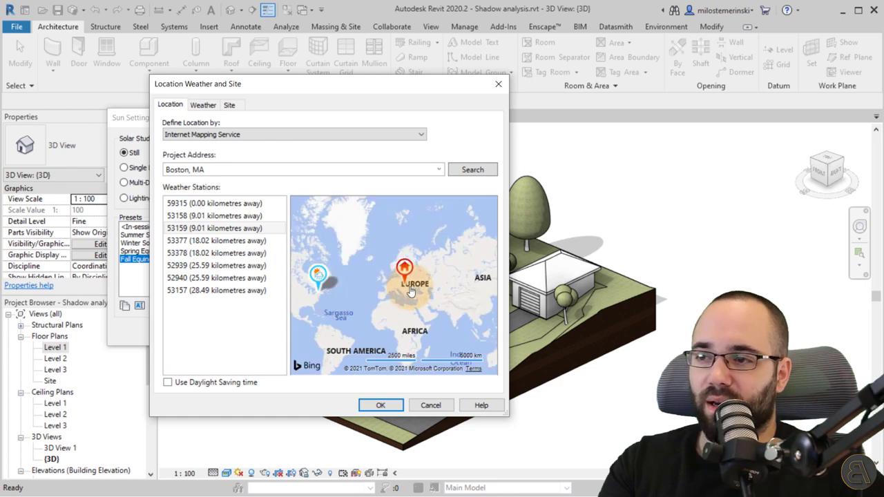
Step: Place the site marker at Belgrade, at about 44.79, 20.52, and confirm the project location
scroll(420, 297, up, 2)
scroll(419, 297, up, 4)
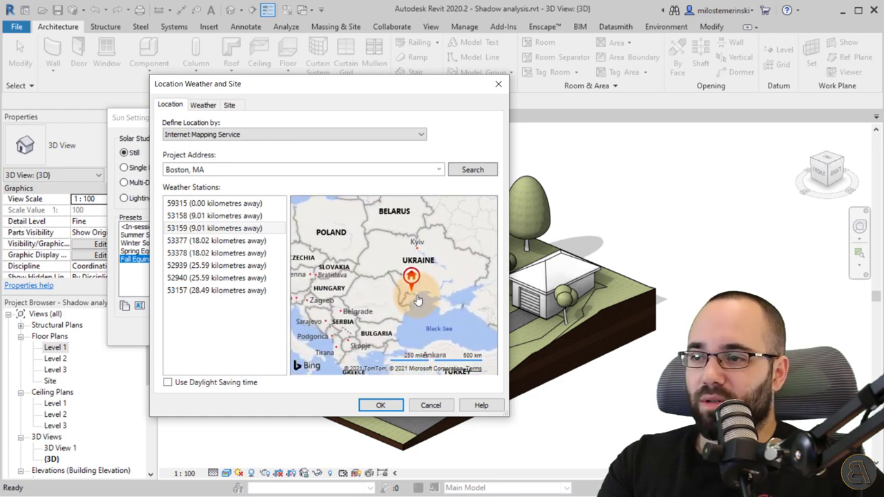
scroll(423, 301, down, 2)
drag(423, 301, 359, 283)
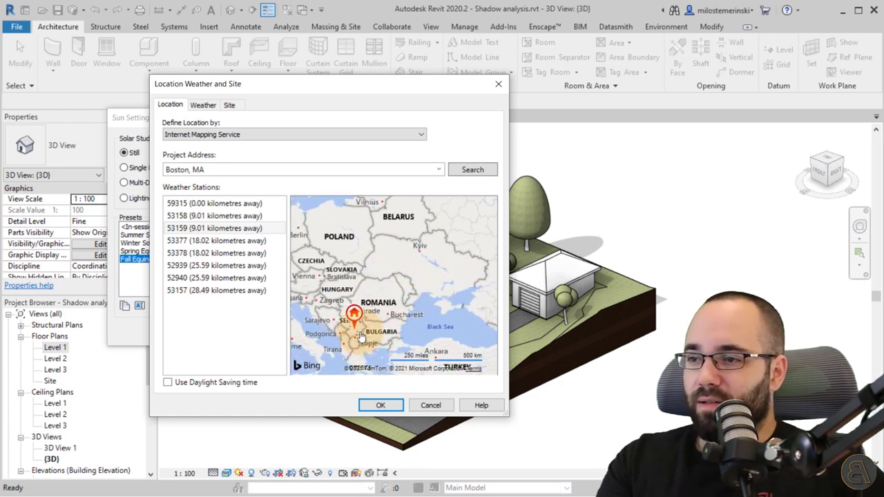
scroll(334, 330, up, 2)
scroll(334, 330, up, 3)
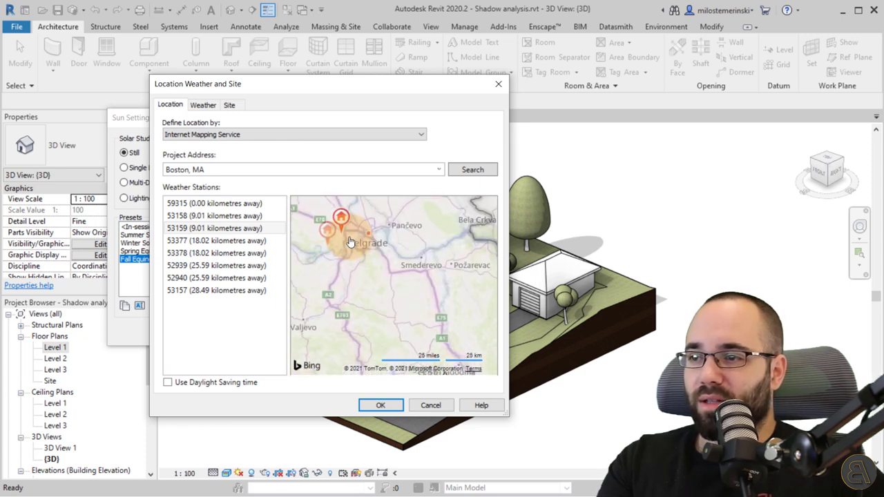
drag(349, 237, 377, 245)
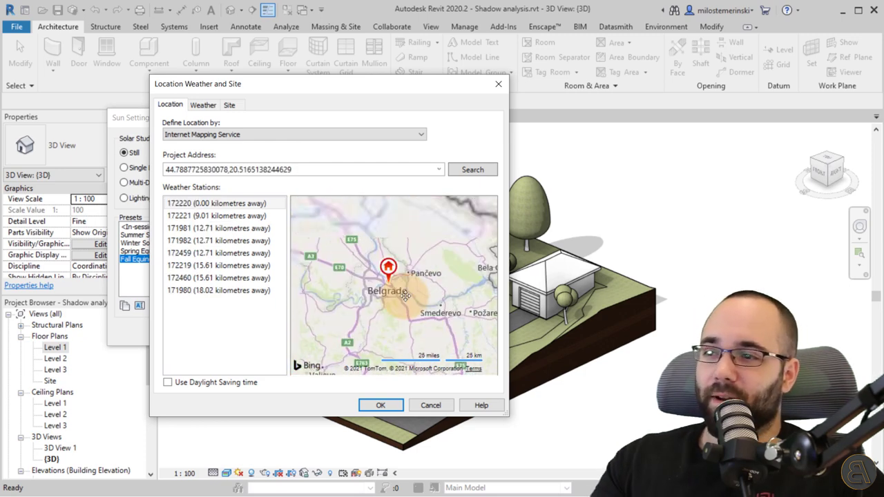
scroll(436, 316, down, 1)
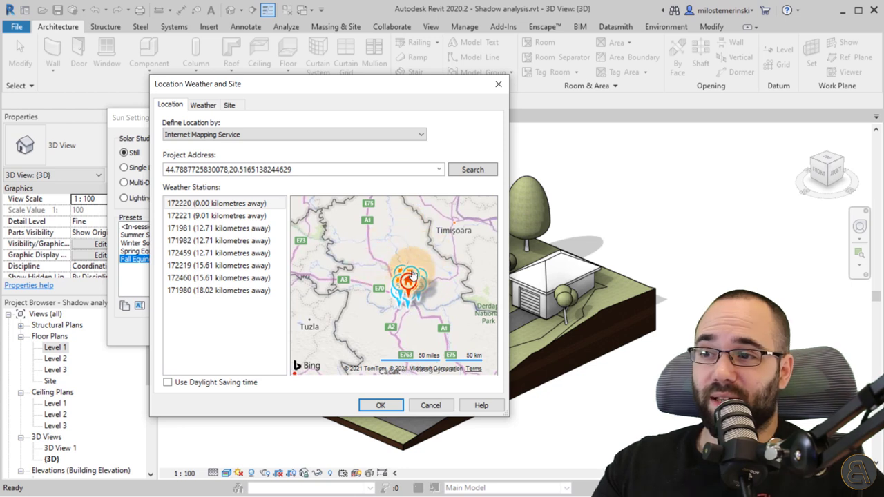
mouse_move(418, 285)
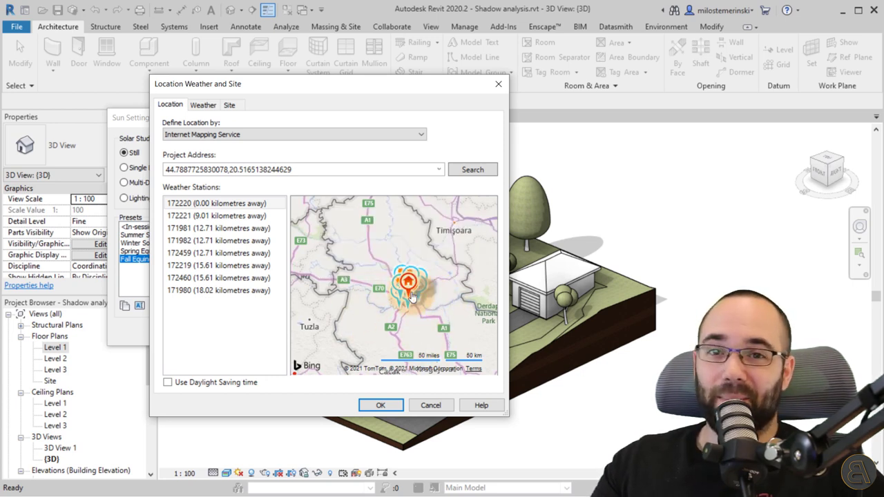
click(379, 407)
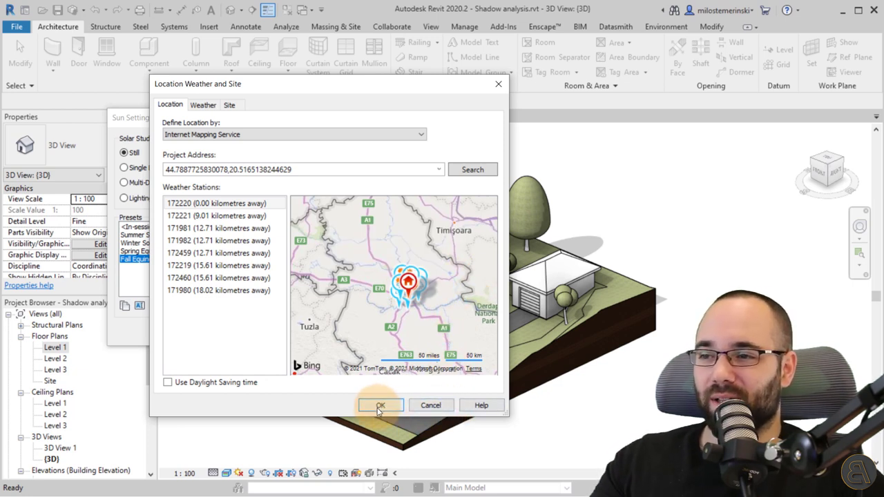
click(380, 405)
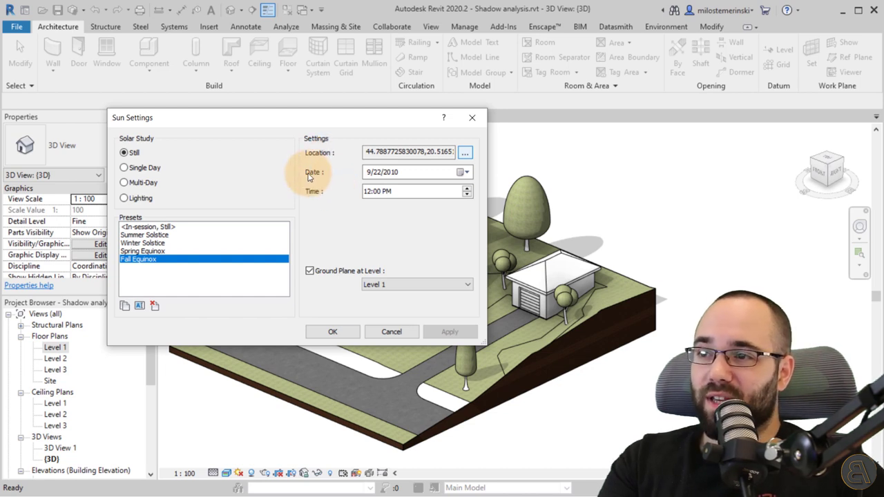
Step: Set the Fall Equinox still study's time to 1:00 PM, then apply and confirm the sun settings
click(369, 195)
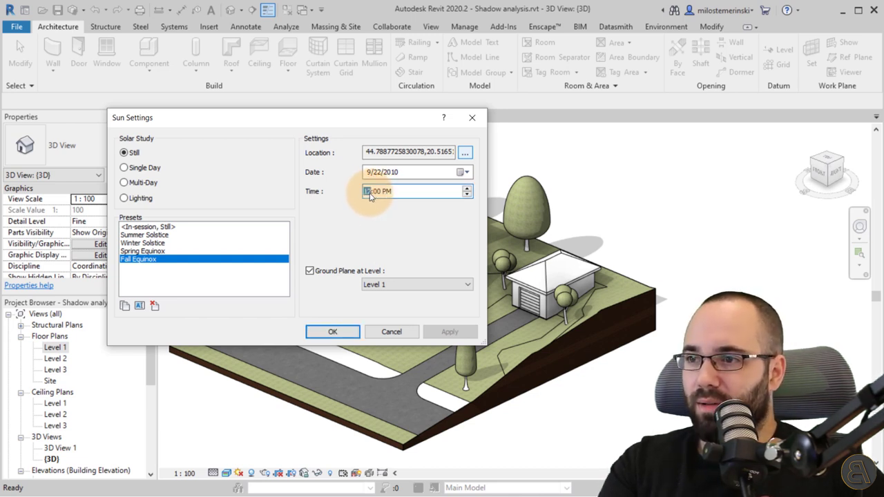
key(Down)
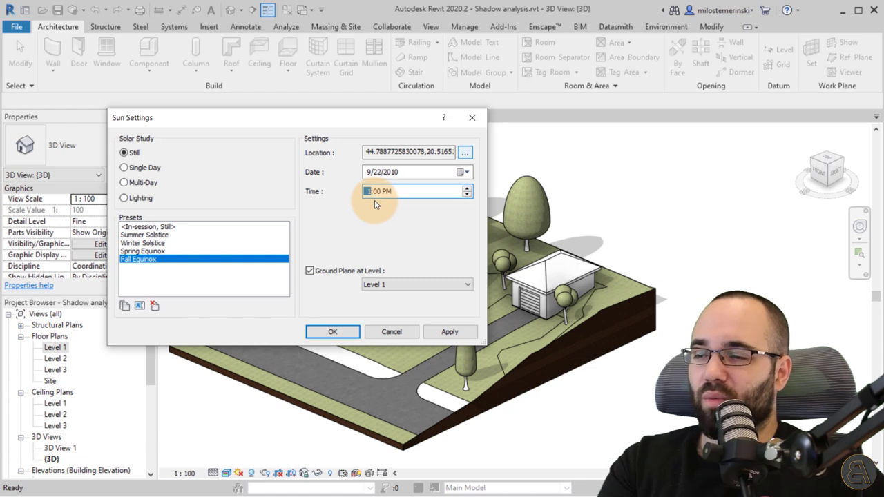
click(407, 194)
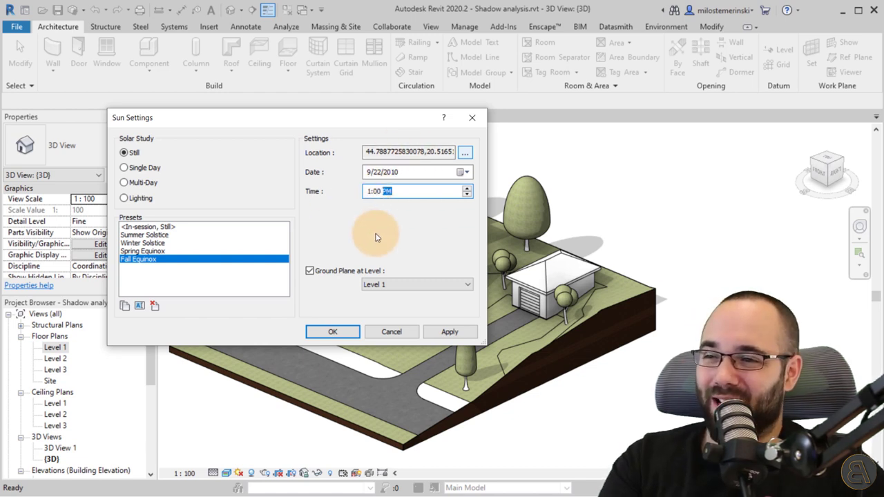
click(450, 332)
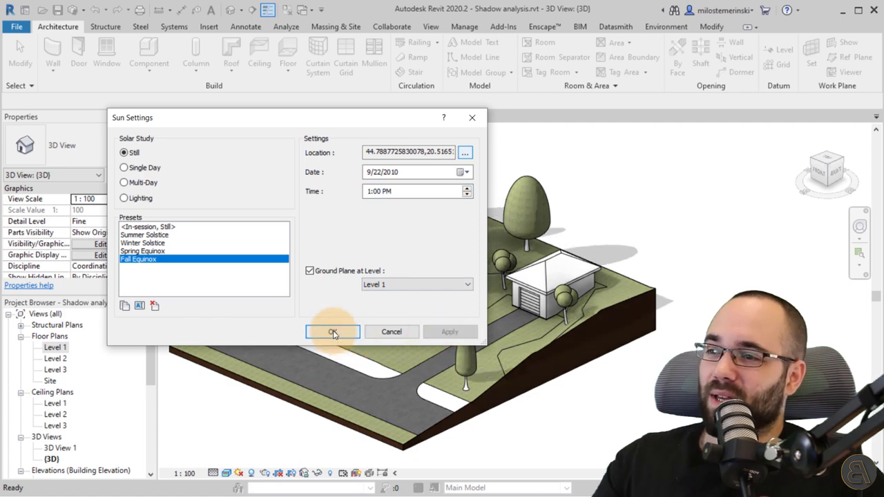
click(333, 332)
shift+middle_drag(409, 306, 385, 379)
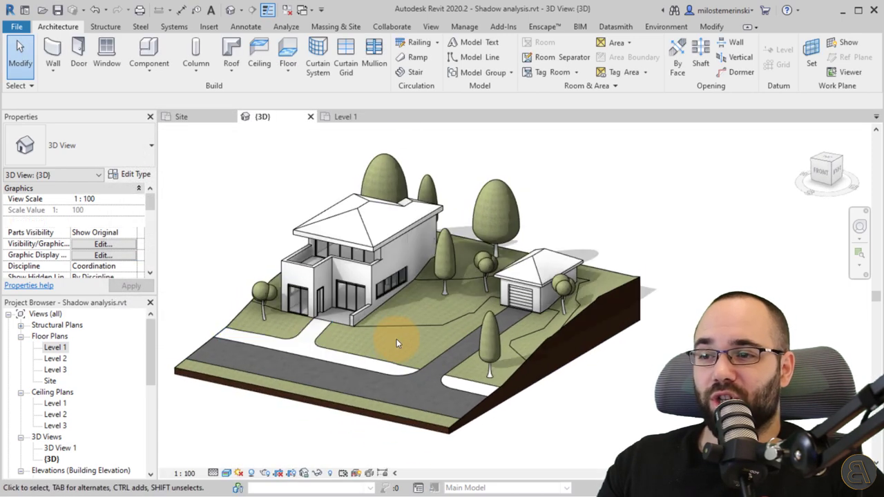
shift+middle_drag(397, 339, 378, 342)
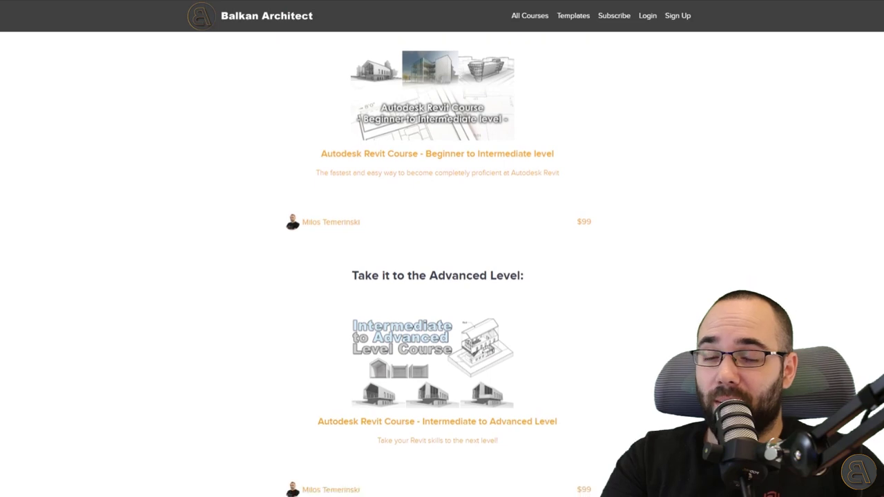
scroll(438, 276, down, 3)
scroll(437, 277, down, 5)
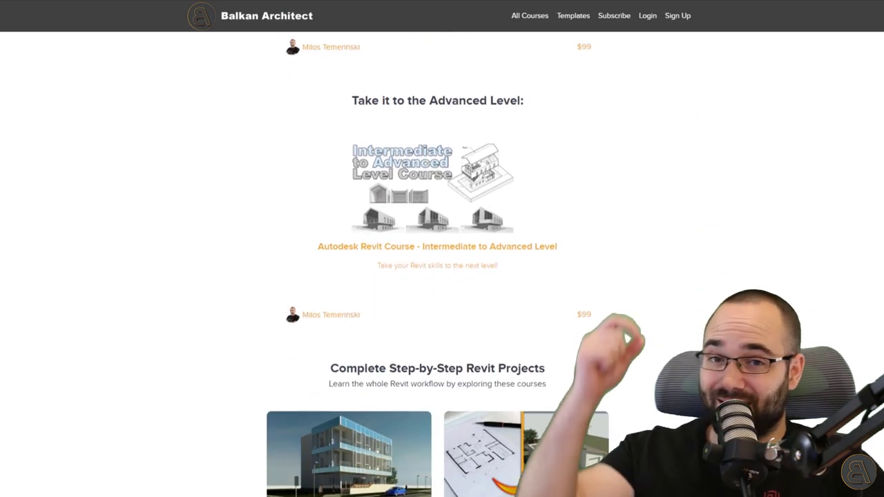
scroll(437, 276, down, 7)
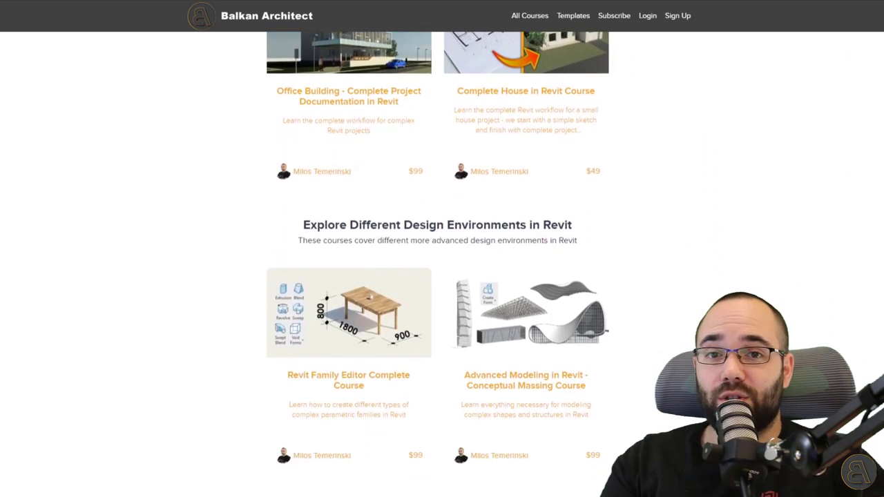
scroll(437, 276, down, 8)
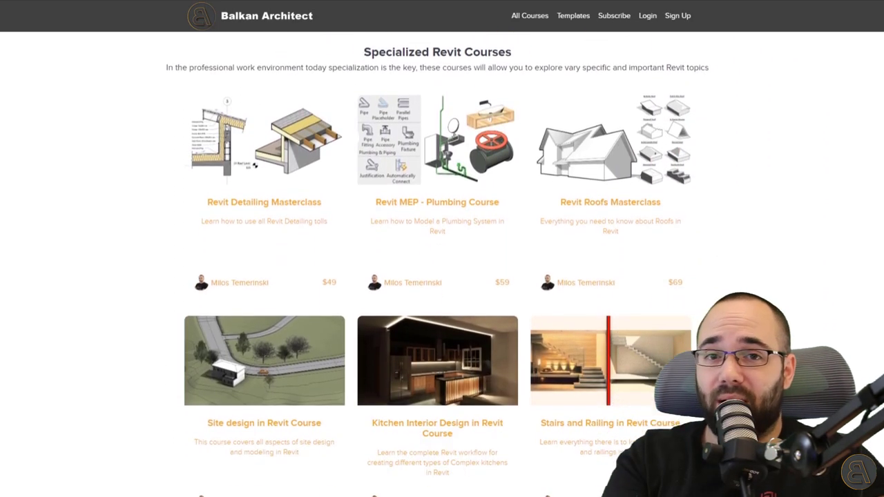
scroll(437, 276, down, 7)
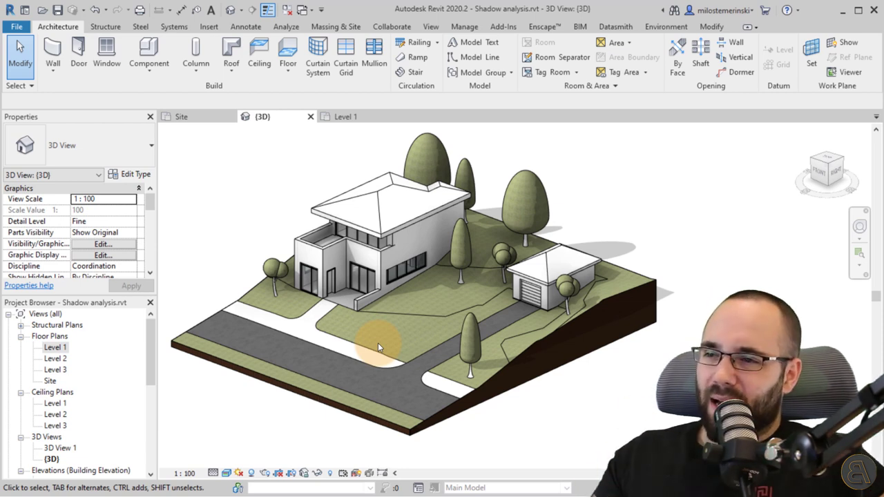
middle_drag(377, 341, 373, 340)
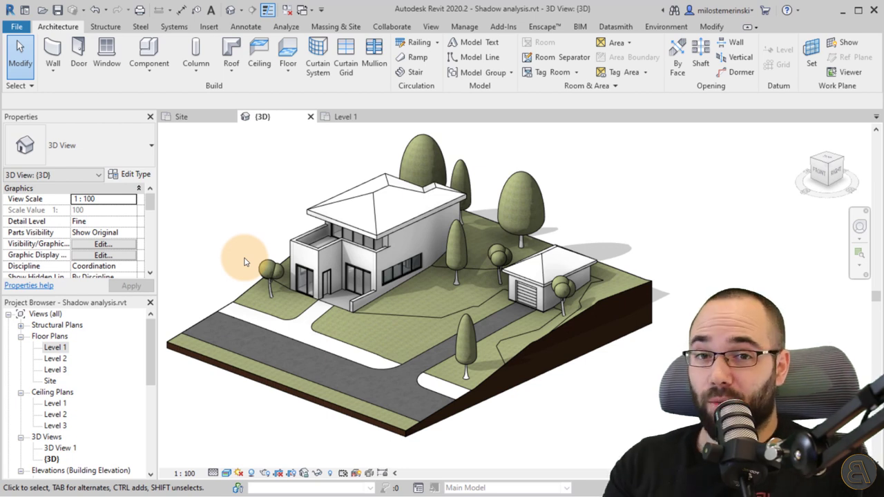
click(239, 473)
click(270, 429)
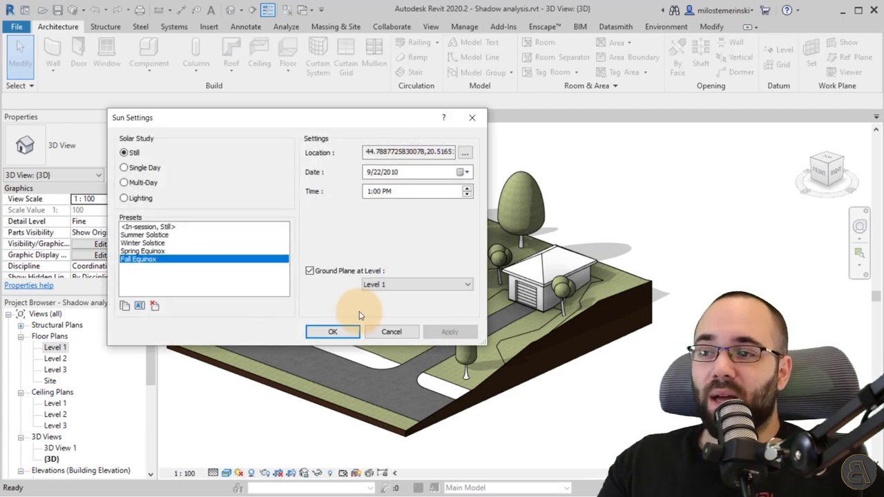
click(332, 332)
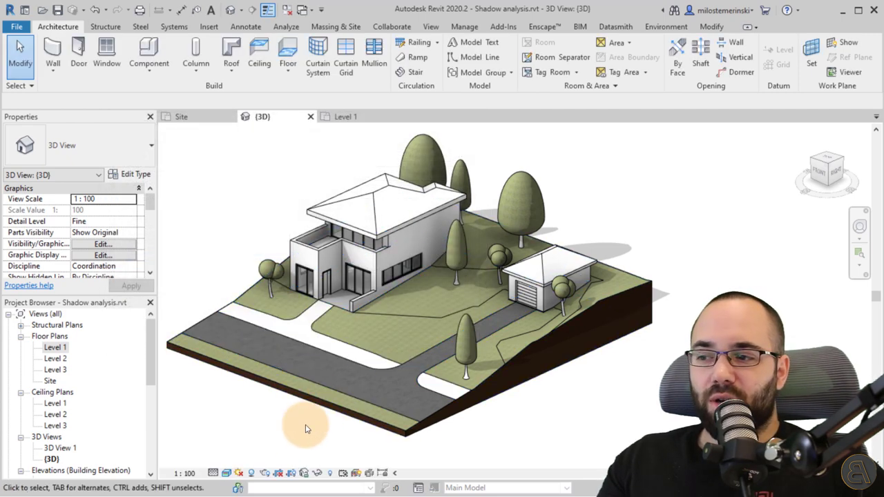
Step: Turn on the sun path in the 3D view and view it around the whole site
click(239, 473)
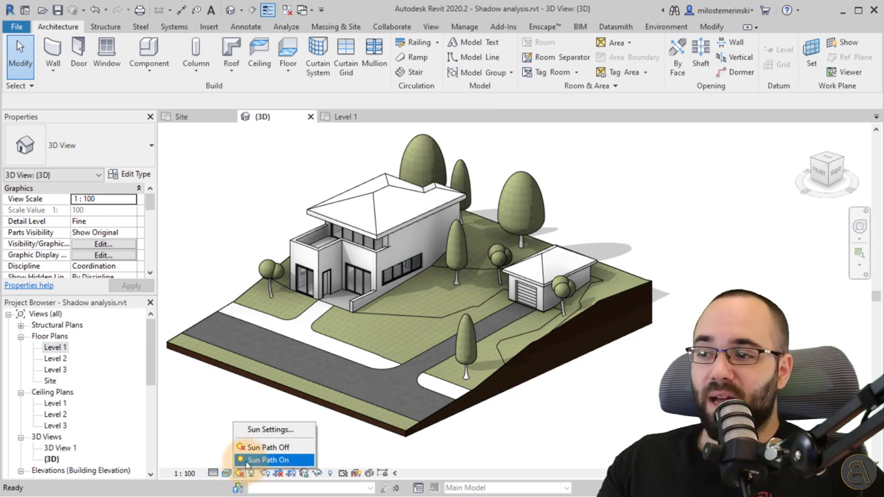
click(263, 460)
scroll(494, 392, down, 3)
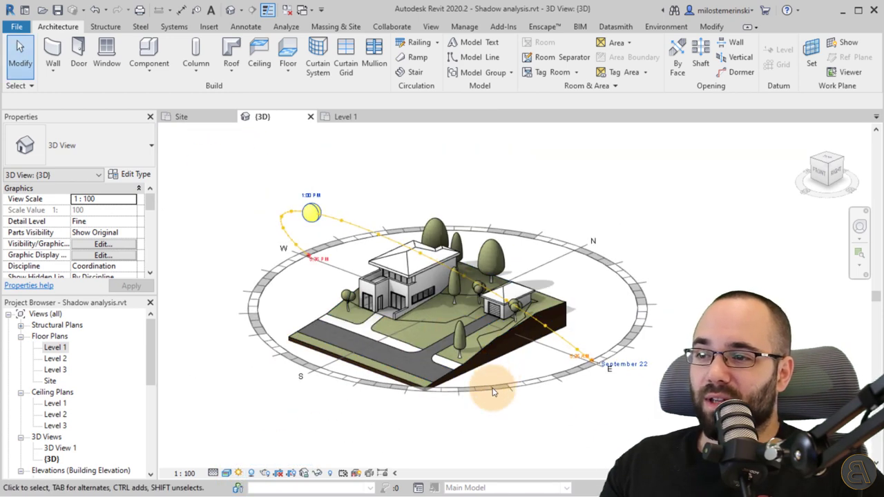
shift+middle_drag(494, 392, 491, 422)
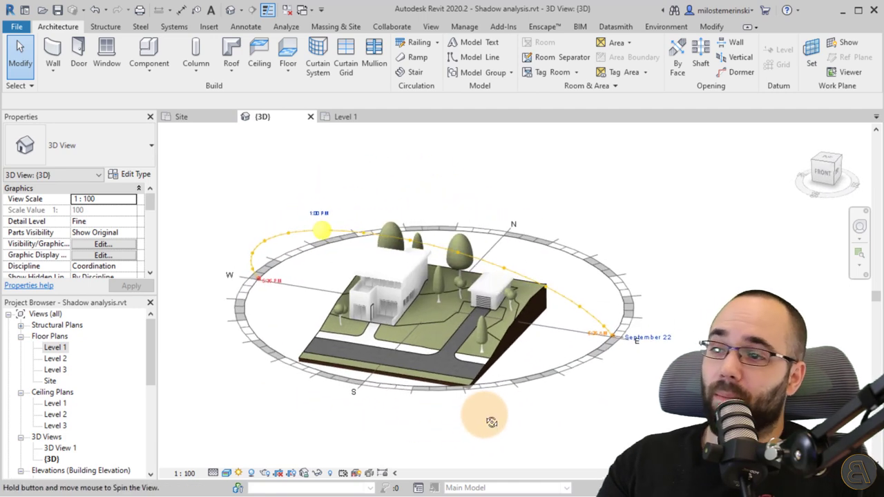
Step: Set the sun path size to 200% and deselect the sun path
click(484, 388)
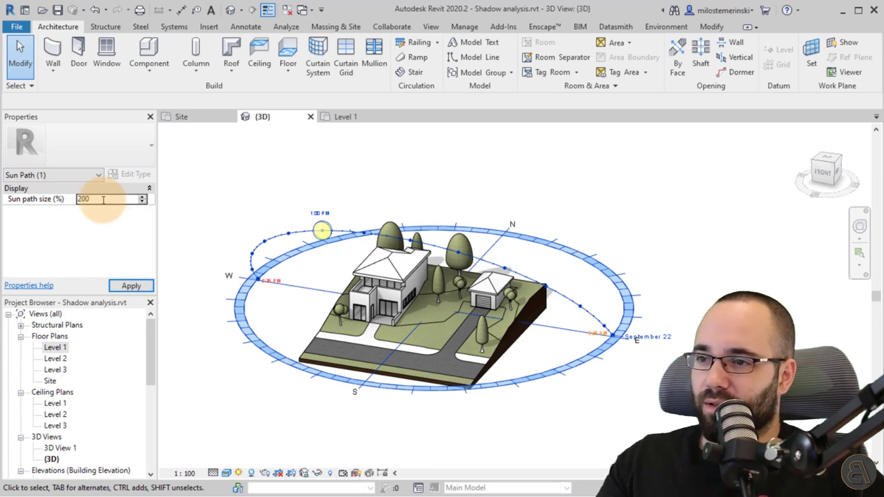
click(415, 171)
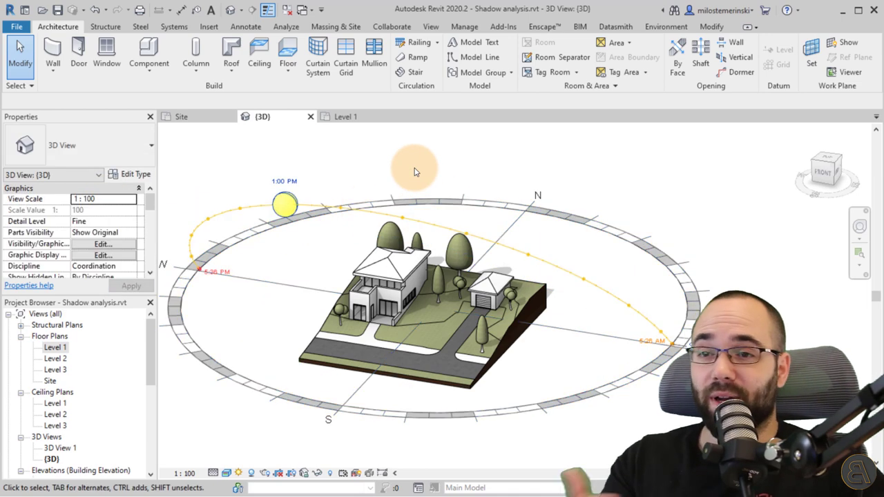
click(360, 200)
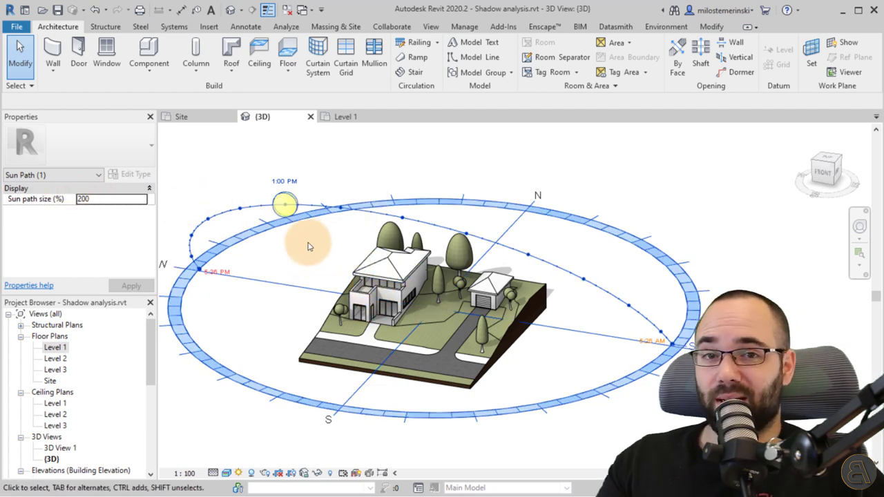
click(305, 245)
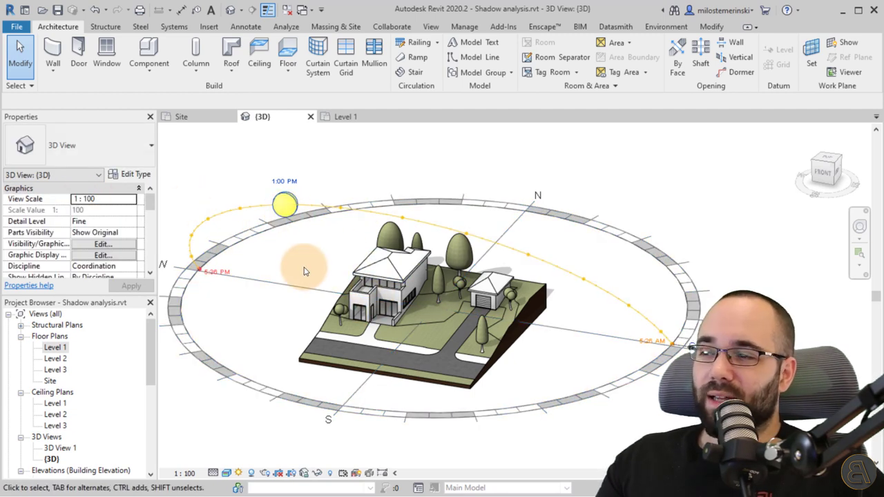
Step: Move the sun along its path to 8:45 AM and inspect the shadows around the front of the house
drag(301, 281, 283, 290)
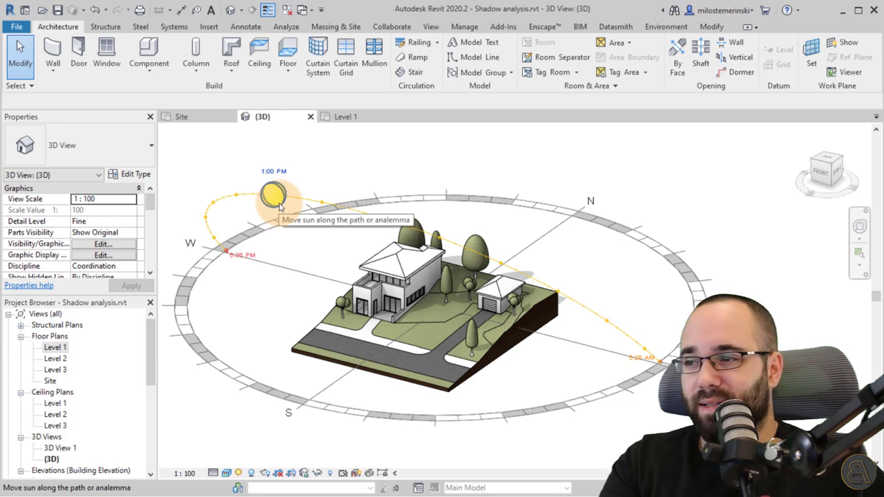
drag(276, 208, 506, 280)
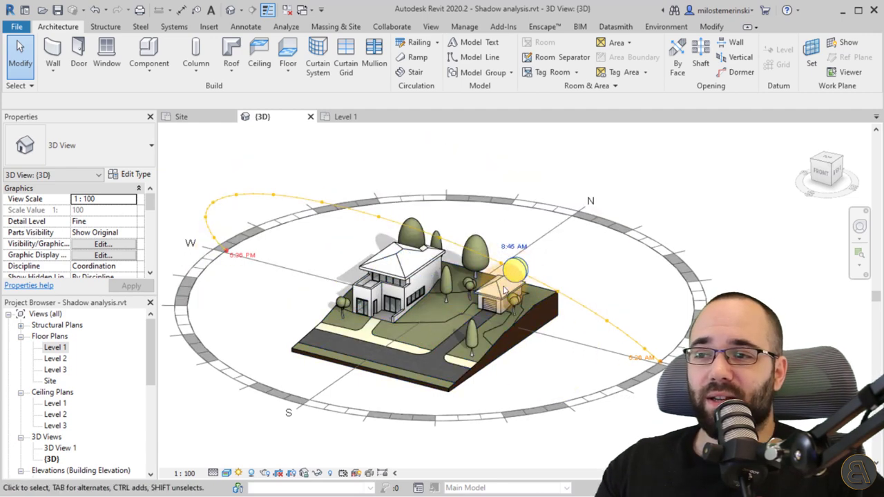
scroll(421, 326, up, 3)
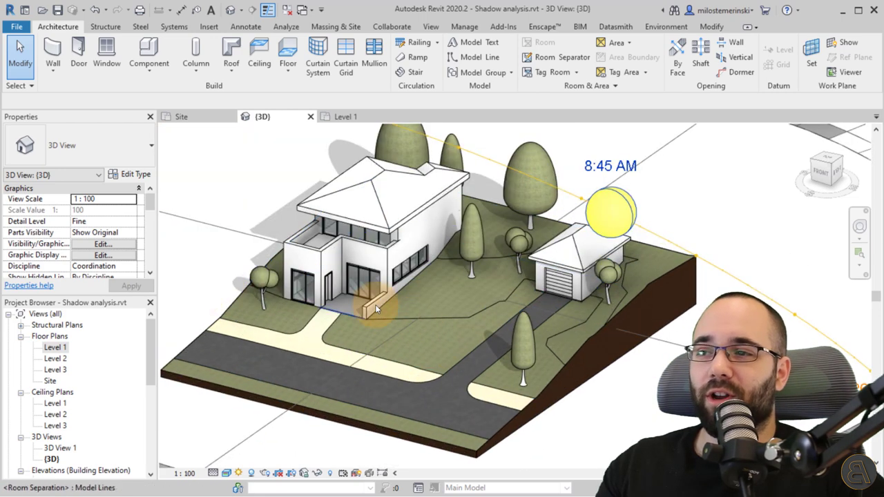
scroll(377, 301, up, 4)
shift+middle_drag(380, 289, 326, 296)
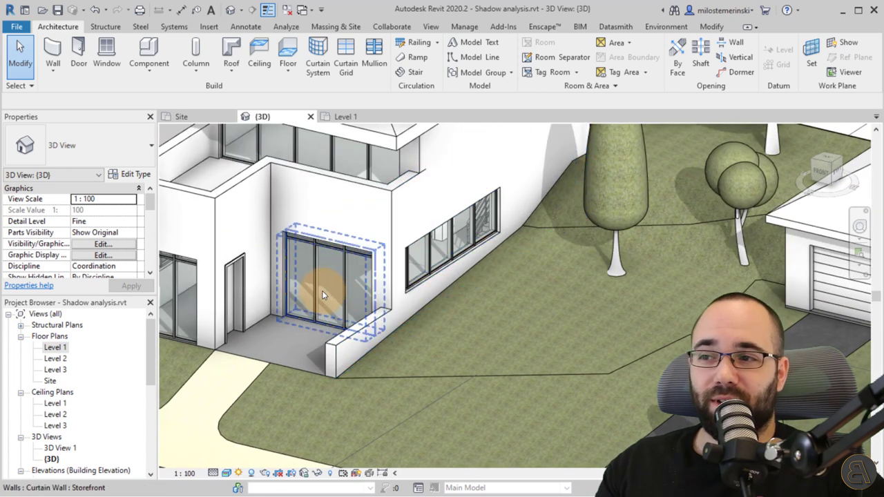
scroll(418, 256, down, 6)
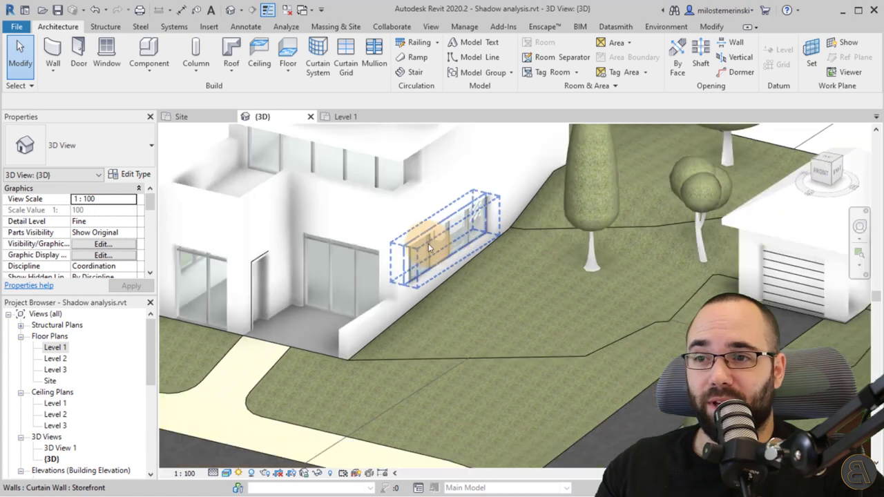
scroll(457, 290, down, 4)
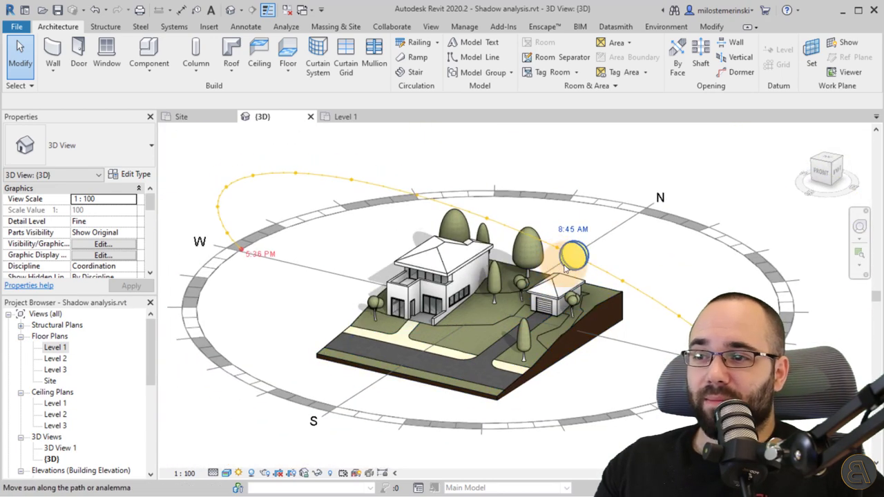
Step: Move the sun along its path to 8:00 AM and inspect the light falling on the house facade
drag(568, 270, 622, 280)
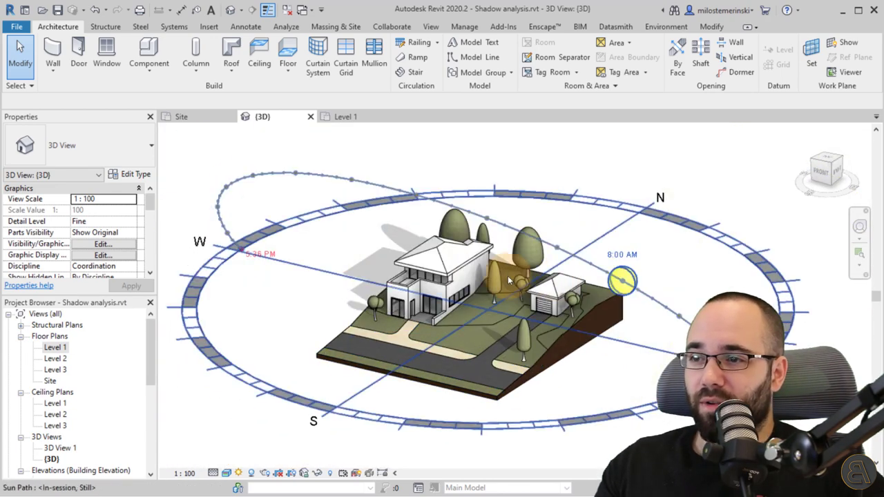
scroll(436, 280, up, 6)
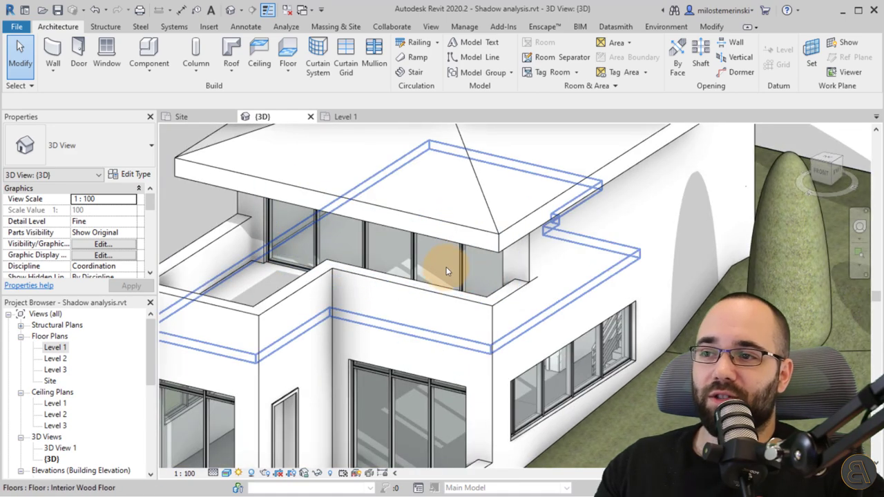
scroll(436, 276, down, 5)
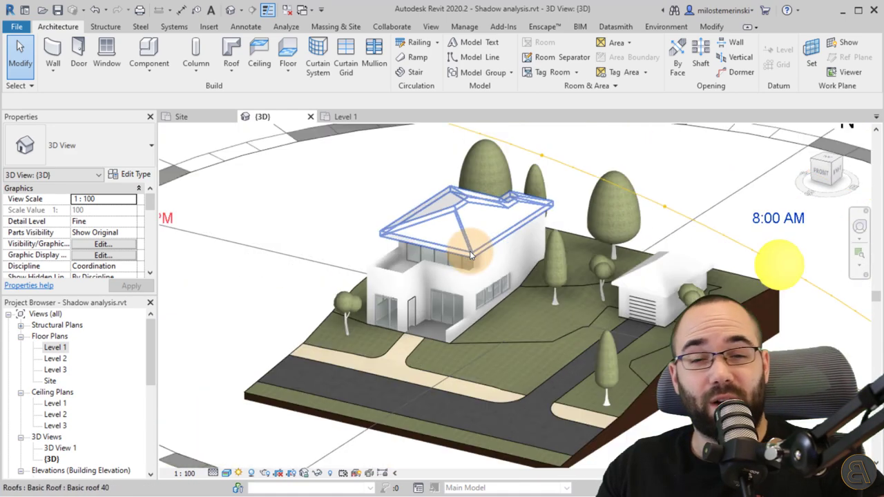
scroll(589, 191, down, 3)
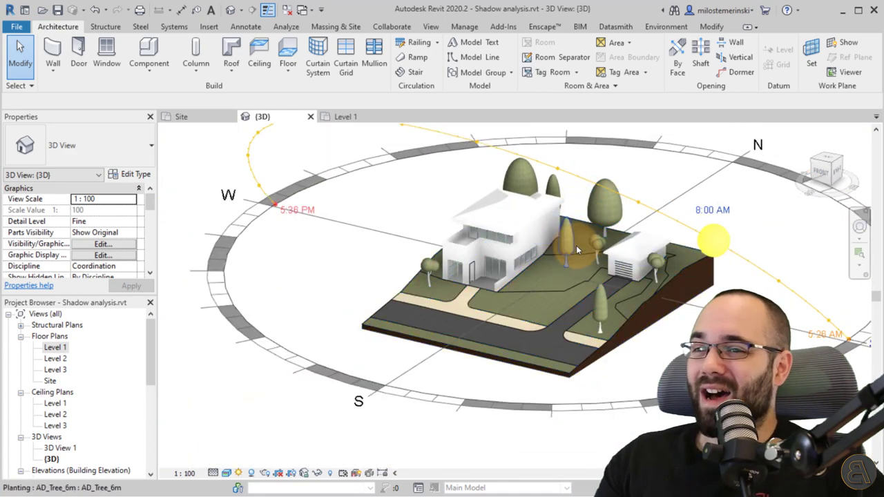
Step: Move the sun along its path to 3:45 PM and inspect the sunlight on the windows of the house's west side
scroll(698, 249, up, 1)
drag(698, 249, 371, 254)
scroll(371, 254, up, 2)
drag(438, 197, 236, 199)
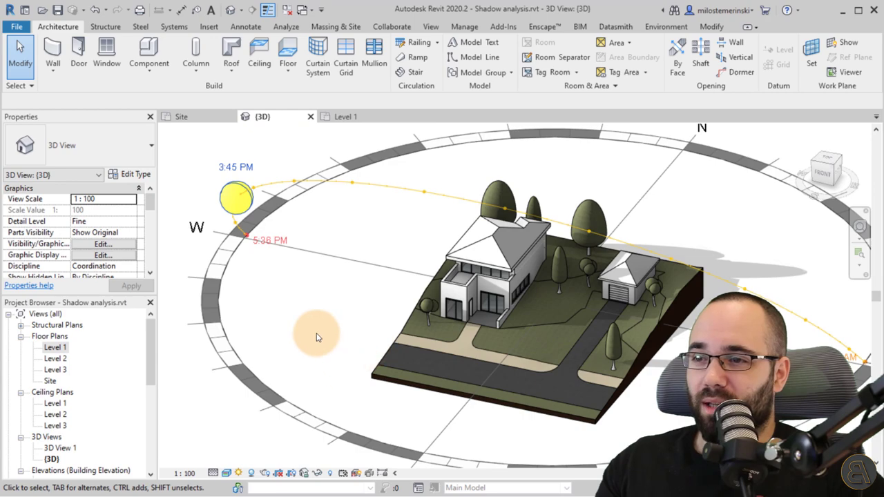
shift+middle_drag(315, 334, 509, 361)
scroll(509, 362, up, 5)
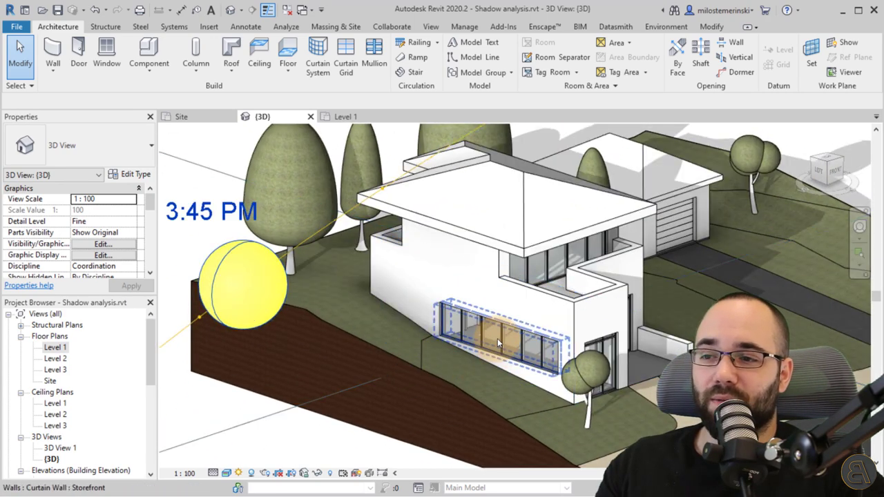
scroll(513, 346, down, 3)
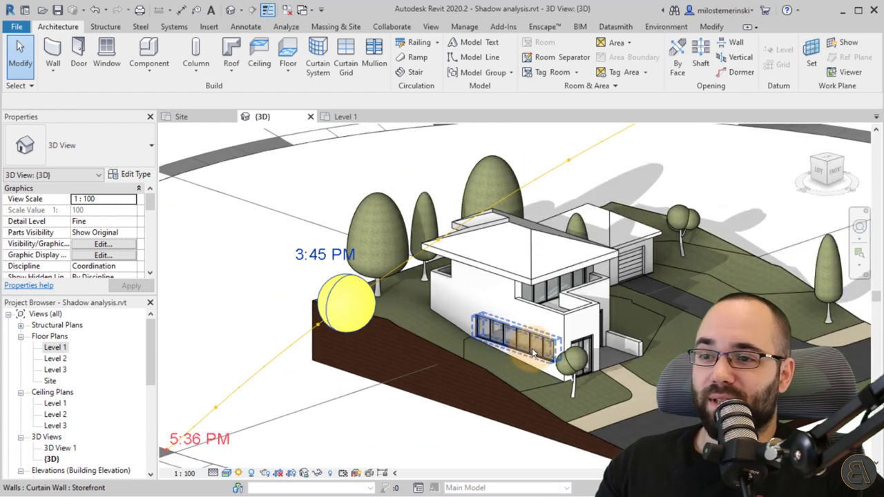
scroll(533, 353, down, 3)
Step: Move the sun along the analemma to February 17 and open the sun path's date label for editing
shift+middle_drag(594, 319, 419, 219)
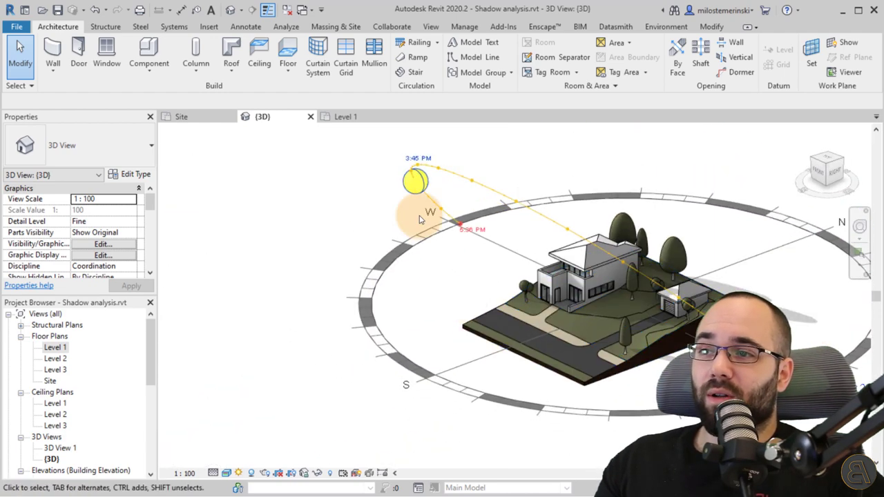
drag(419, 192, 388, 223)
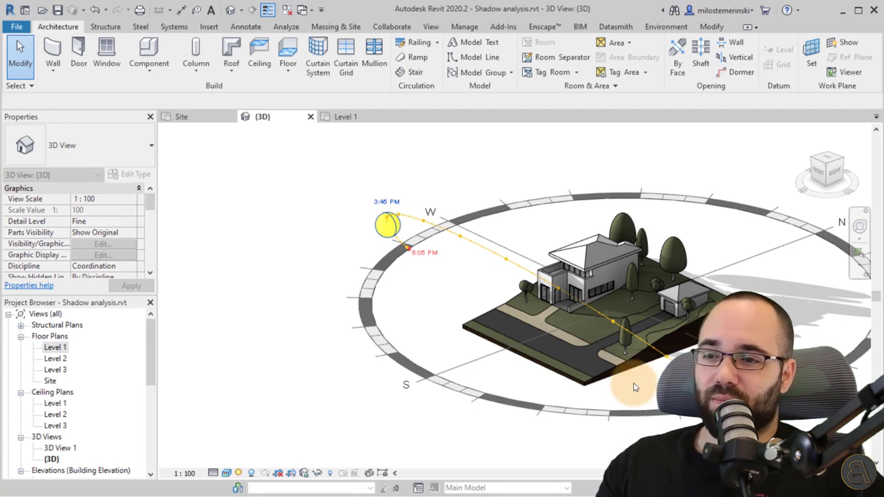
middle_drag(635, 388, 438, 335)
scroll(463, 346, down, 2)
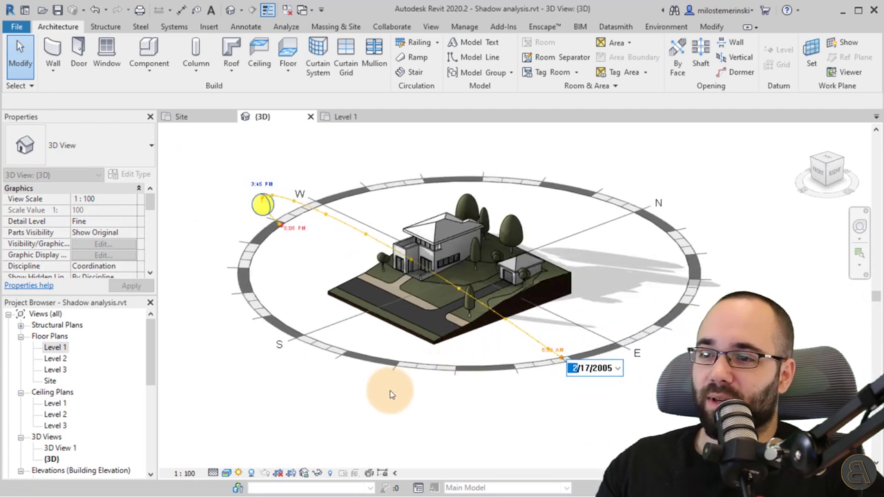
click(391, 394)
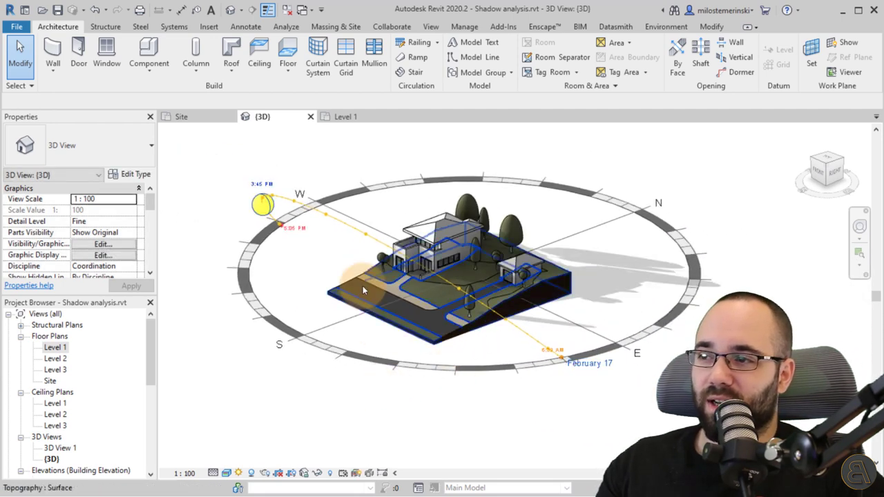
click(588, 368)
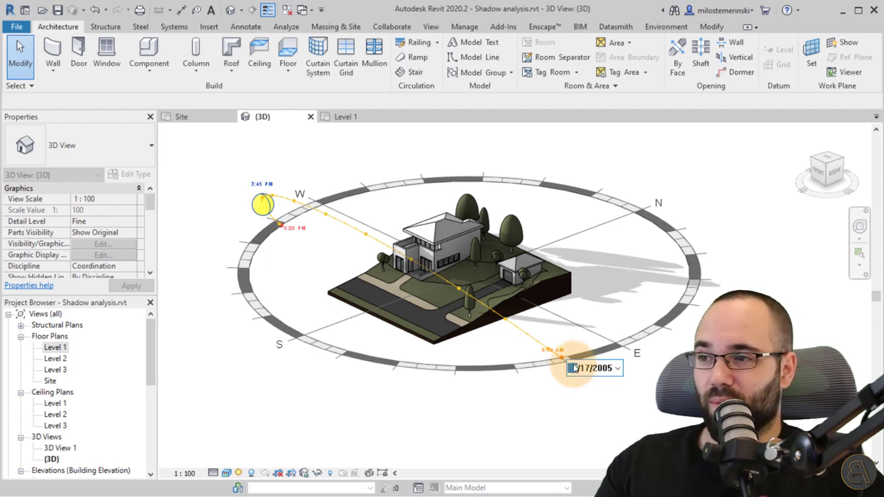
Step: Reposition the sun on the sun path to April 30 at 12:45 PM
drag(258, 203, 405, 197)
middle_drag(405, 198, 348, 248)
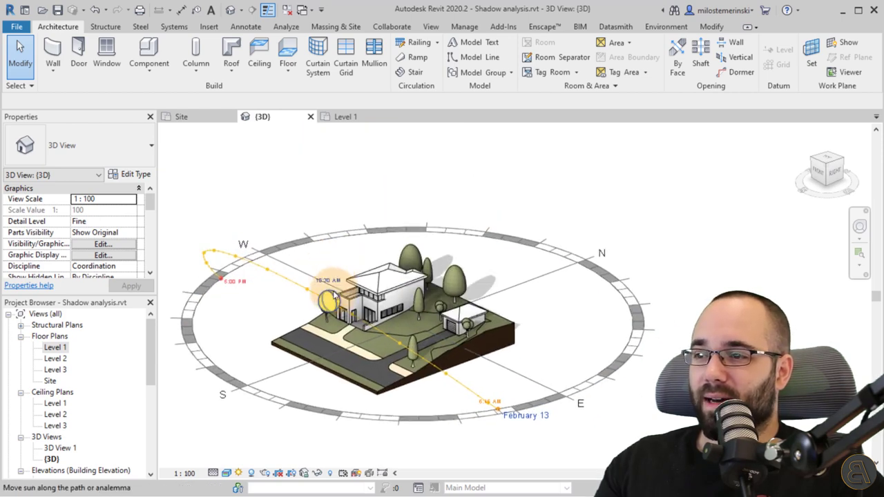
drag(334, 295, 291, 179)
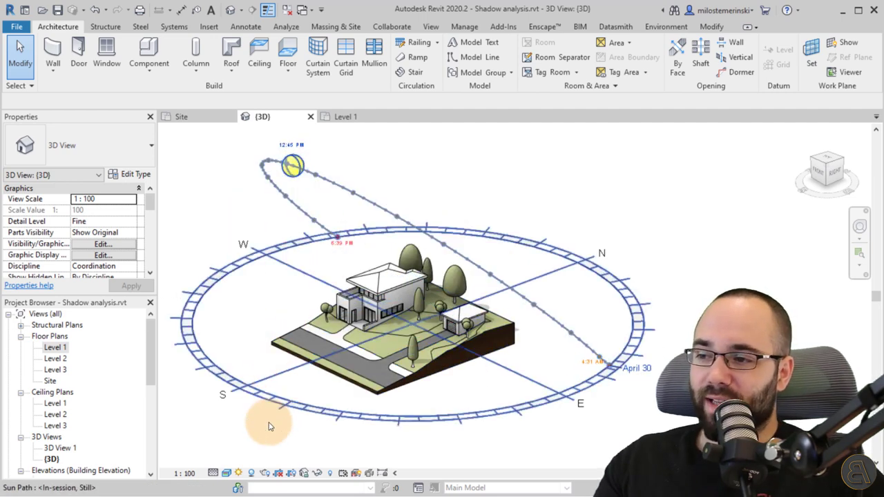
Step: Turn off the sun path in the 3D view and look over the shaded site without it
click(240, 473)
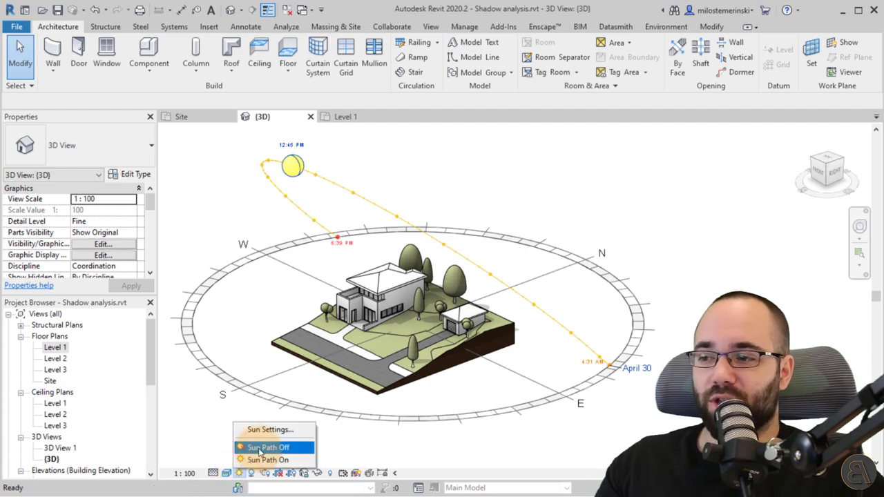
click(261, 448)
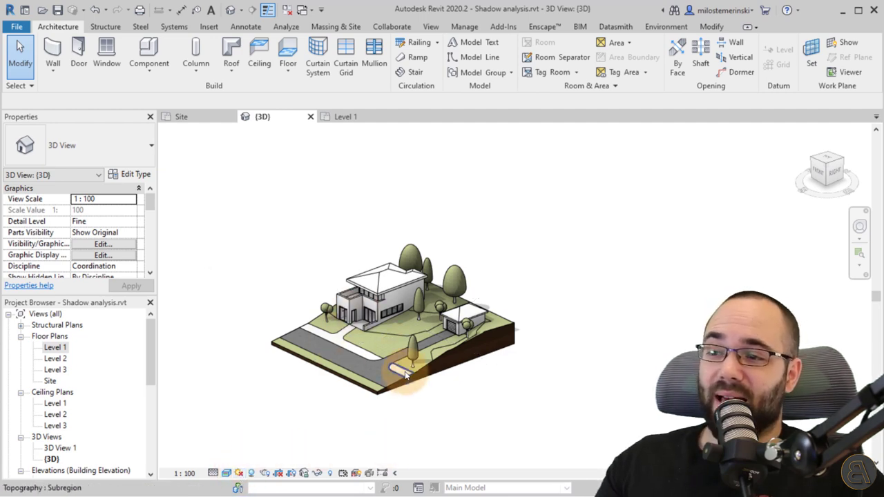
scroll(359, 403, up, 5)
scroll(359, 403, down, 4)
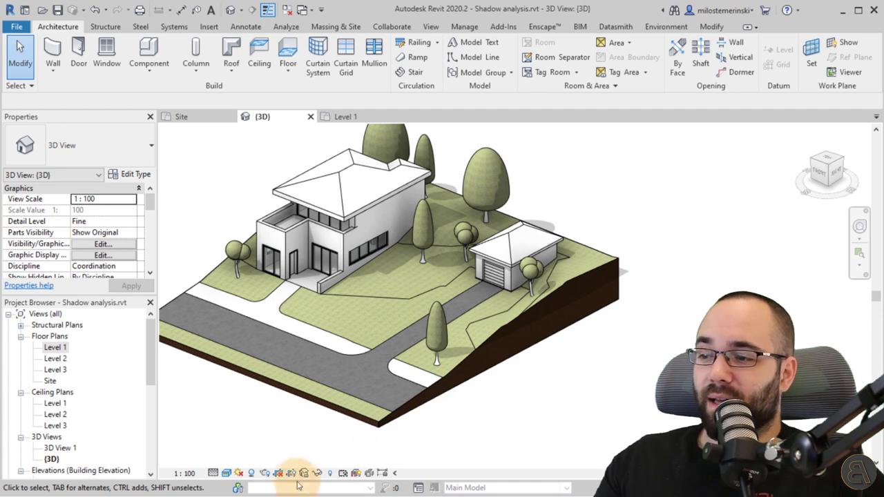
Step: Switch the sun settings to a Single Day solar study, with the start time at 6:00 AM and the end hour at 9 PM
click(239, 473)
click(257, 428)
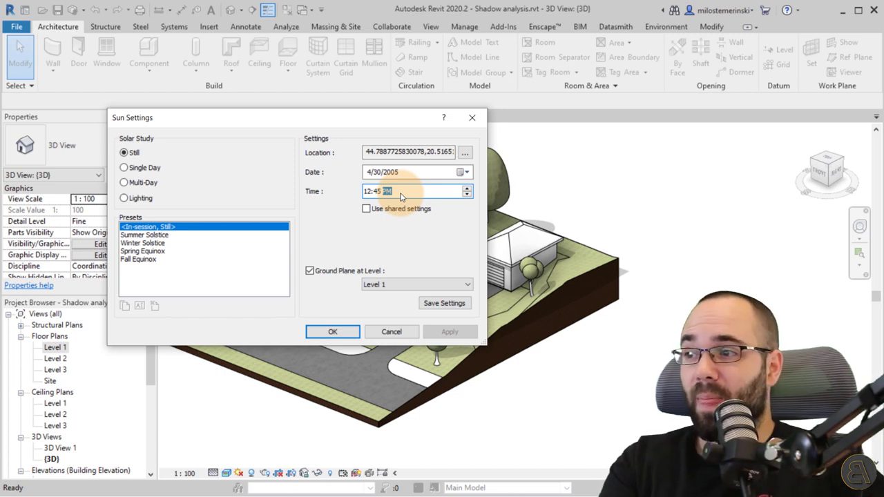
click(142, 169)
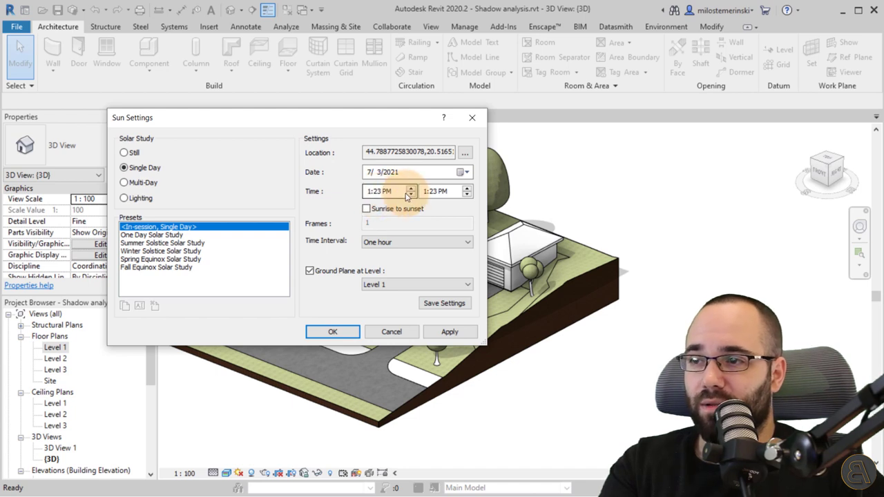
click(376, 194)
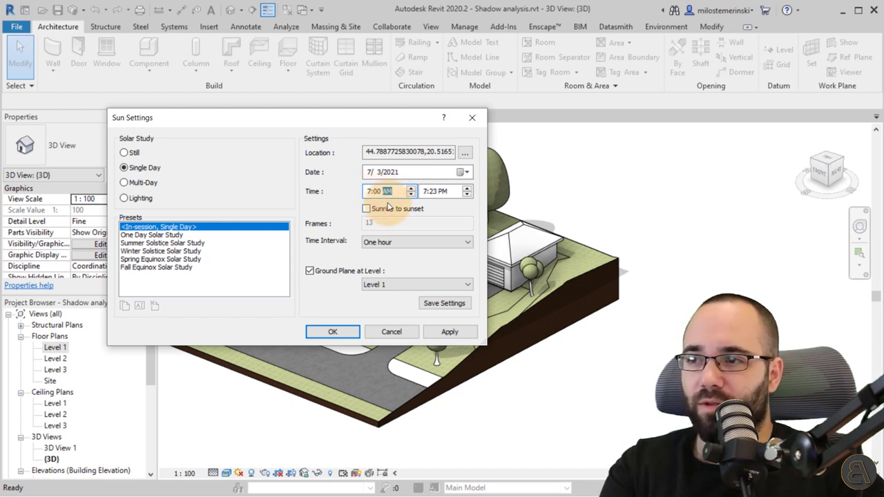
click(368, 193)
click(444, 196)
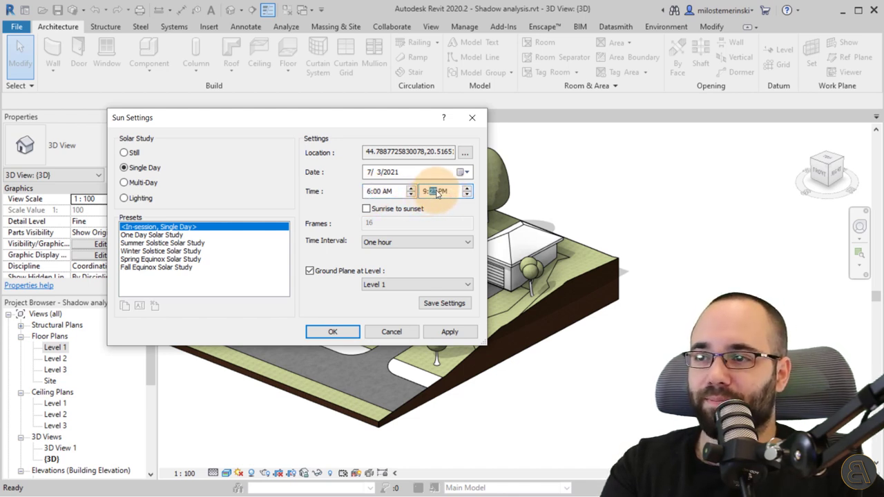
Step: Set the single-day study to run sunrise to sunset with a 15-minute time interval, then apply and confirm the sun settings
click(375, 210)
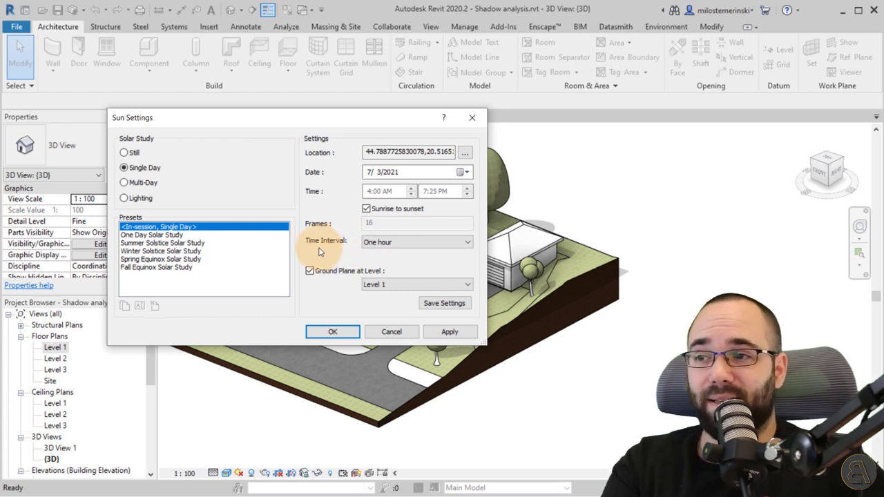
click(384, 246)
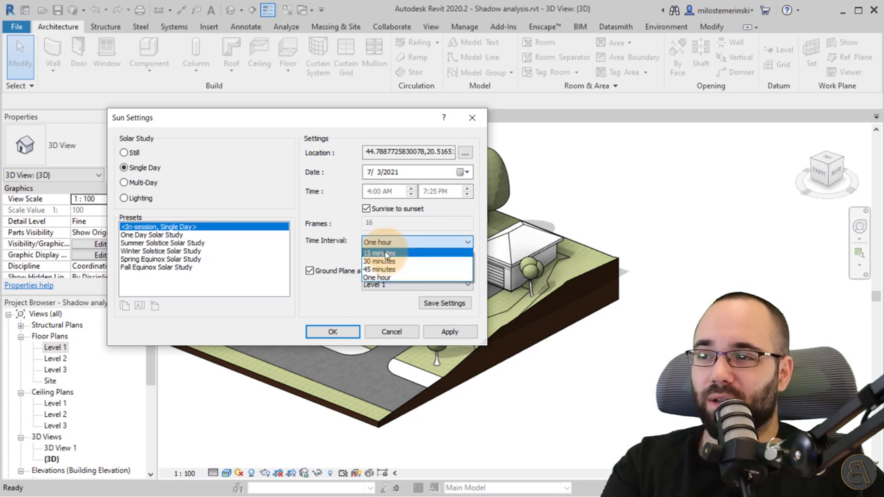
click(385, 254)
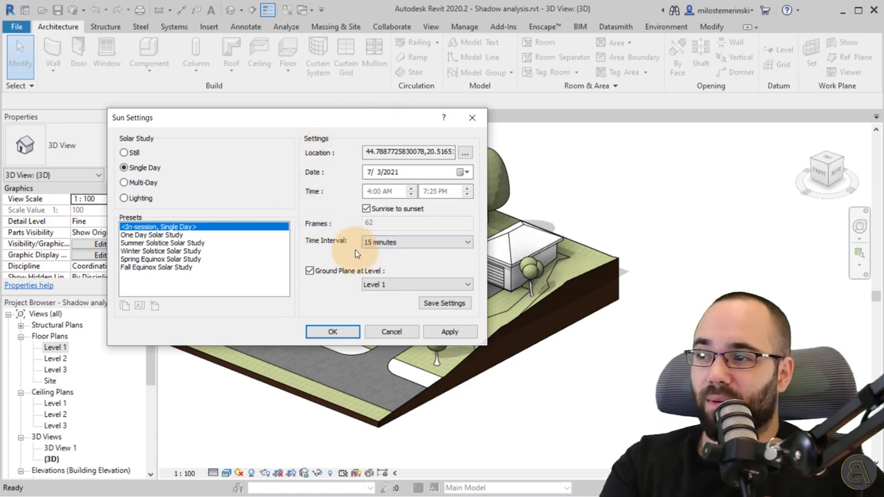
click(445, 332)
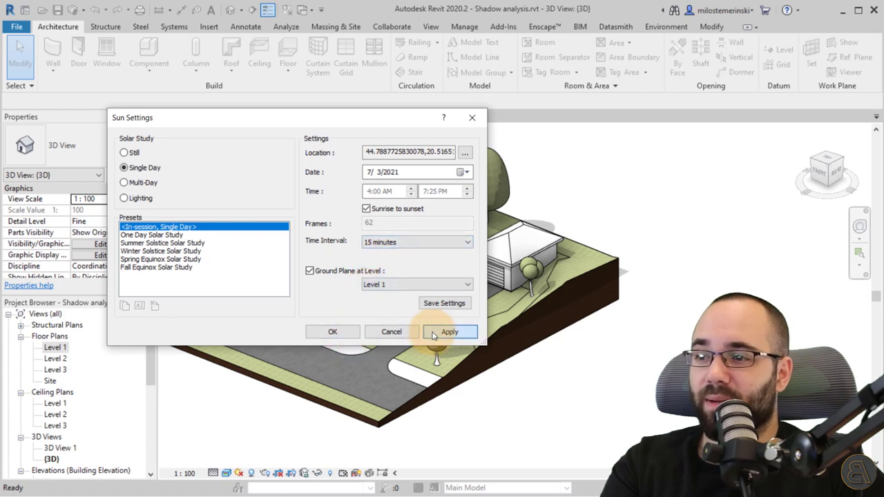
click(332, 331)
scroll(345, 338, down, 3)
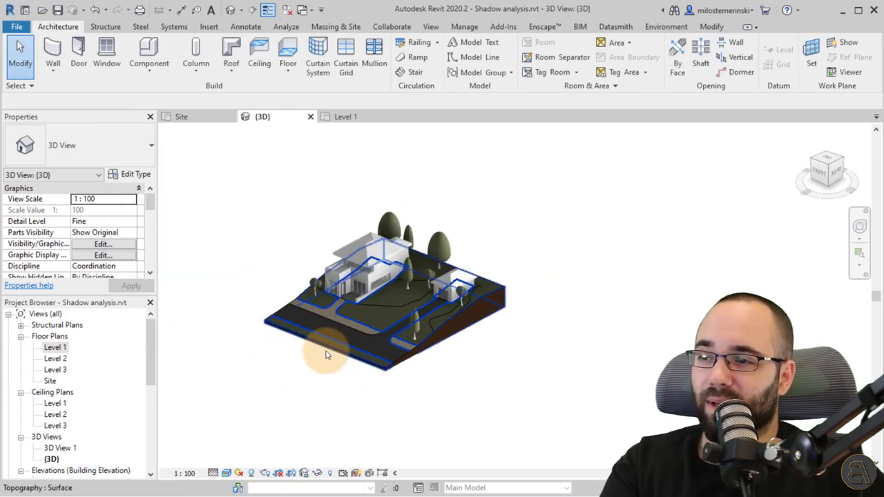
middle_drag(302, 369, 355, 370)
scroll(353, 304, up, 4)
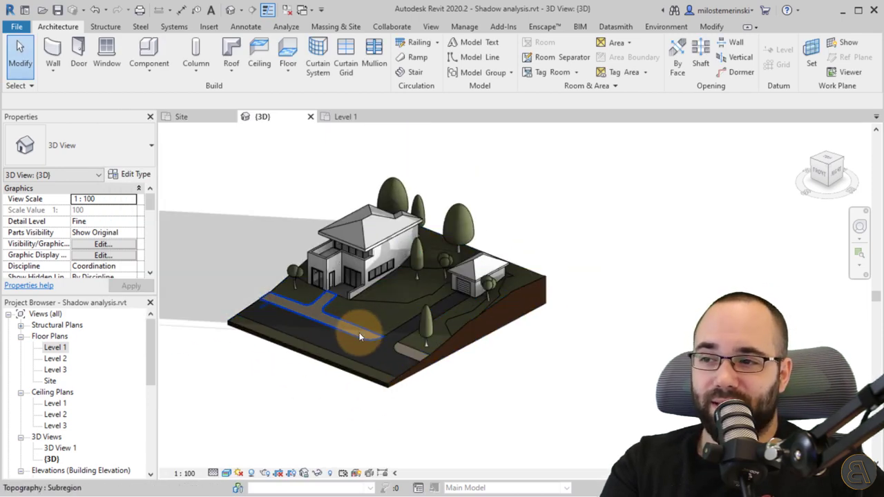
mouse_move(353, 317)
middle_down()
mouse_move(348, 311)
mouse_move(350, 322)
middle_up()
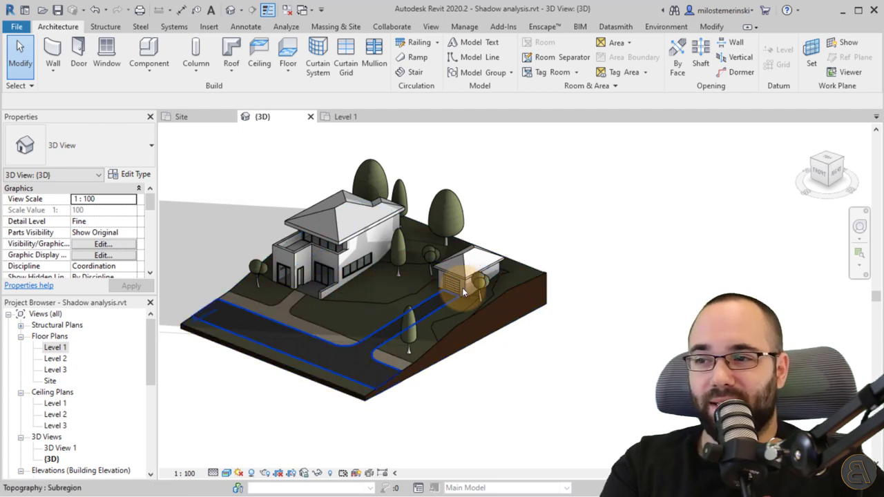
middle_drag(311, 375, 341, 375)
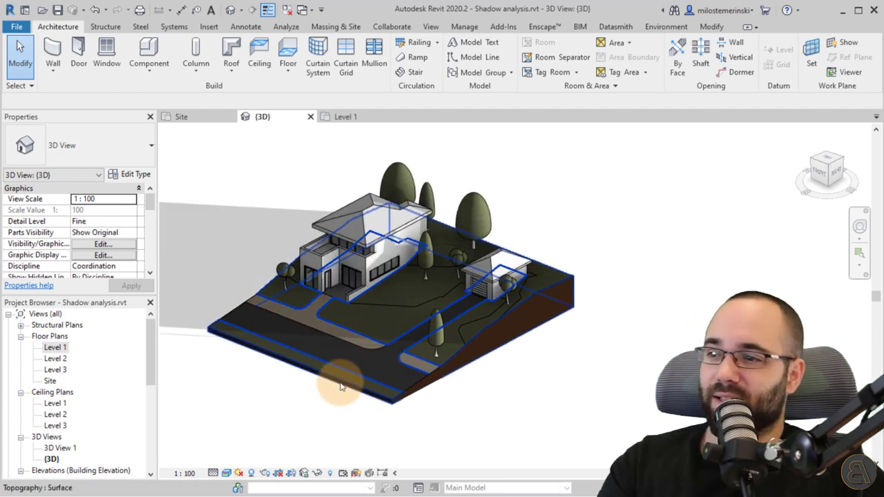
Step: In the 3D view's graphic display lighting settings, lower the shadow intensity to 31, then apply and confirm
scroll(376, 310, up, 3)
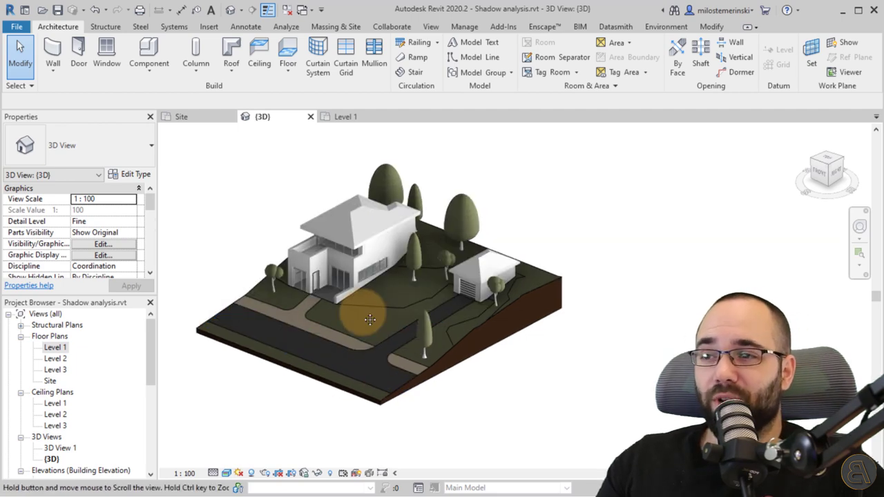
middle_drag(335, 328, 379, 339)
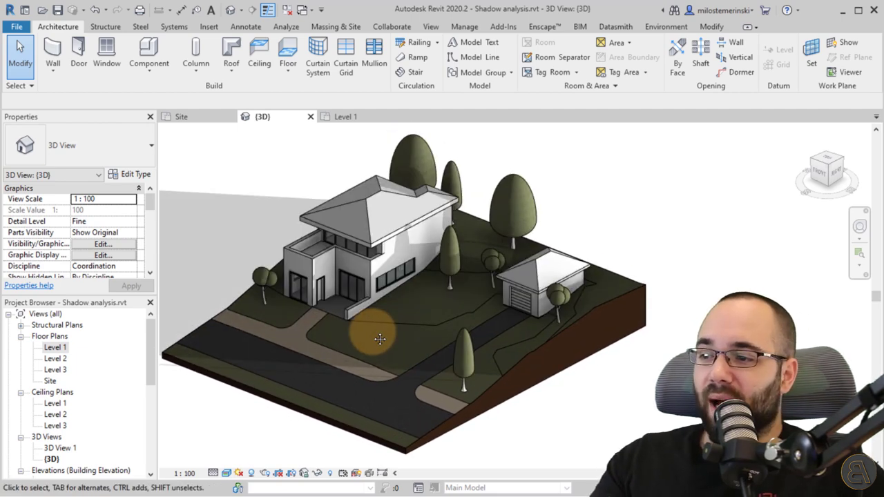
click(227, 473)
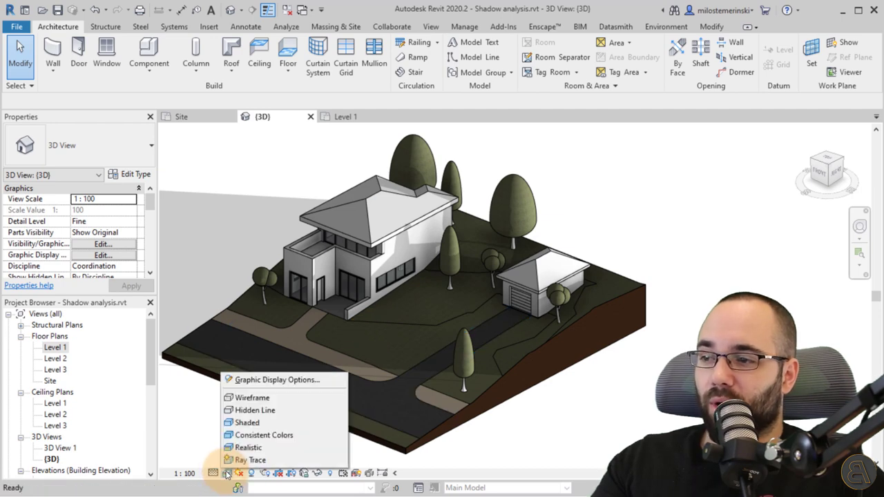
click(239, 380)
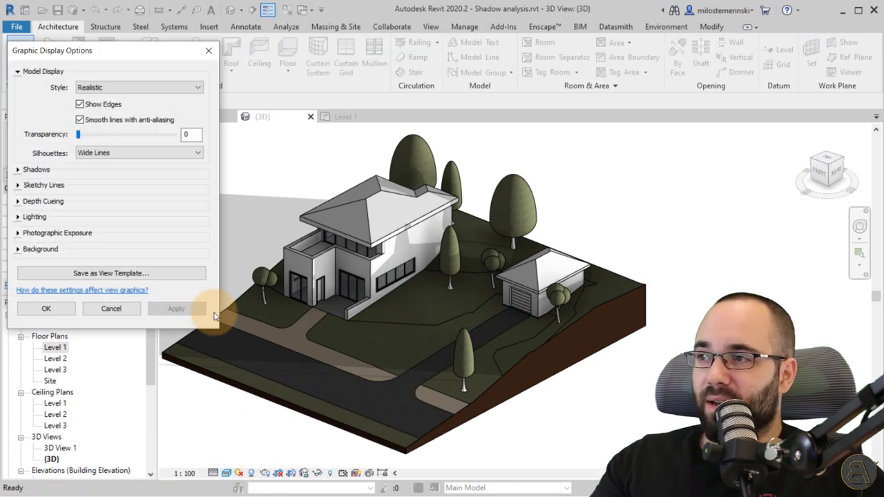
drag(118, 51, 226, 69)
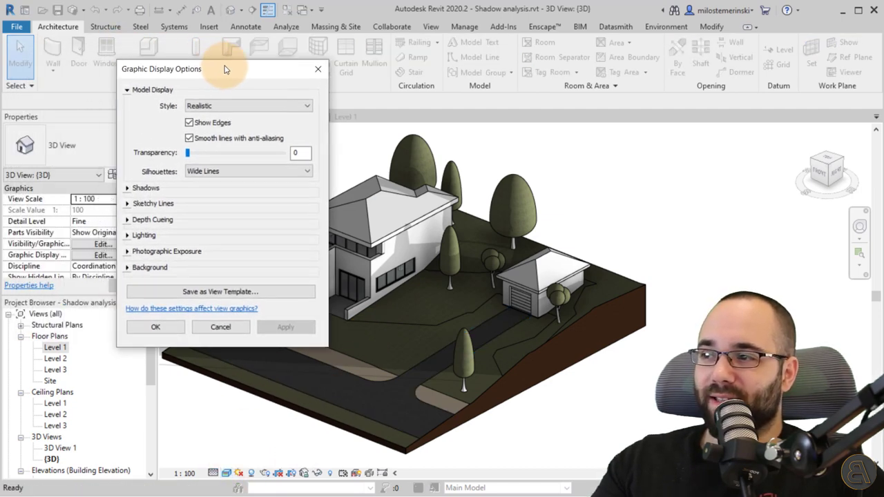
click(127, 235)
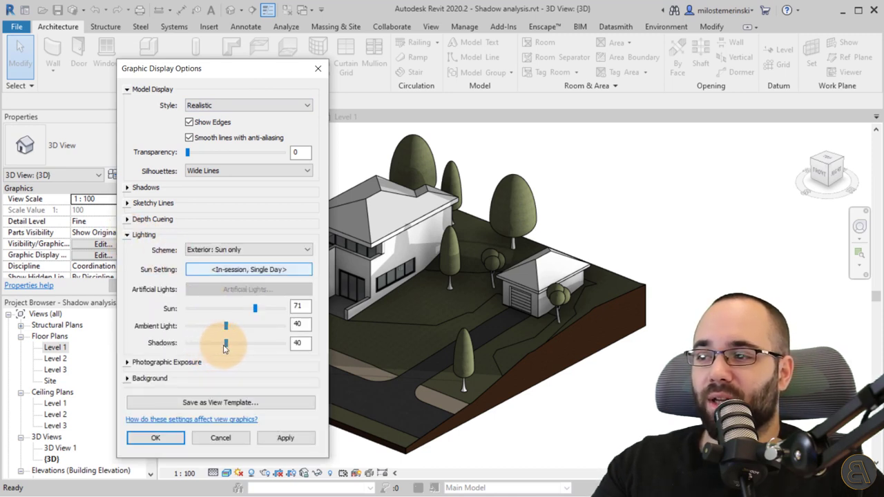
drag(223, 347, 201, 351)
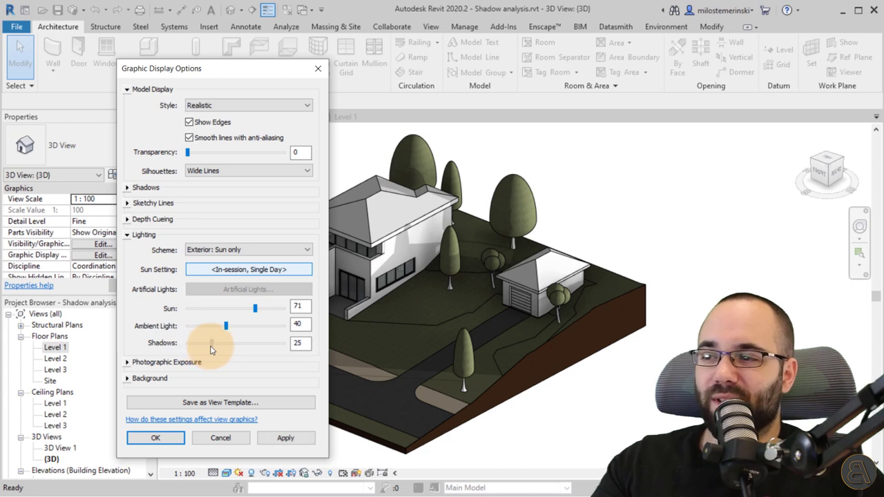
drag(215, 346, 217, 347)
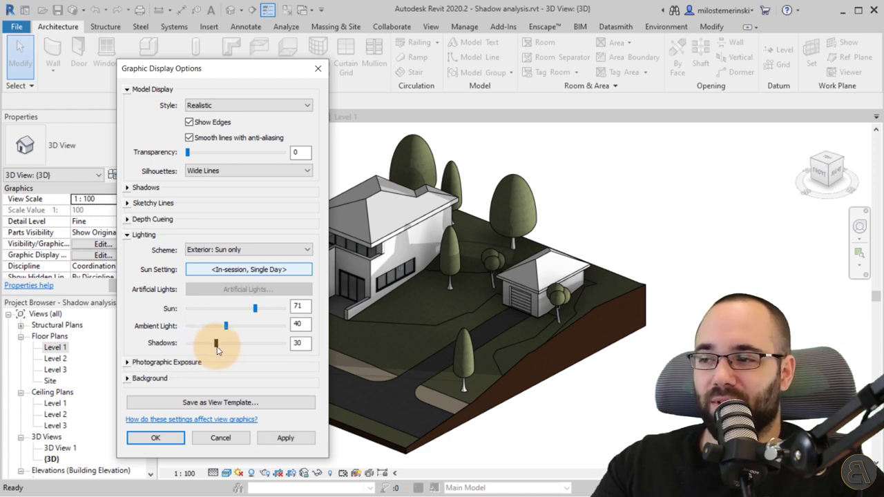
click(281, 436)
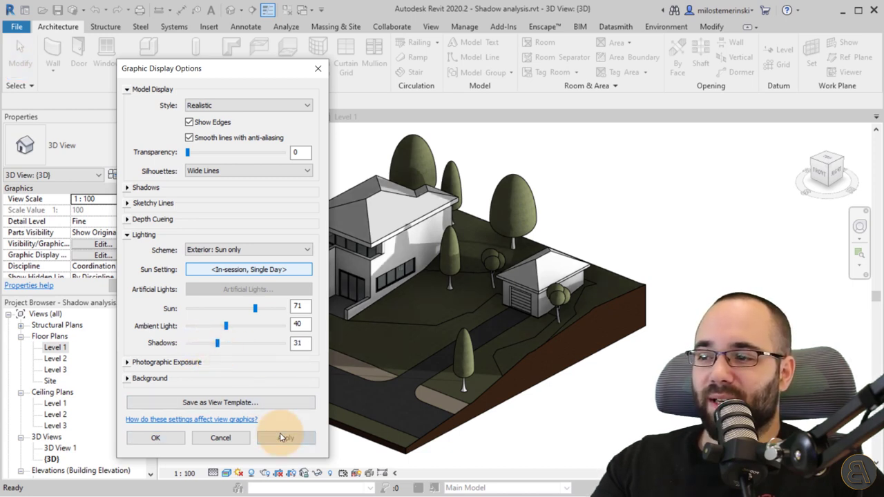
click(156, 438)
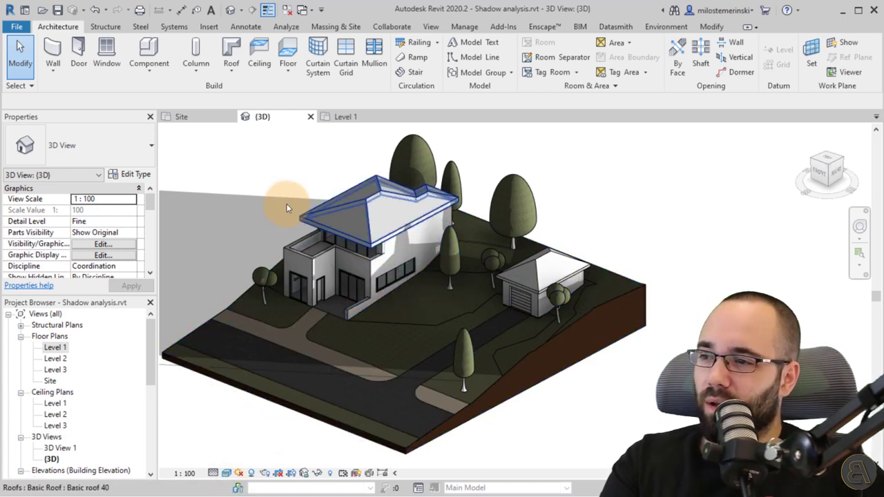
Step: Enable Crop View and make the crop region visible for the 3D view
scroll(272, 215, down, 3)
scroll(124, 232, down, 2)
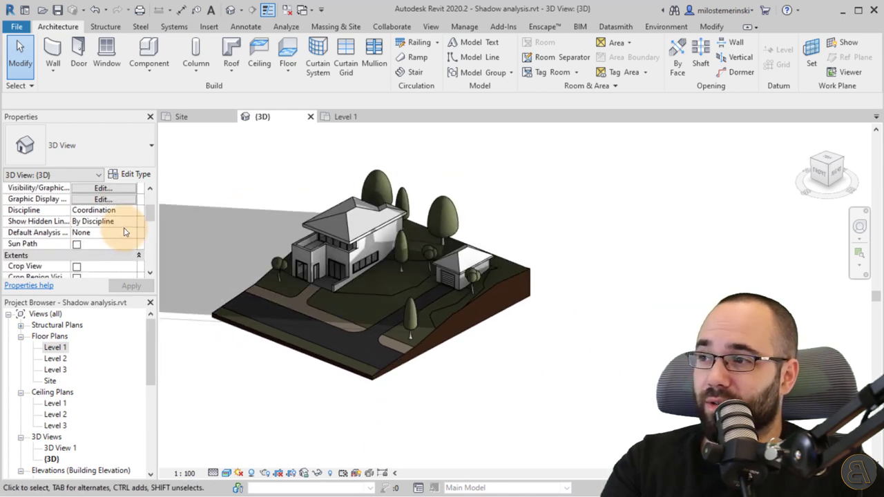
scroll(103, 246, down, 1)
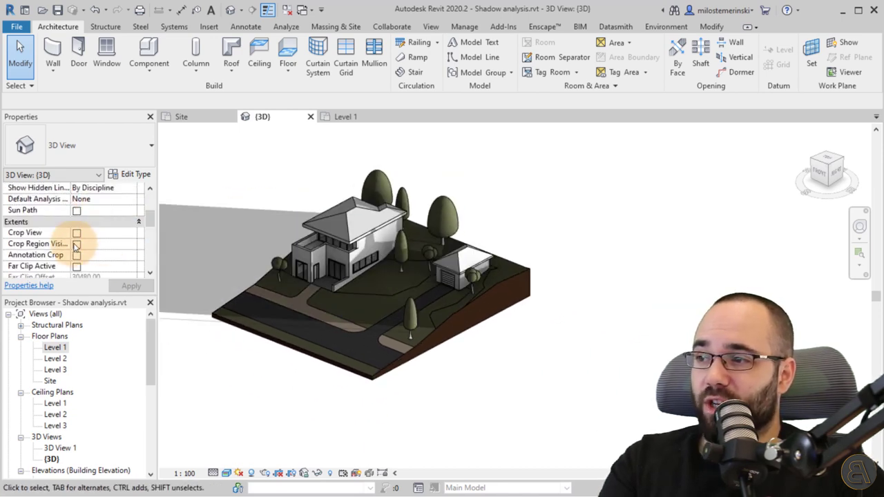
click(76, 233)
click(76, 243)
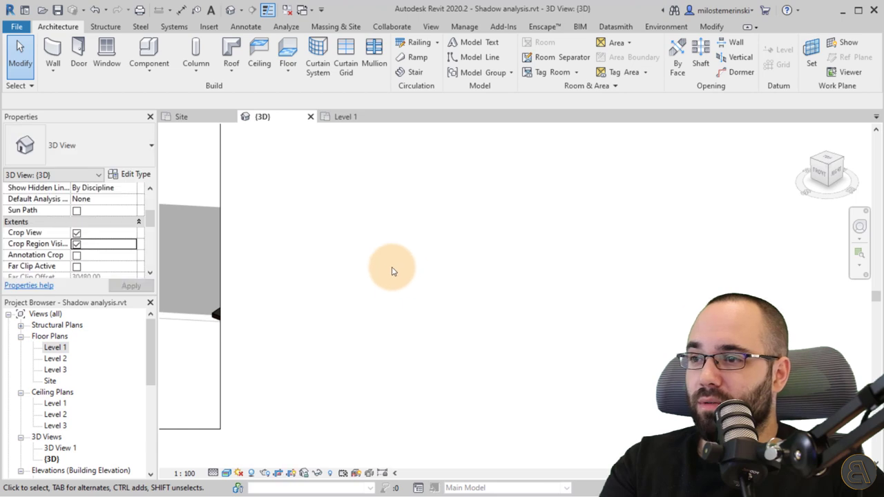
Step: Adjust all four sides of the crop region so it closely frames the house site
middle_drag(318, 284, 531, 292)
click(531, 293)
drag(531, 292, 691, 288)
drag(239, 289, 525, 291)
drag(608, 381, 608, 358)
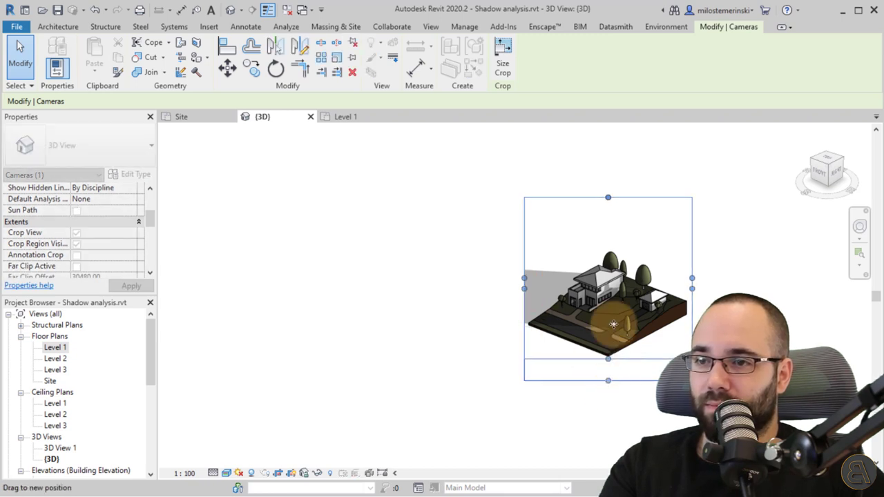
drag(608, 198, 609, 239)
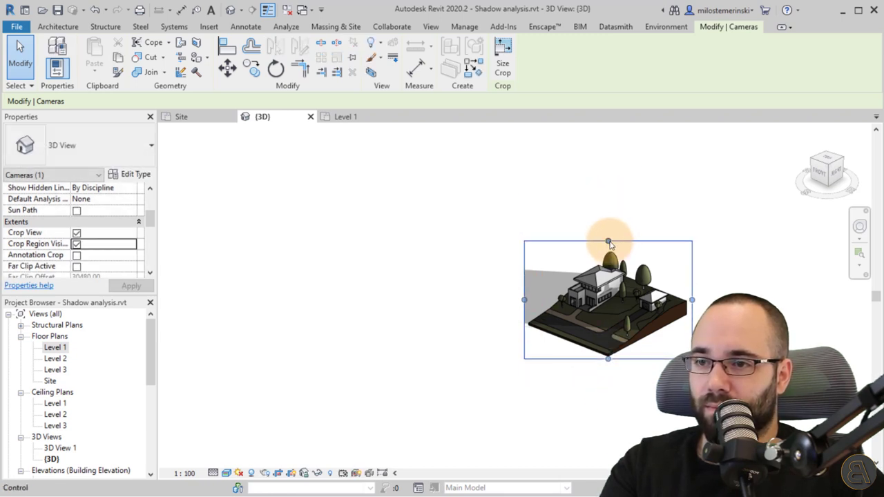
scroll(613, 316, up, 5)
middle_drag(612, 317, 438, 311)
scroll(438, 310, down, 3)
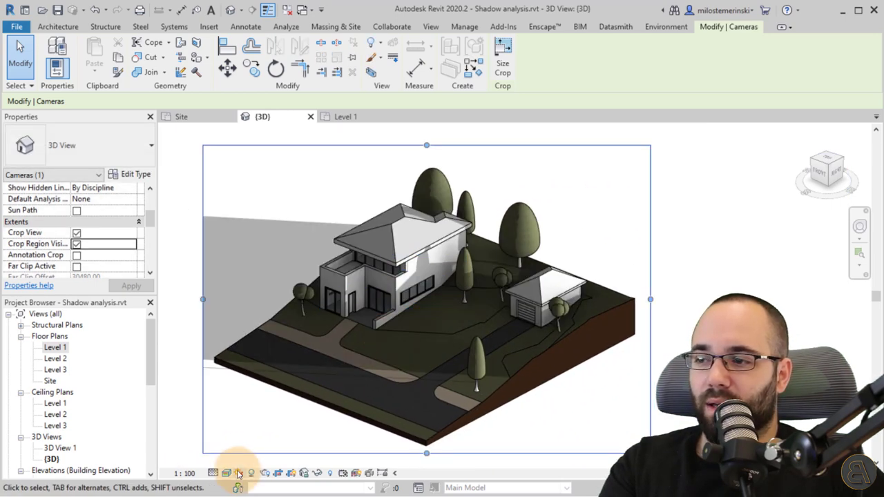
Step: Try the Hidden Line visual style on the cropped site and return the view to Realistic
click(227, 473)
click(252, 411)
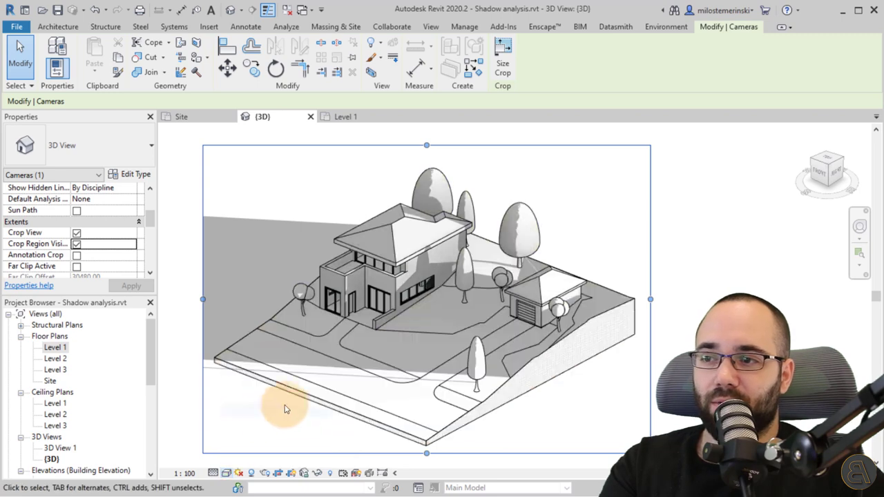
click(227, 473)
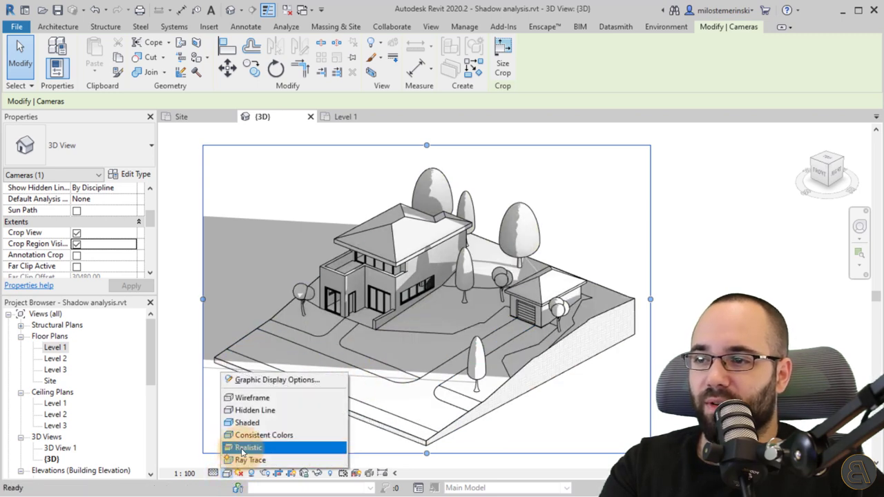
click(268, 444)
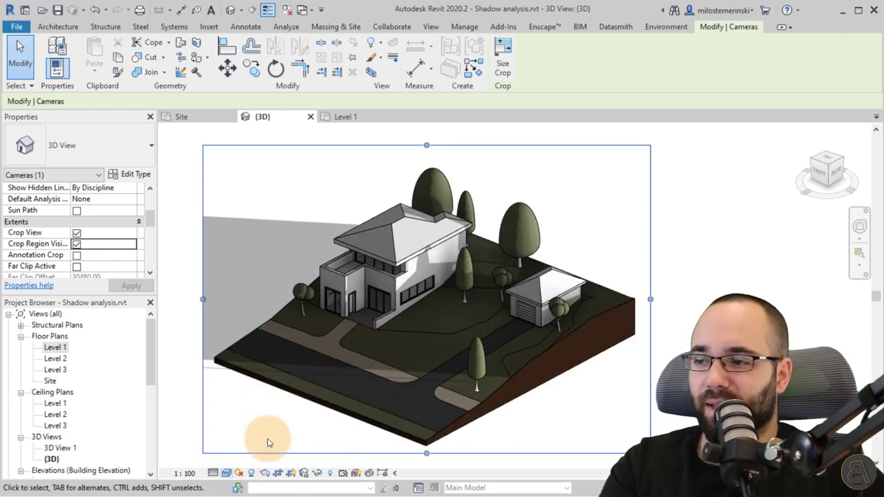
Step: Raise the view's lighting to sun 91 and ambient light 80 in the graphic display options, and confirm
click(227, 473)
click(253, 380)
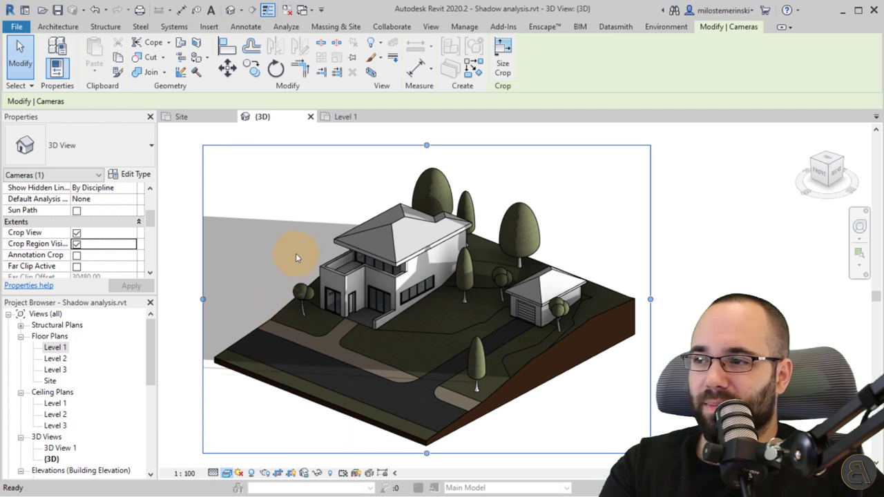
click(133, 235)
drag(226, 326, 274, 309)
click(310, 447)
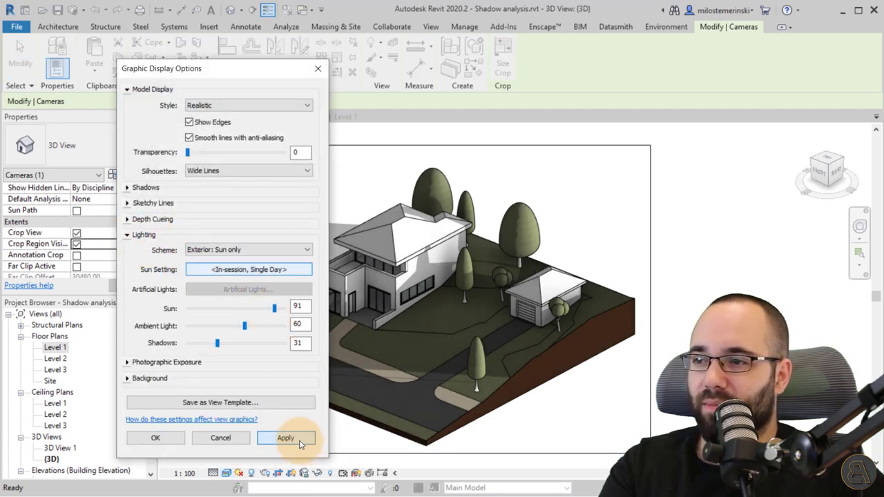
drag(253, 339, 254, 333)
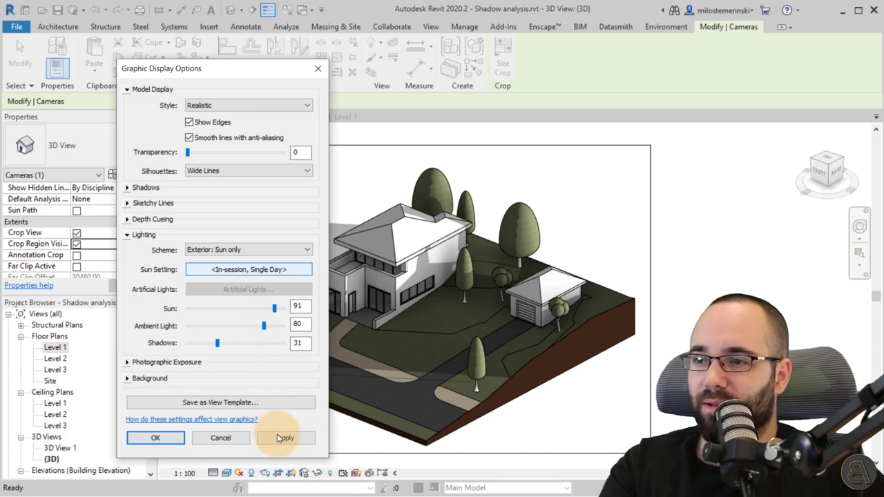
click(285, 438)
click(155, 438)
key(Escape)
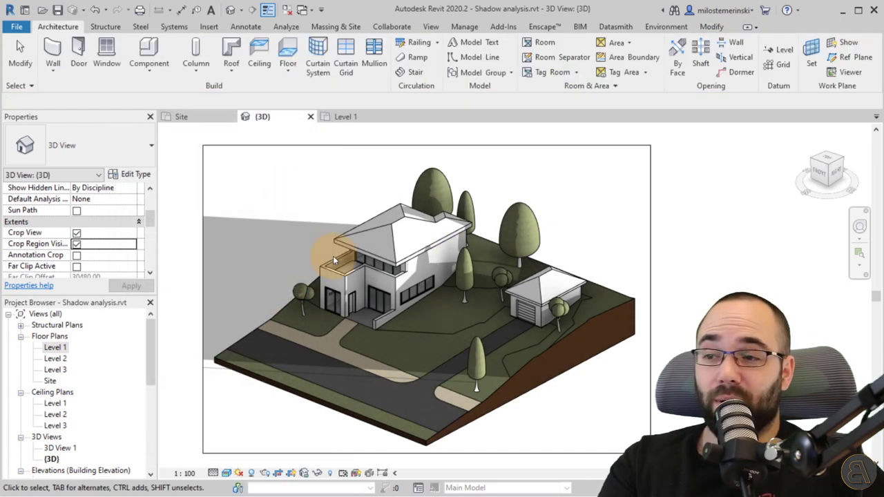
Step: Check the crop region's width and height settings and leave them without making changes
middle_drag(315, 211, 321, 211)
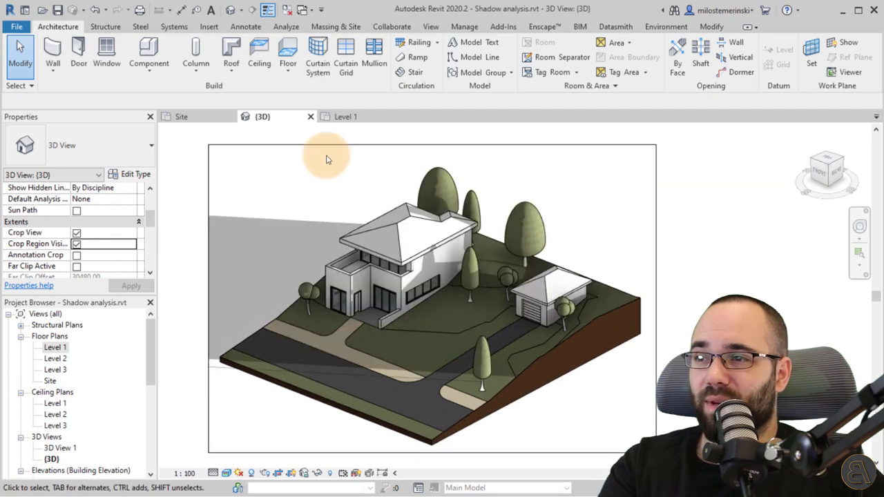
click(323, 147)
click(503, 69)
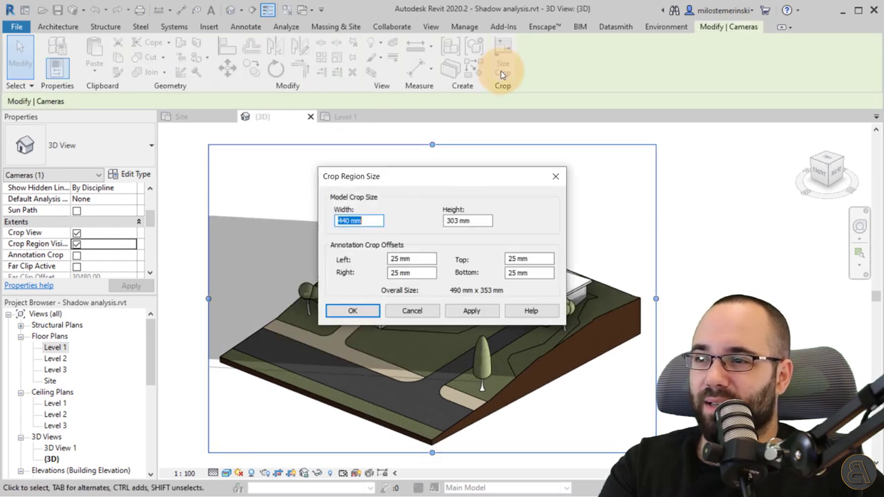
click(411, 311)
click(268, 214)
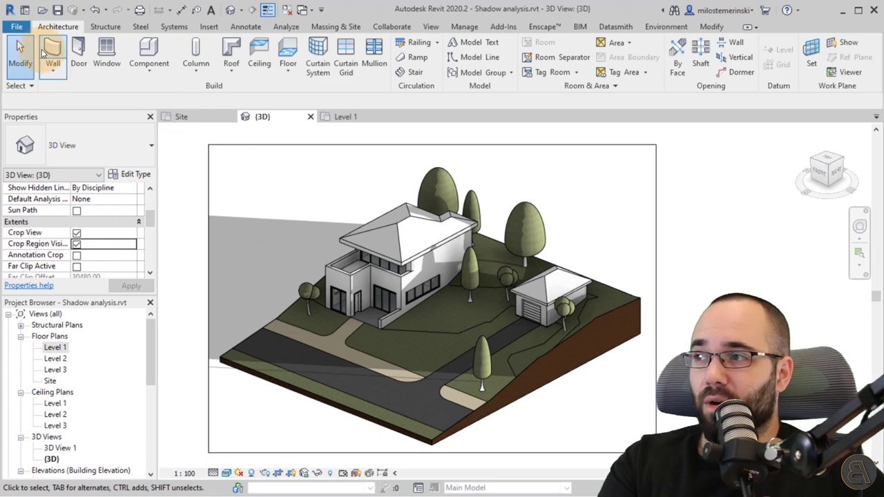
Step: Start exporting the 3D view as a Solar Study animation and move the length and format settings aside
click(15, 28)
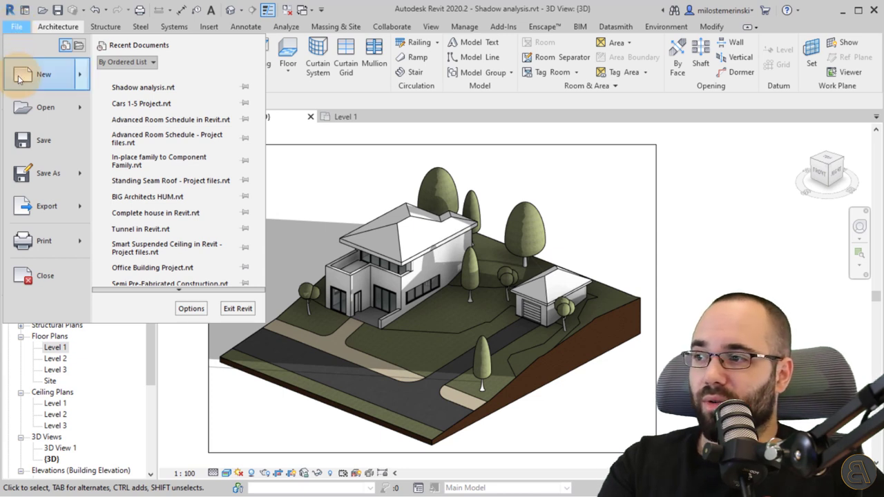
mouse_move(59, 212)
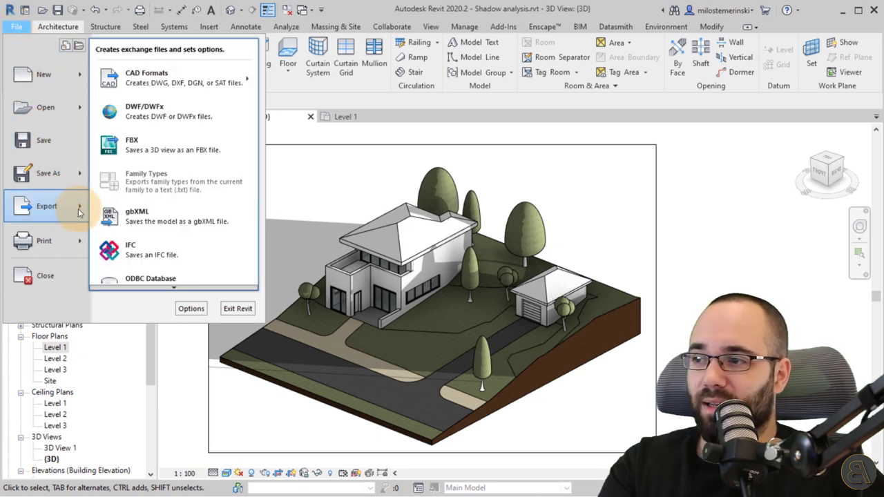
mouse_move(149, 288)
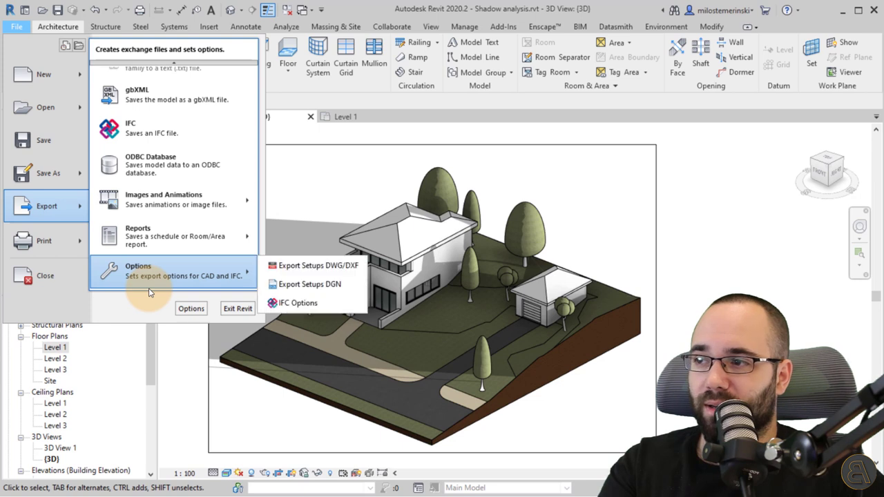
mouse_move(161, 211)
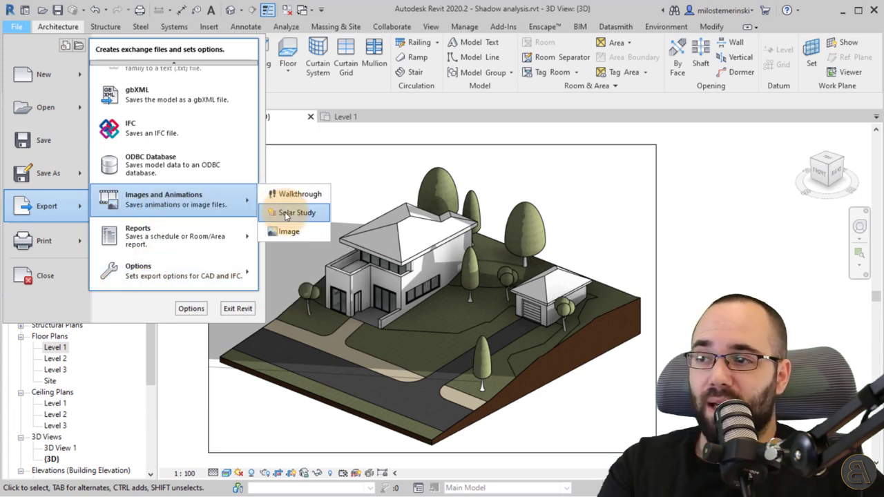
click(287, 214)
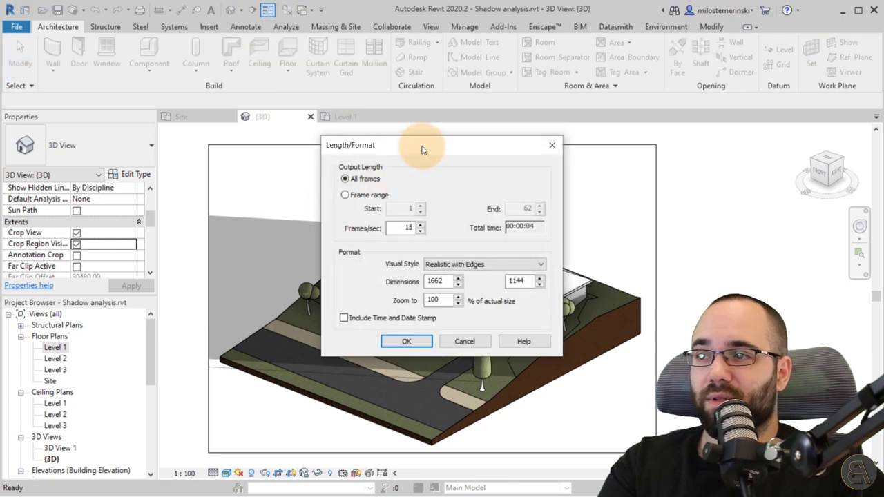
drag(421, 147, 292, 164)
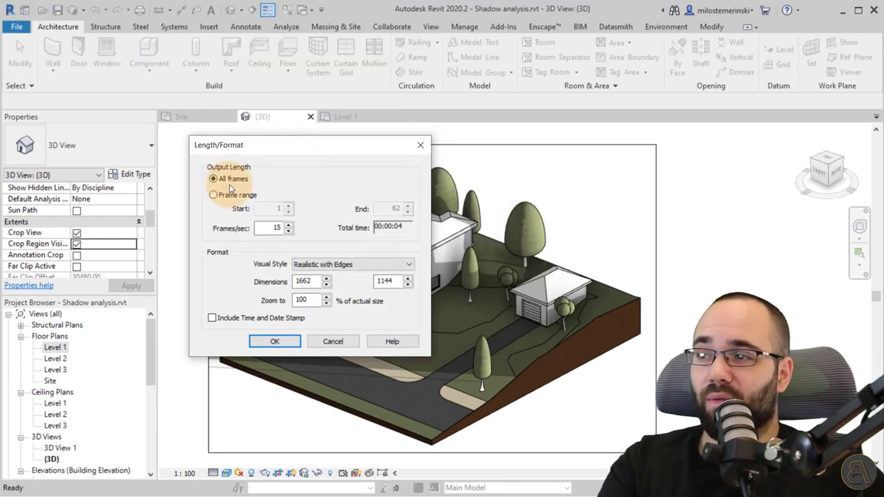
Step: Keep the solar study's output length at All frames and its rate at 15 frames per second
click(215, 195)
click(214, 179)
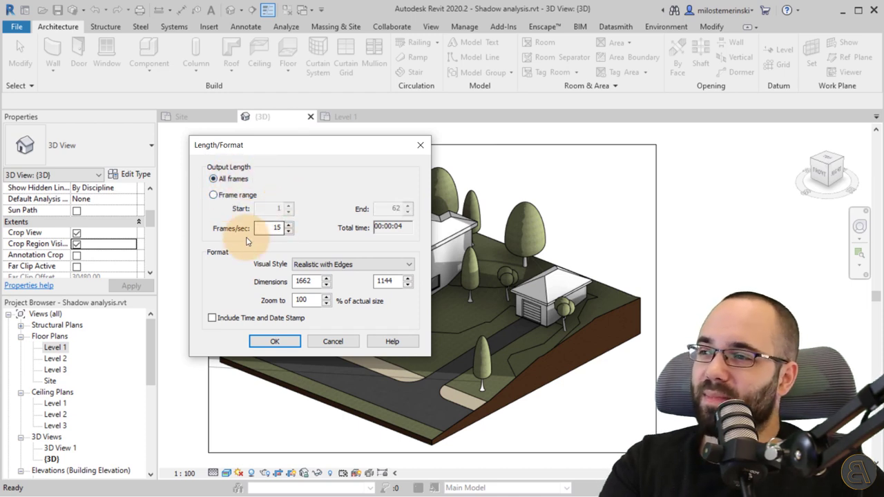
double_click(279, 233)
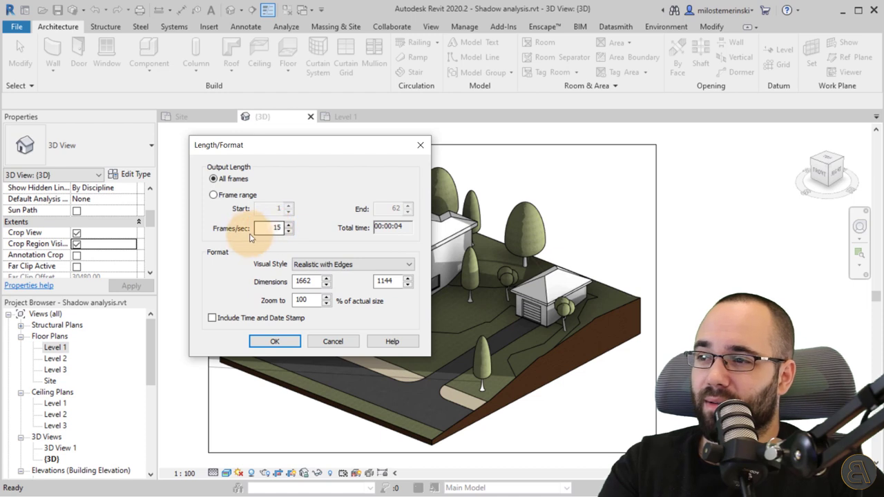
key(Tab)
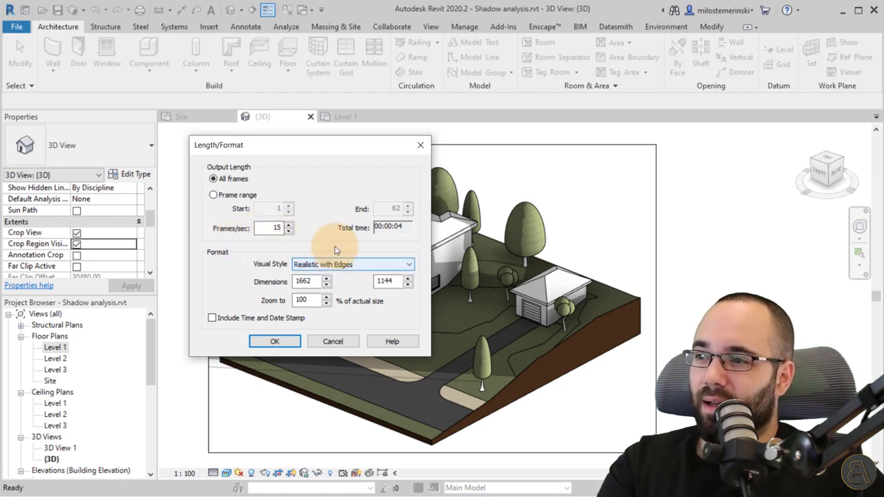
Step: Include the time and date stamp in the solar study animation and accept the length and format settings
click(280, 228)
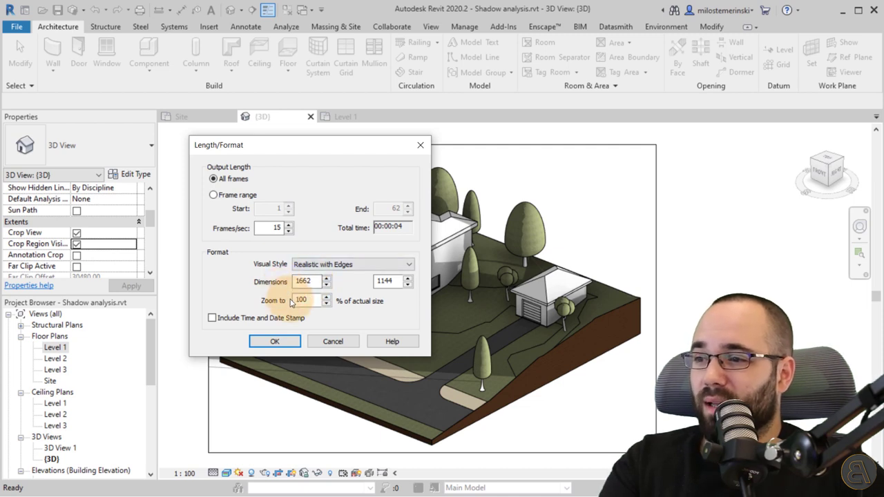
click(212, 319)
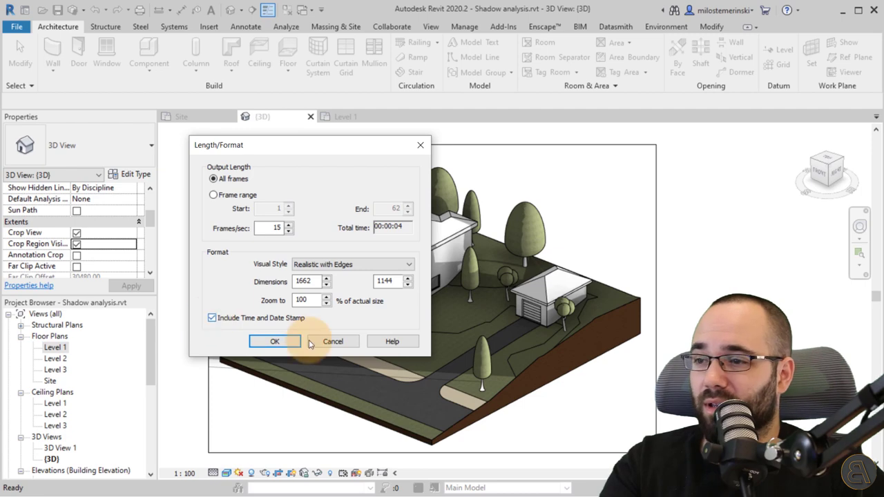
click(274, 343)
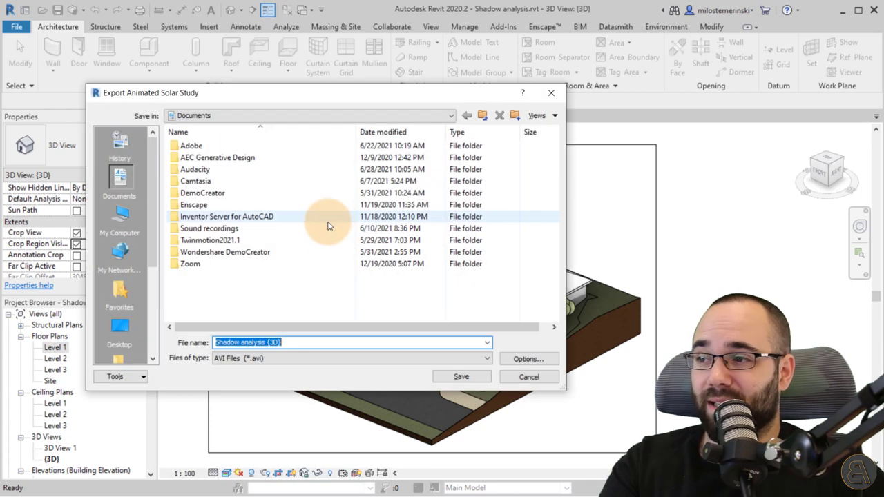
Step: Save the animated solar study to the Desktop as an AVI file named "Shadow analysis - 3D view"
click(121, 222)
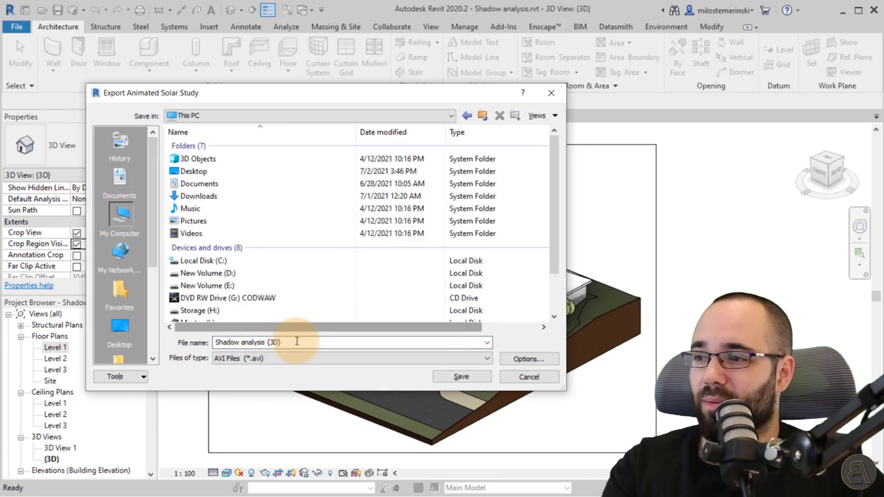
triple_click(286, 341)
click(121, 323)
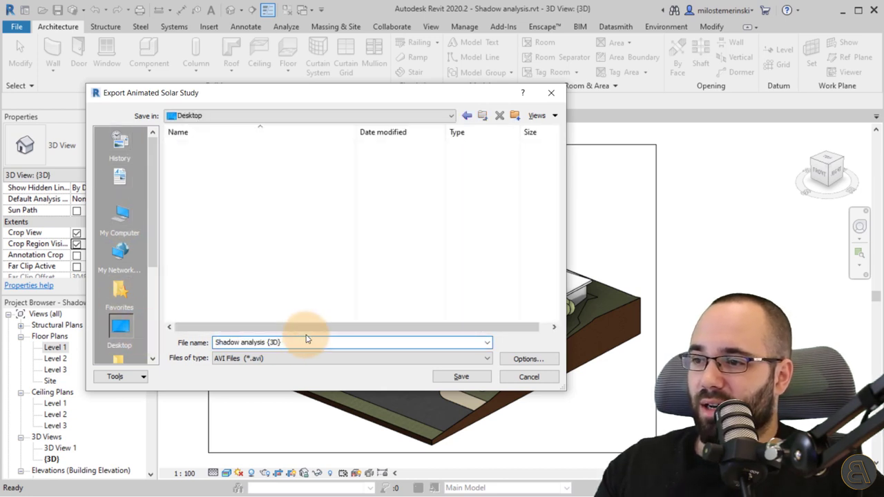
triple_click(320, 341)
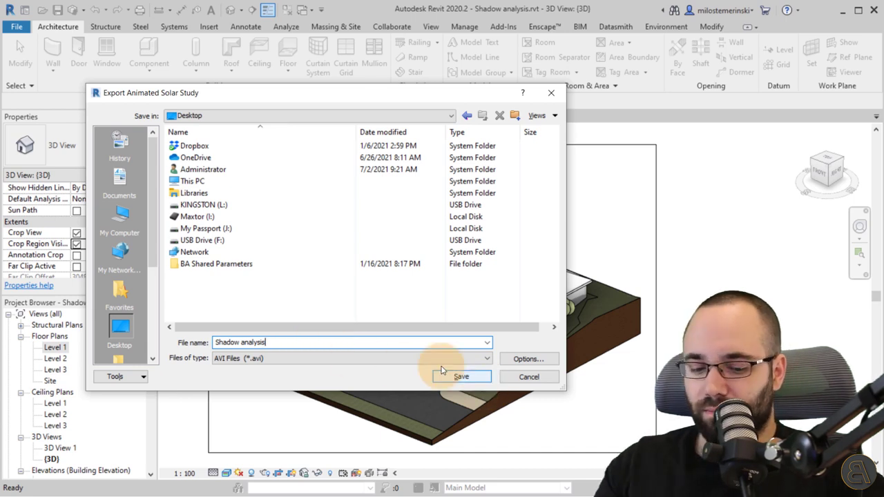
text(- 3)
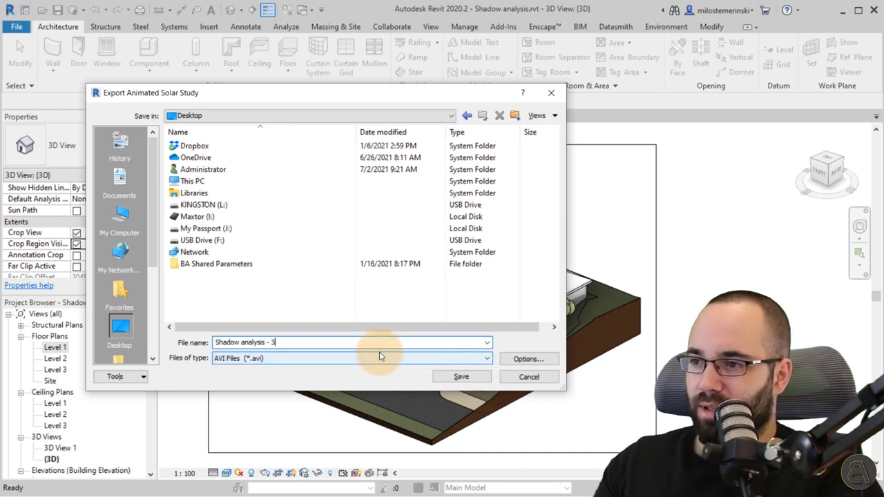
text(D view)
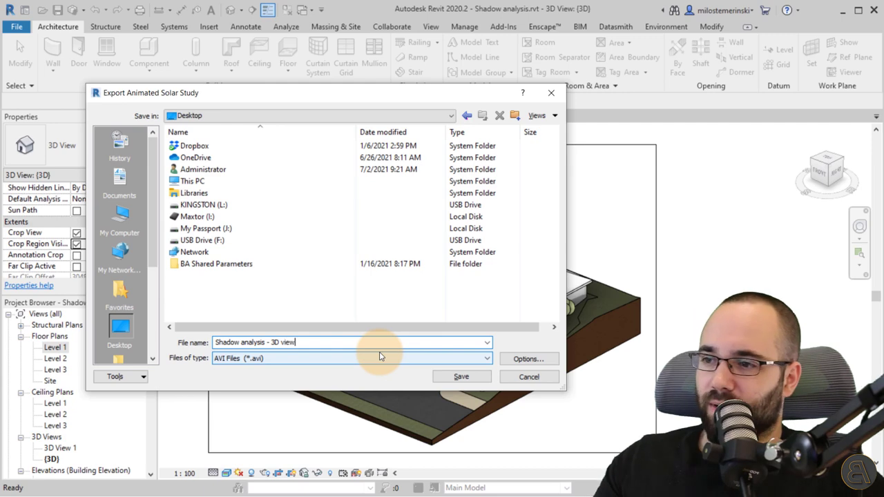
click(473, 377)
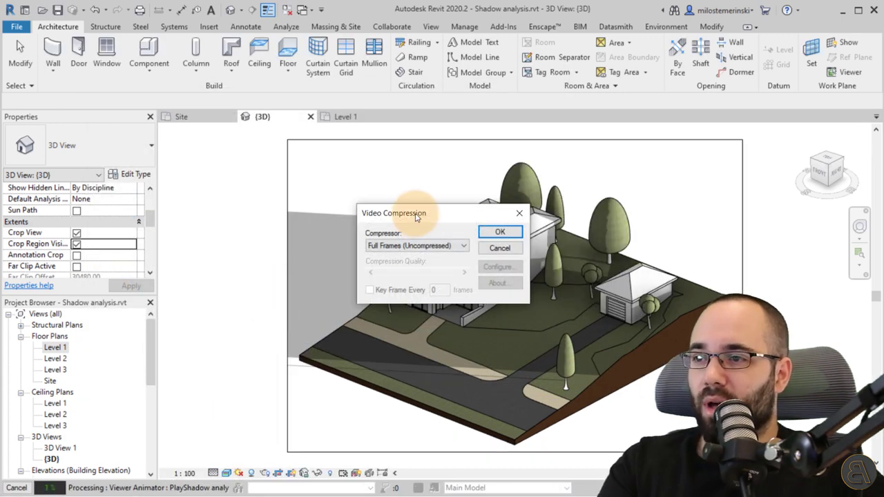
Step: Compare the available video compressors, keep Full Frames (Uncompressed), and start generating the animation
drag(404, 215, 290, 195)
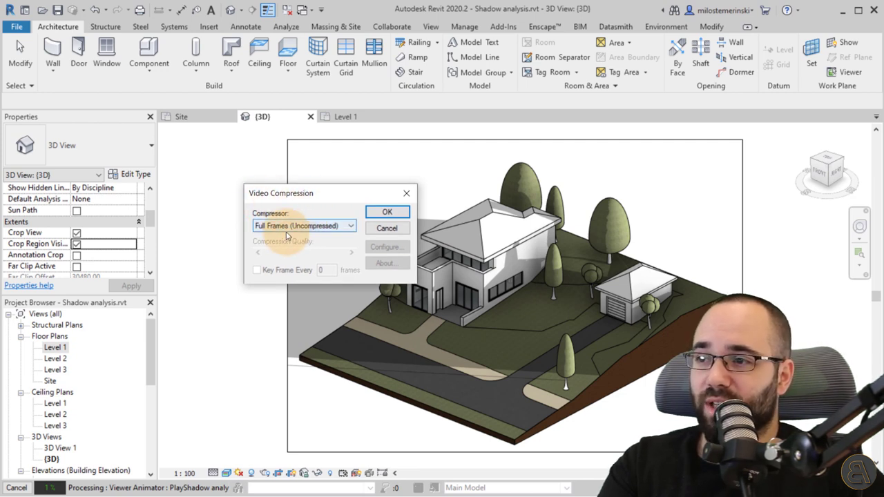
click(298, 226)
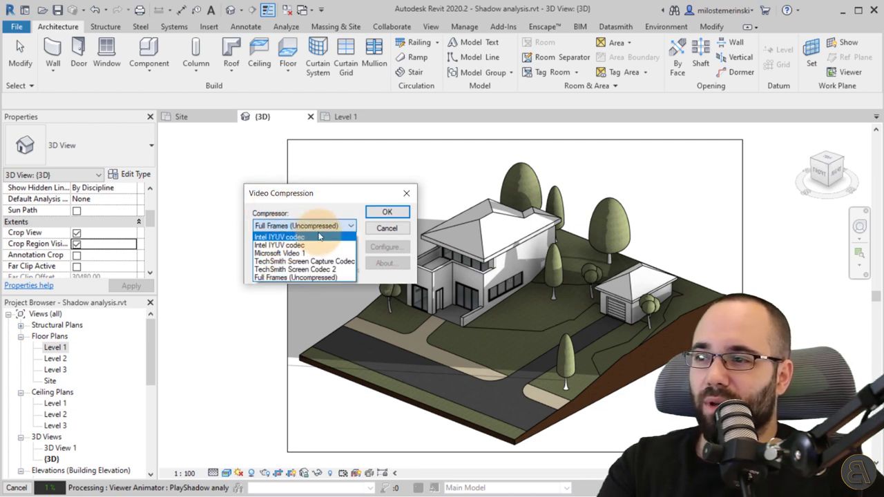
click(296, 278)
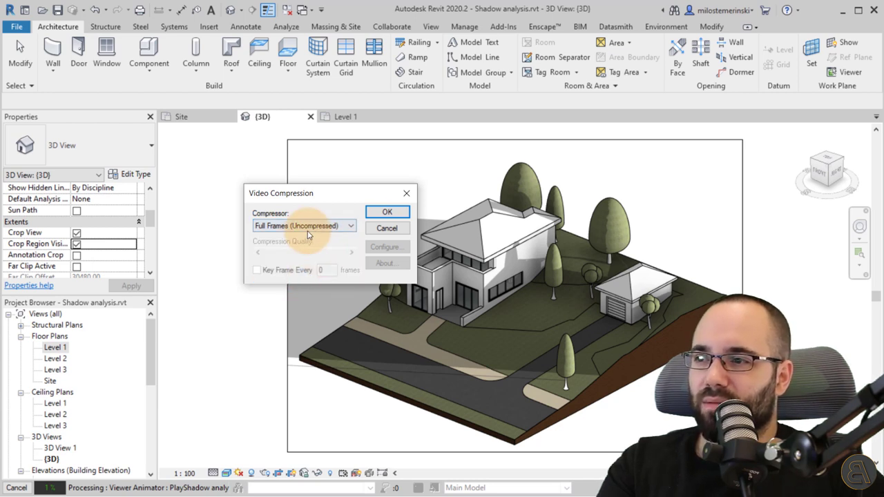
click(304, 226)
click(307, 254)
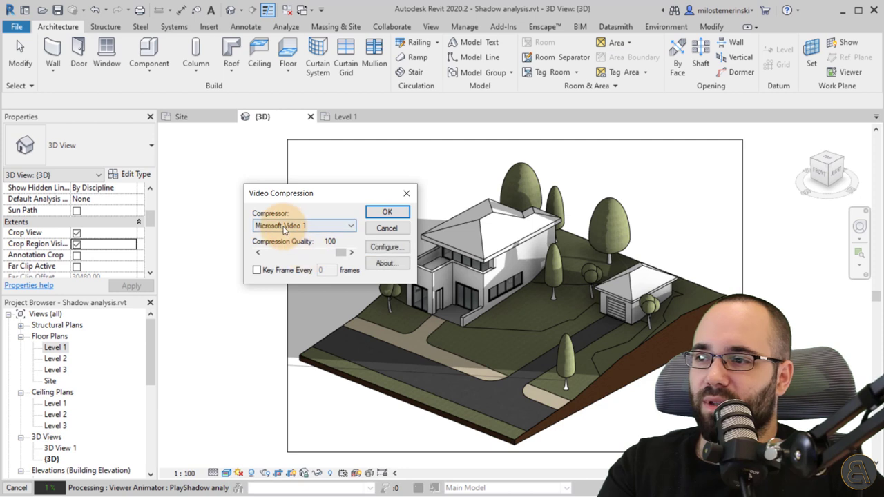
click(299, 227)
click(295, 277)
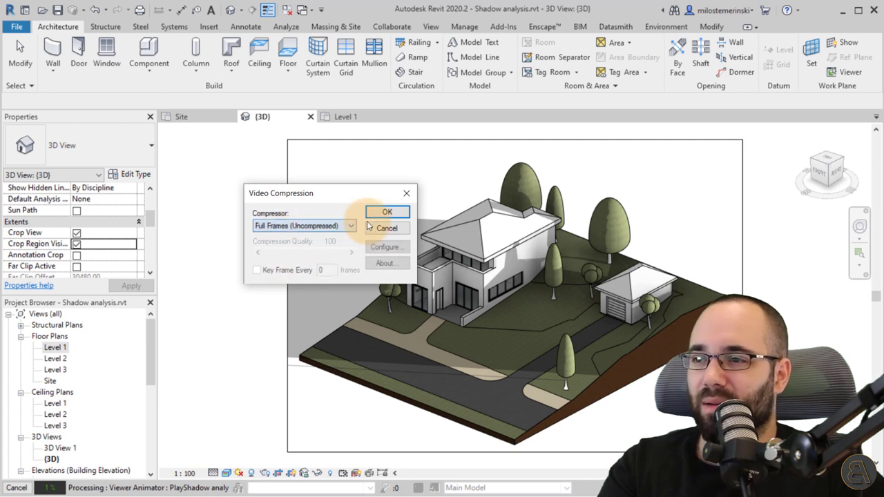
click(382, 214)
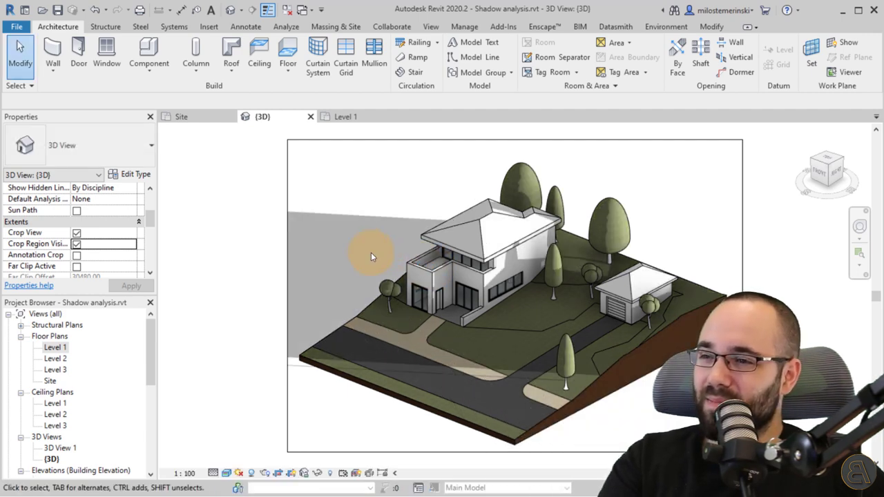
Step: Switch to the video player showing the exported animation, take it out of full screen, and enlarge its window
middle_drag(360, 243, 270, 244)
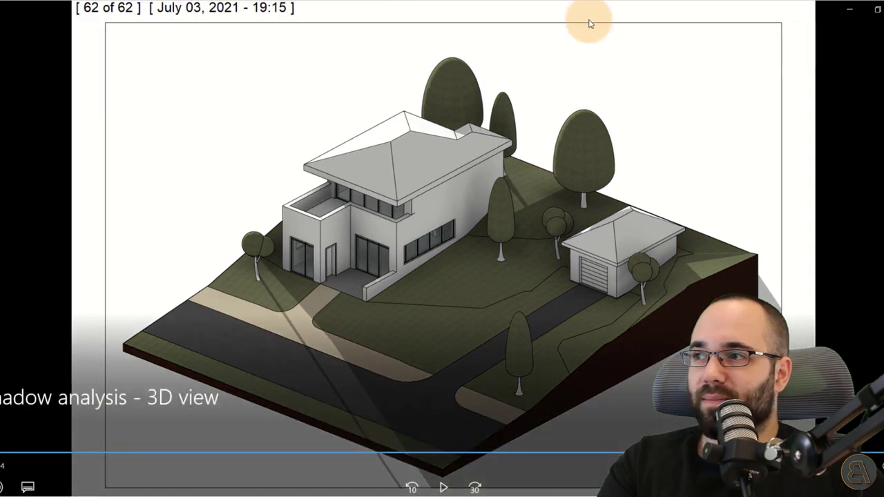
key(Escape)
drag(565, 47, 312, 27)
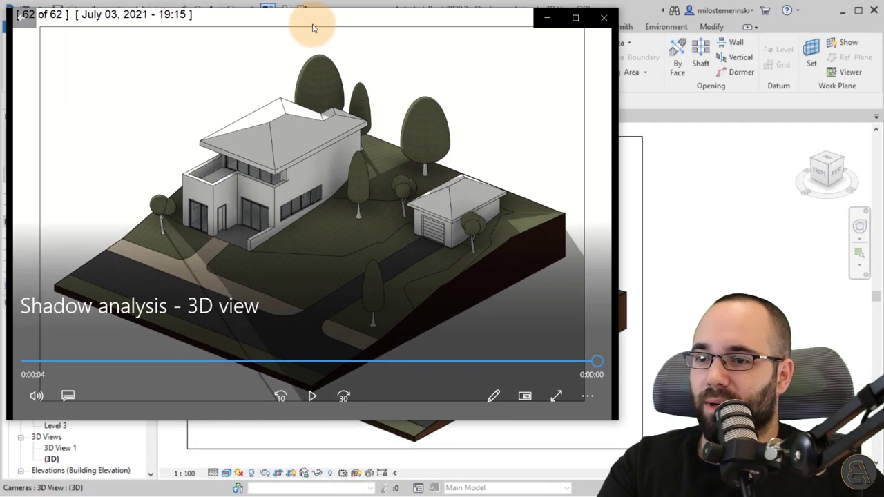
drag(622, 423, 848, 483)
Step: Rewind the exported shadow animation to its first frame and play it through
drag(650, 423, 30, 428)
click(428, 461)
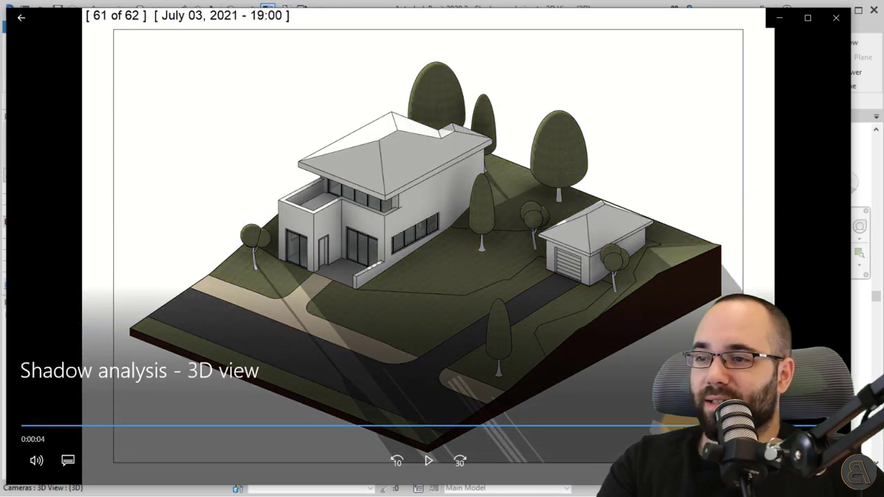
drag(650, 425, 25, 426)
click(403, 450)
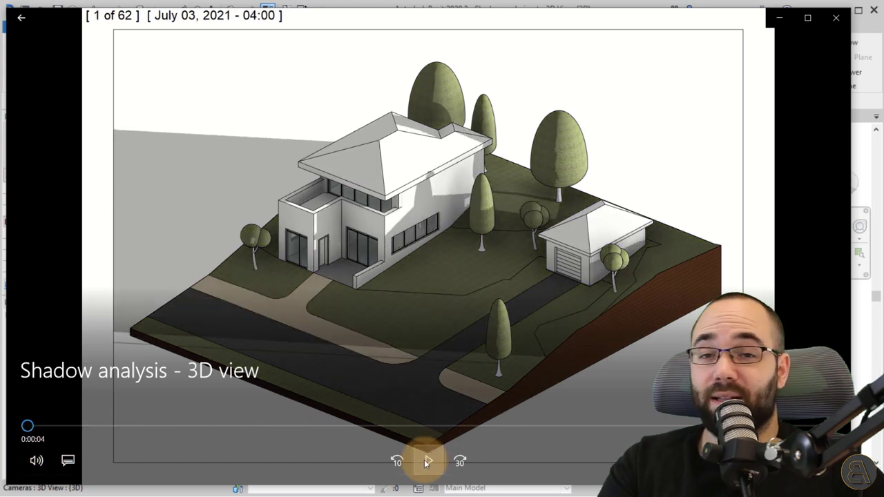
click(425, 459)
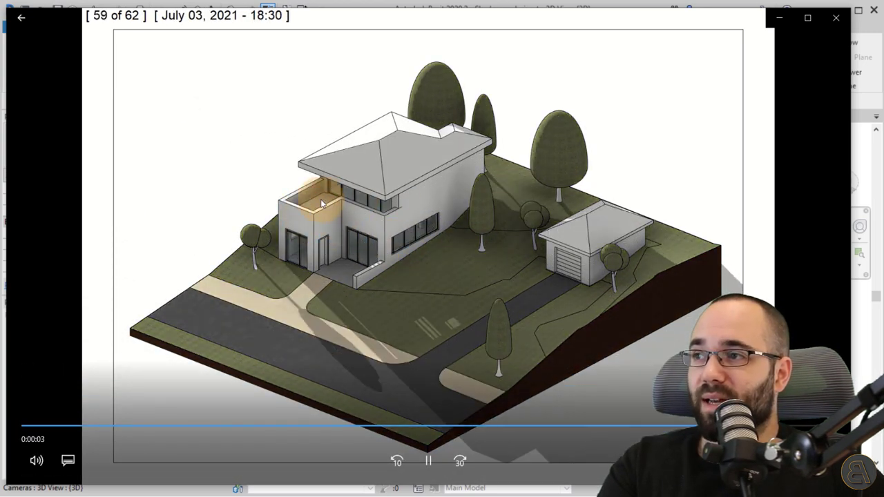
Step: Scrub the animation to the 06:00, 16:00 and 13:30 frames to compare the shadows, and close the video player
mouse_move(733, 423)
mouse_down()
mouse_move(113, 421)
mouse_move(136, 425)
mouse_up()
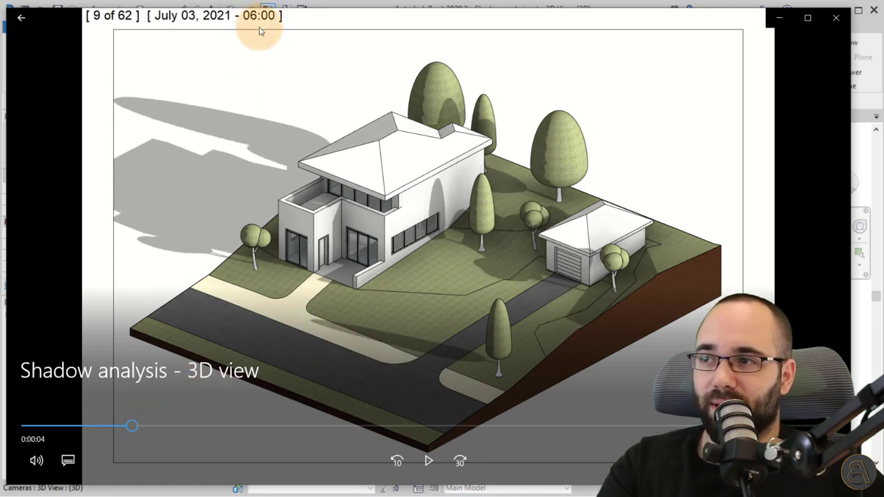
drag(132, 426, 645, 416)
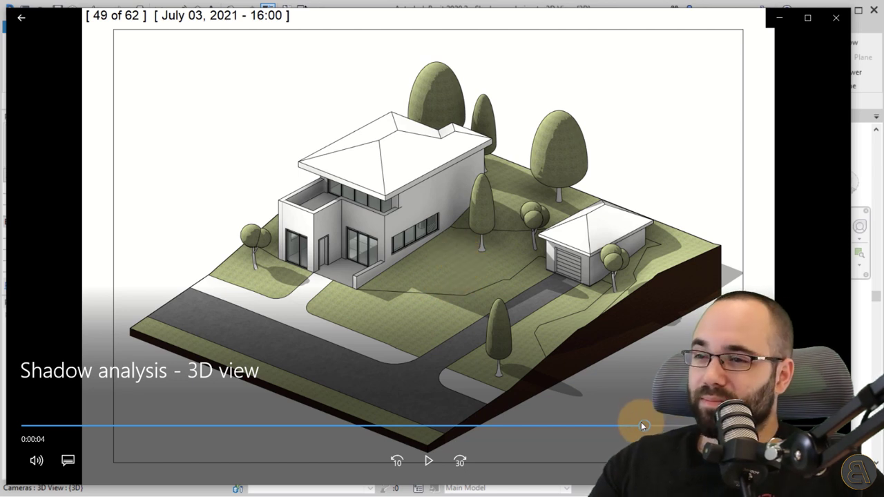
drag(641, 426, 524, 426)
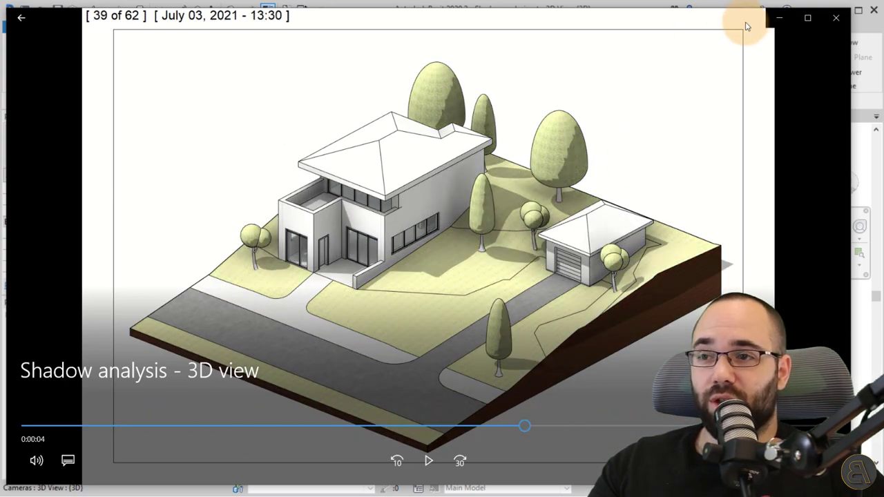
click(832, 26)
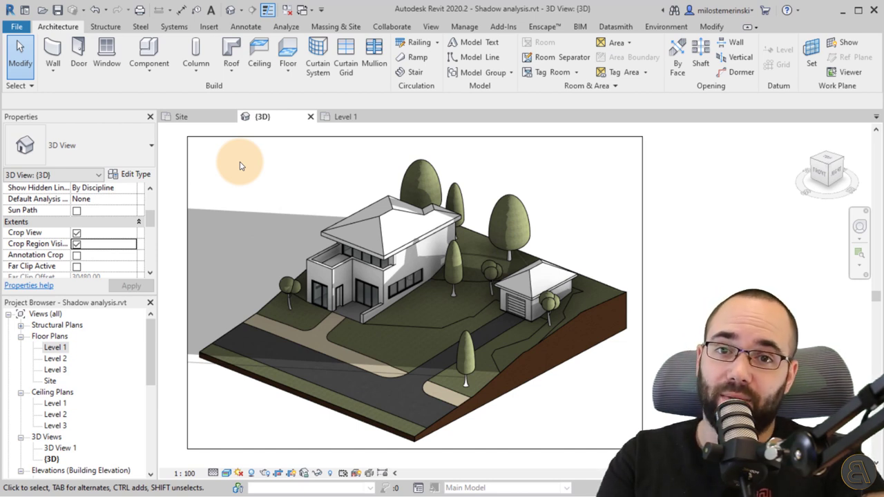
Step: Open the Level 1 floor plan and examine the shadows falling across the living room and Balcony 3
click(346, 117)
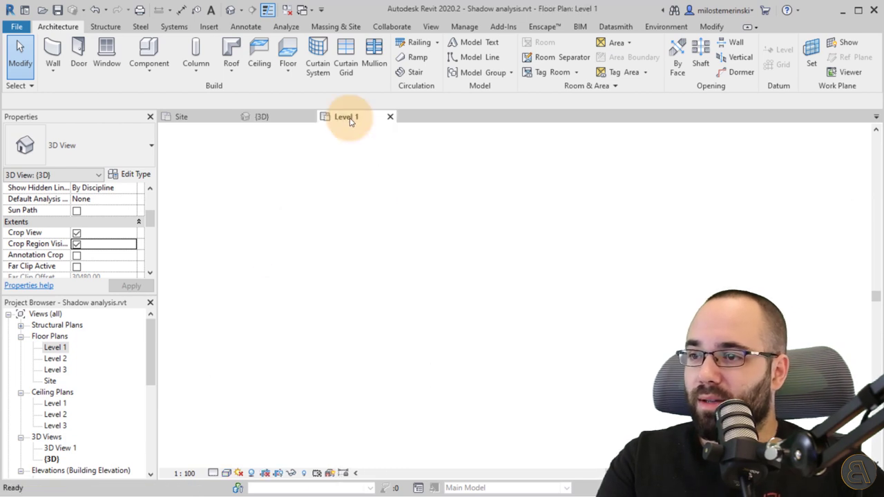
middle_drag(357, 294, 488, 299)
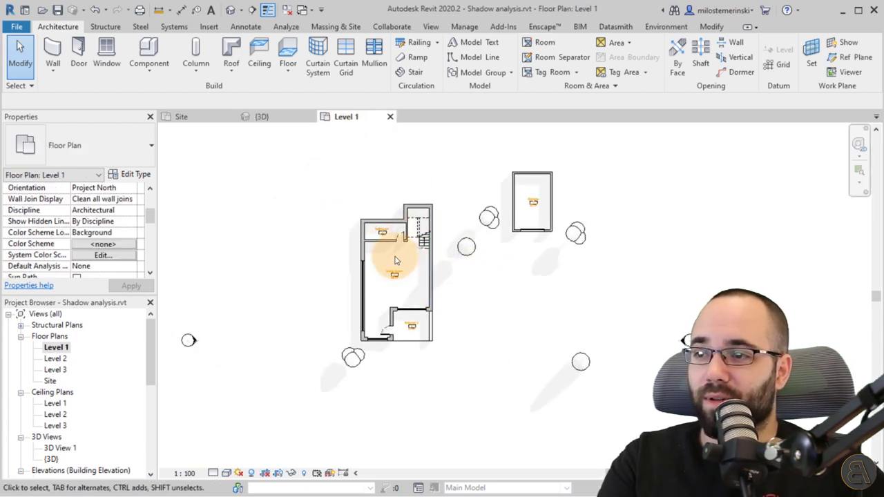
scroll(397, 262, up, 3)
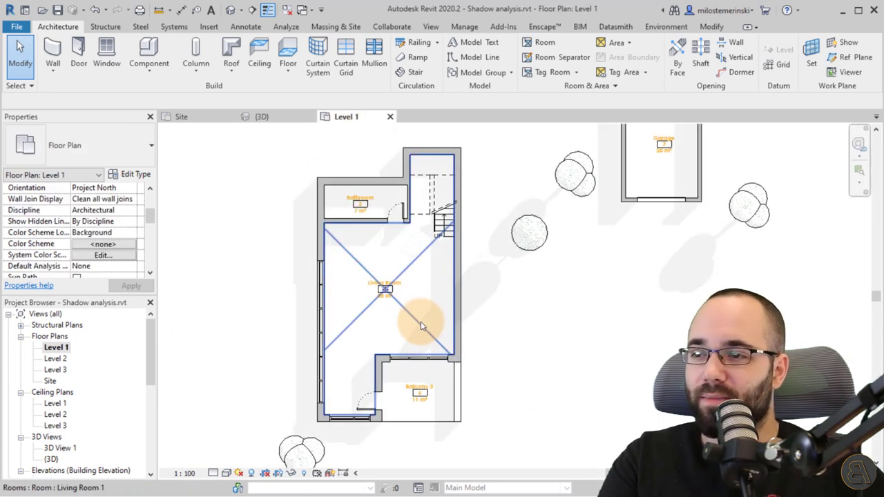
scroll(409, 315, up, 2)
middle_drag(371, 344, 395, 308)
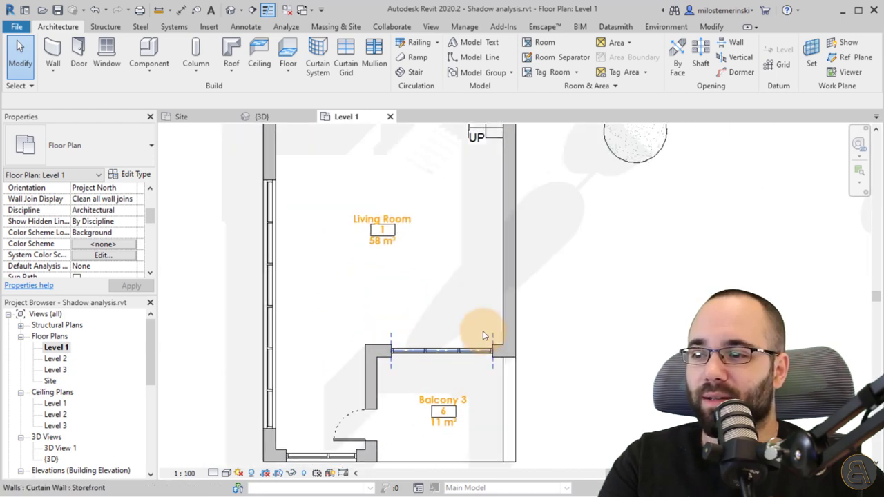
scroll(428, 323, down, 4)
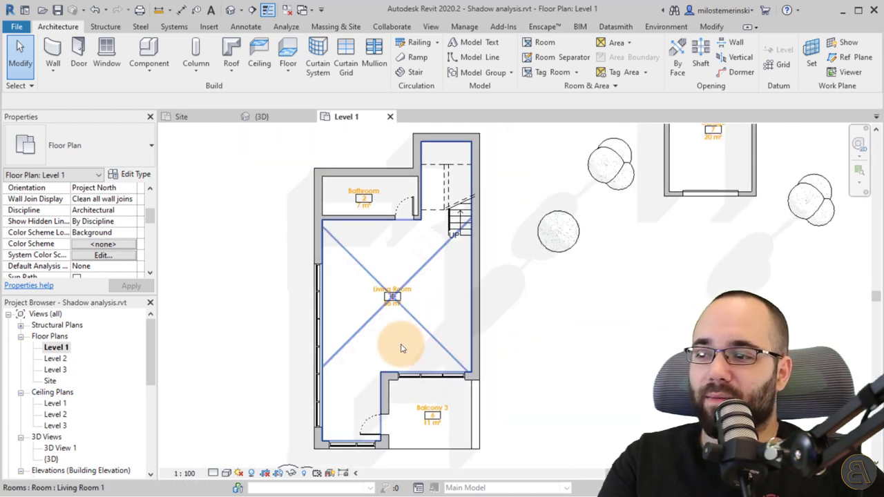
scroll(408, 327, down, 1)
scroll(403, 325, down, 1)
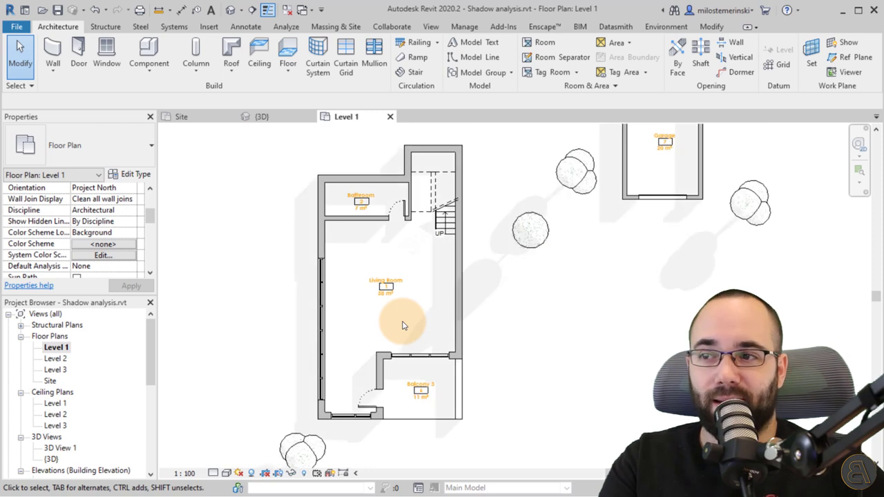
middle_drag(389, 323, 391, 329)
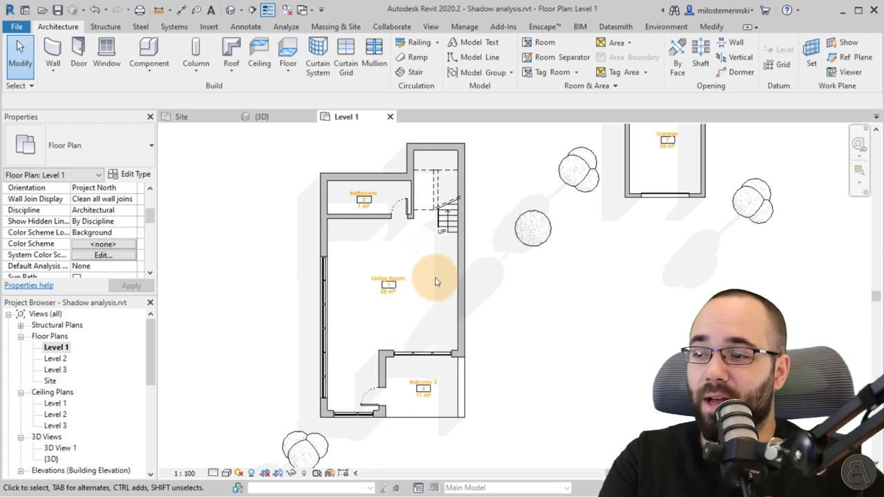
Step: Check the solar study type in the Level 1 plan's sun settings and leave without making changes
click(239, 473)
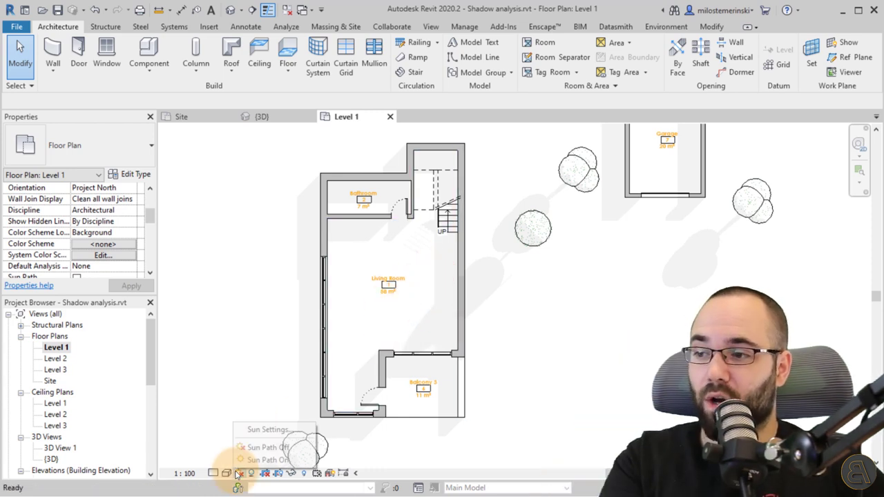
click(254, 431)
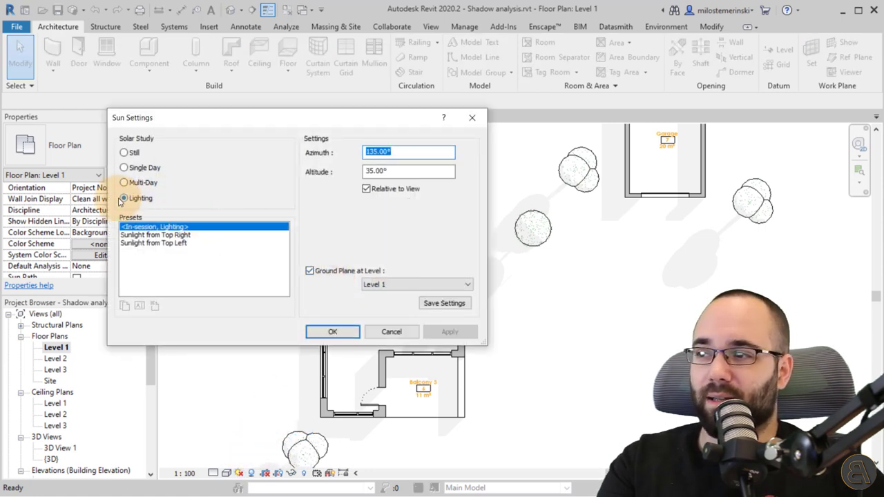
click(392, 332)
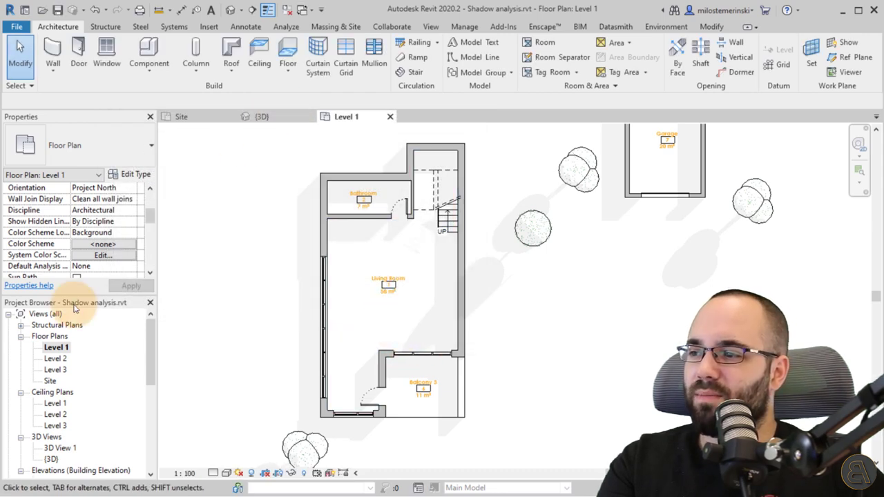
Step: Open the Level 2 floor plan and examine the shadows falling in the bedroom and Balcony 1
double_click(53, 360)
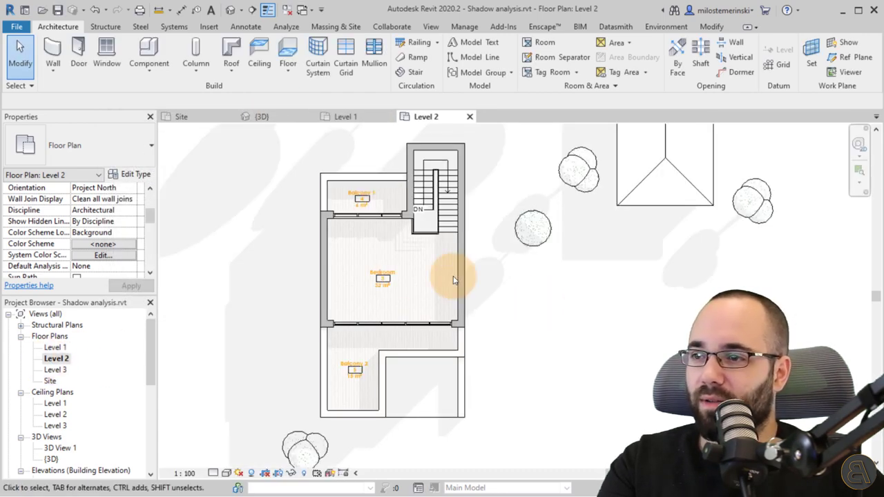
scroll(415, 290, up, 4)
scroll(347, 242, up, 4)
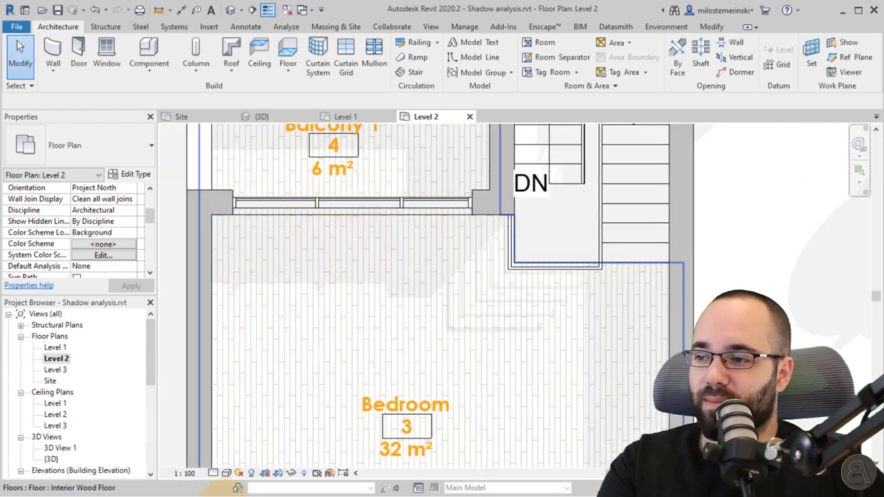
Step: Set the shadow intensity to 45 in the Level 2 floor plan's lighting options
click(226, 474)
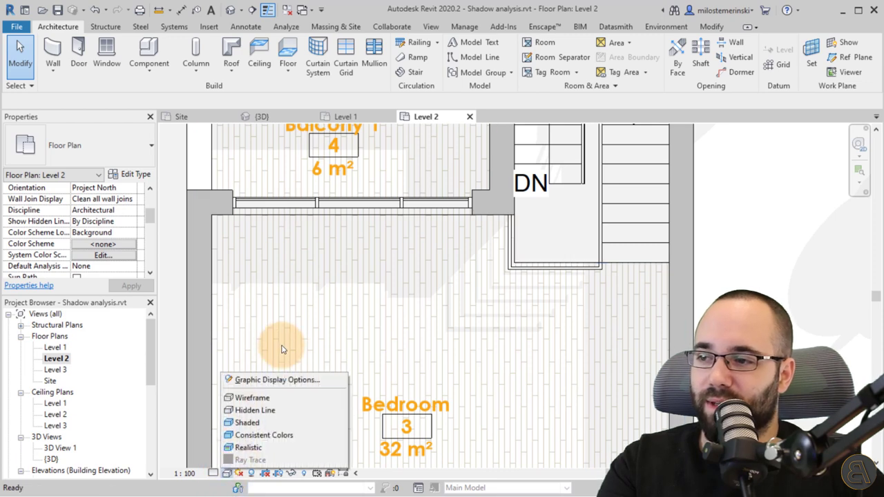
click(266, 379)
click(128, 235)
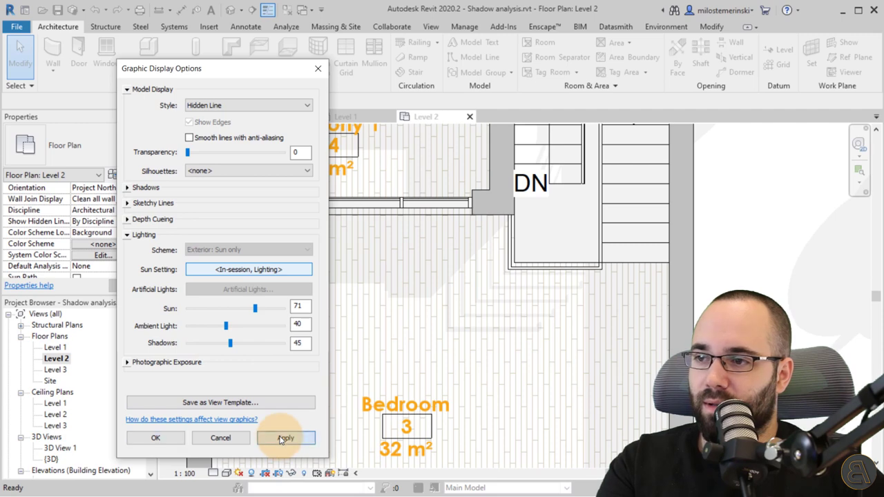
click(283, 439)
click(174, 441)
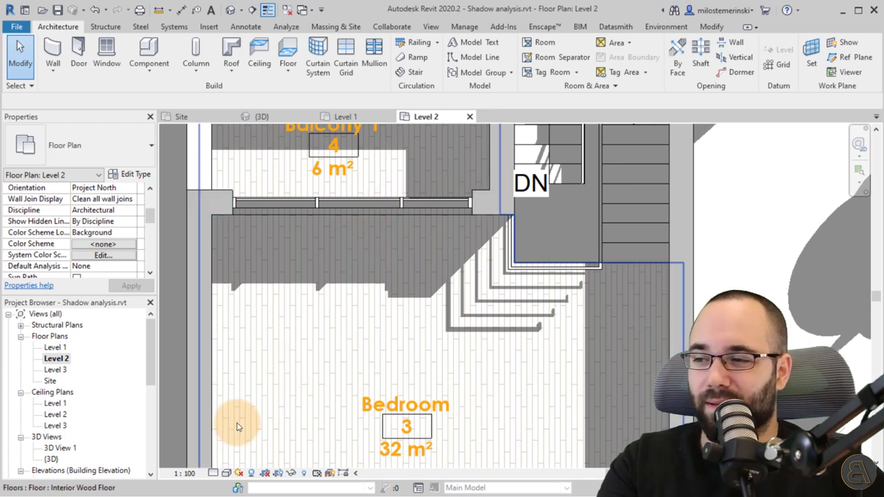
Step: Set the Level 2 plan's shadow intensity to 25 and check the shadows across the whole floor
click(228, 473)
click(257, 382)
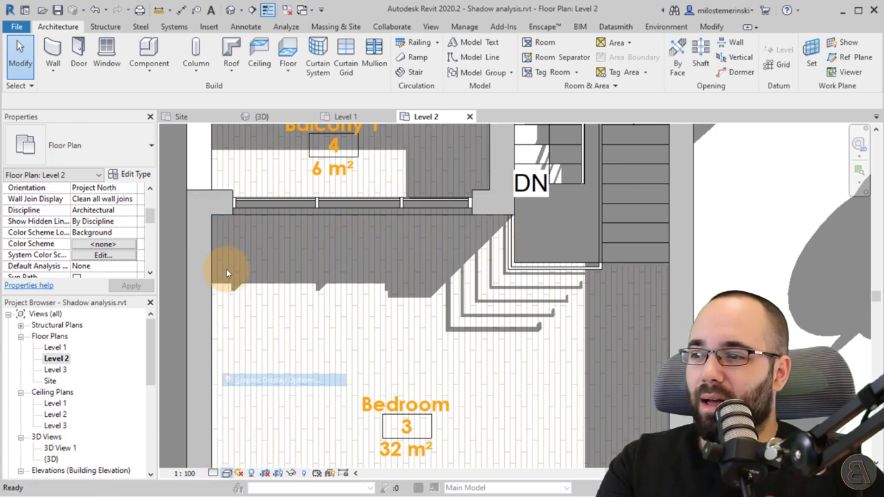
click(128, 236)
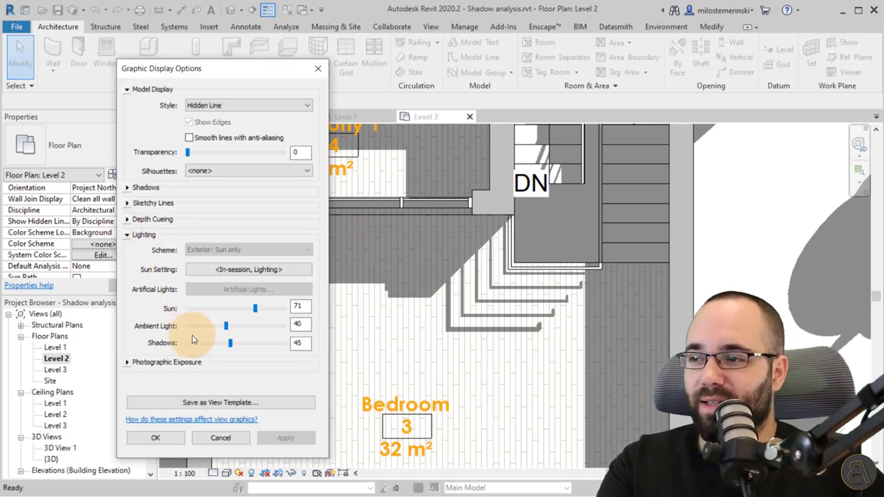
click(286, 438)
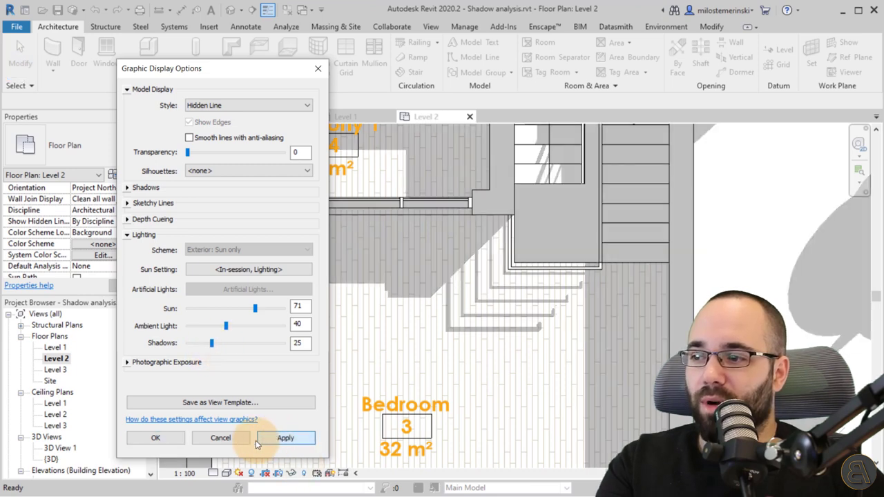
key(Return)
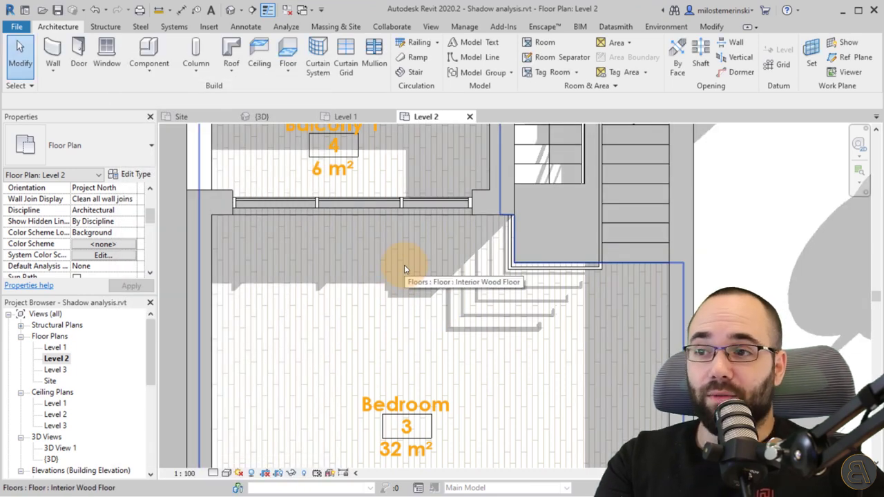
scroll(411, 275, down, 5)
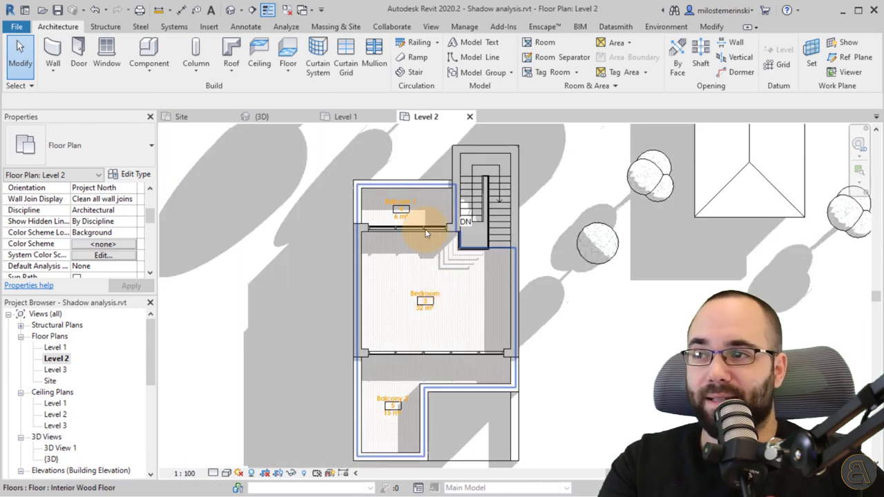
Step: Switch to the Level 1 floor plan and increase the shadow intensity in its lighting options
click(362, 118)
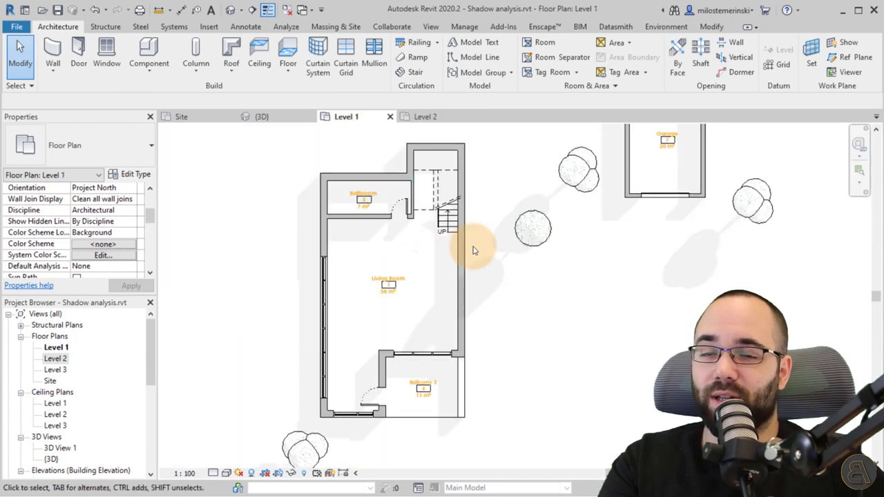
click(226, 473)
click(270, 377)
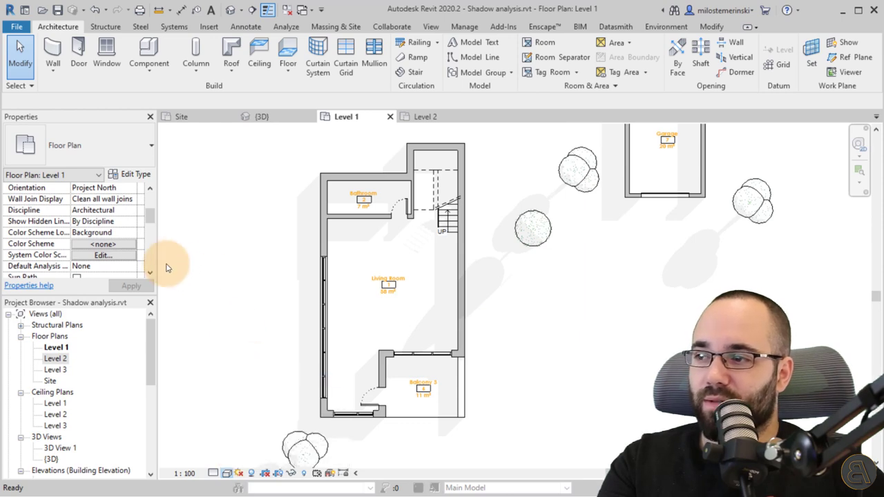
click(128, 235)
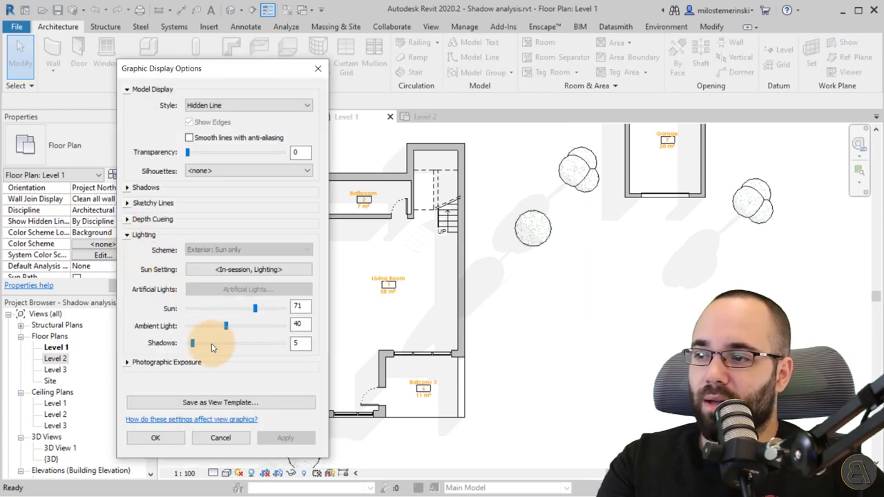
click(211, 343)
click(285, 438)
click(158, 438)
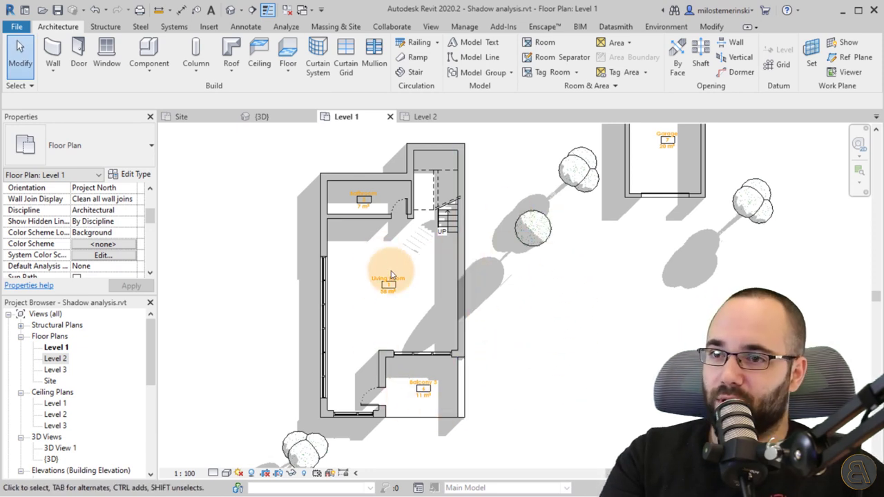
Step: Draw a horizontal building section through the living room on Level 1, extending beyond both exterior walls and looking toward the bathroom
mouse_move(406, 285)
middle_down()
mouse_move(405, 275)
mouse_move(400, 288)
mouse_move(391, 286)
middle_up()
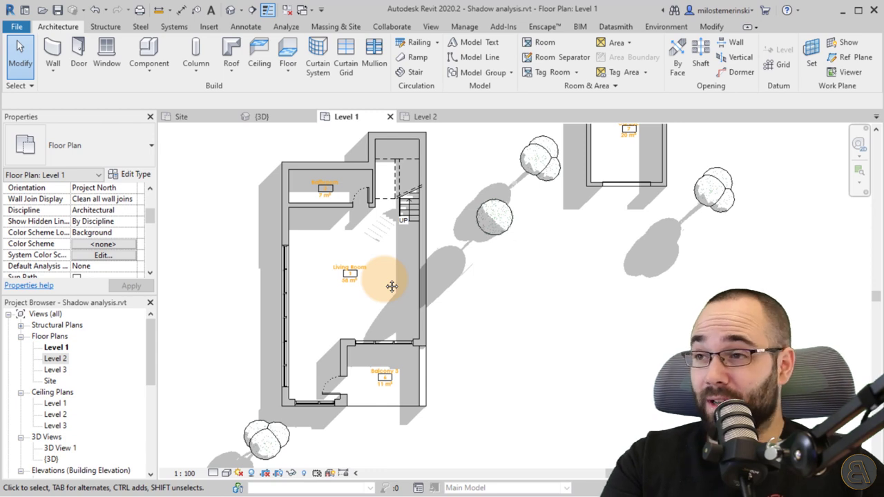
click(252, 9)
click(231, 282)
click(539, 278)
click(556, 279)
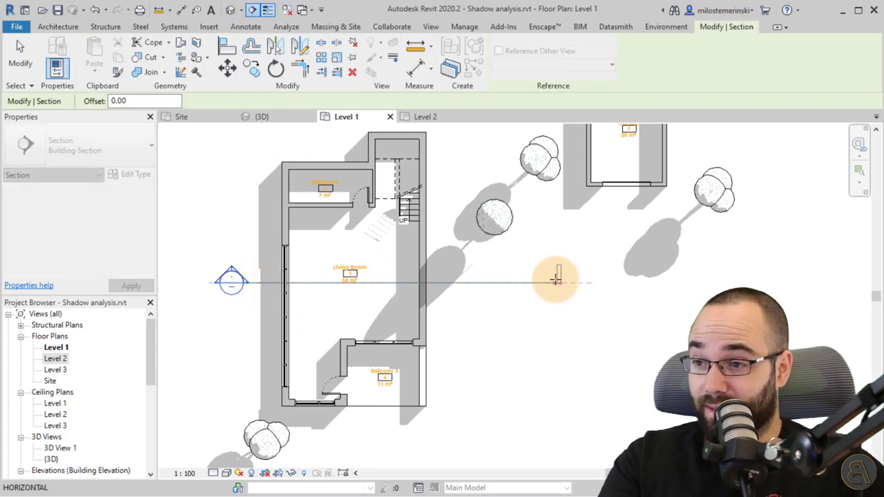
key(Escape)
key(Escape)
click(223, 259)
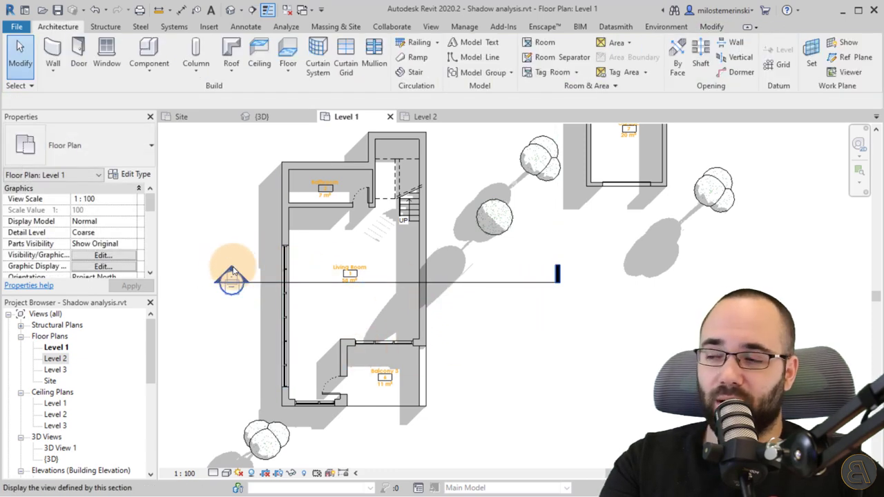
Step: Open the view of the new section through the living room and centre the house in it
double_click(232, 271)
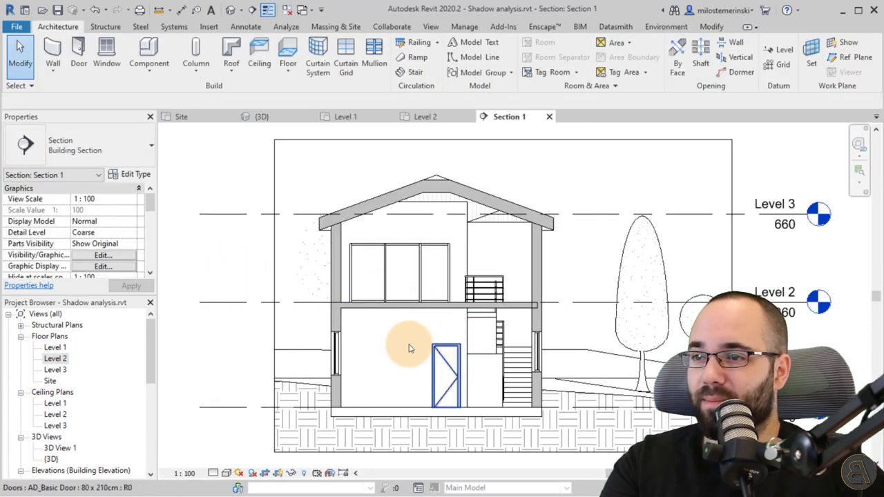
middle_drag(397, 351, 410, 294)
middle_drag(360, 252, 328, 290)
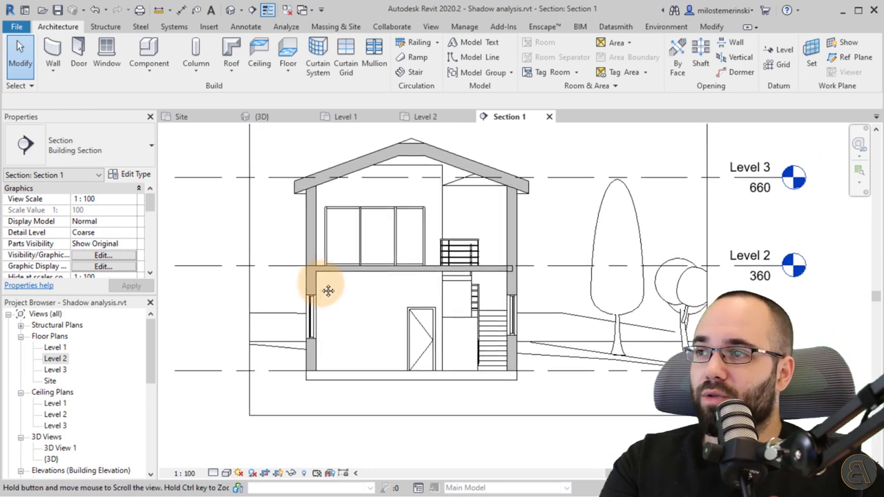
Step: Create a non-perspective camera view from the section, with the eye near the ground-floor door's head and the target straight down below ground
click(243, 13)
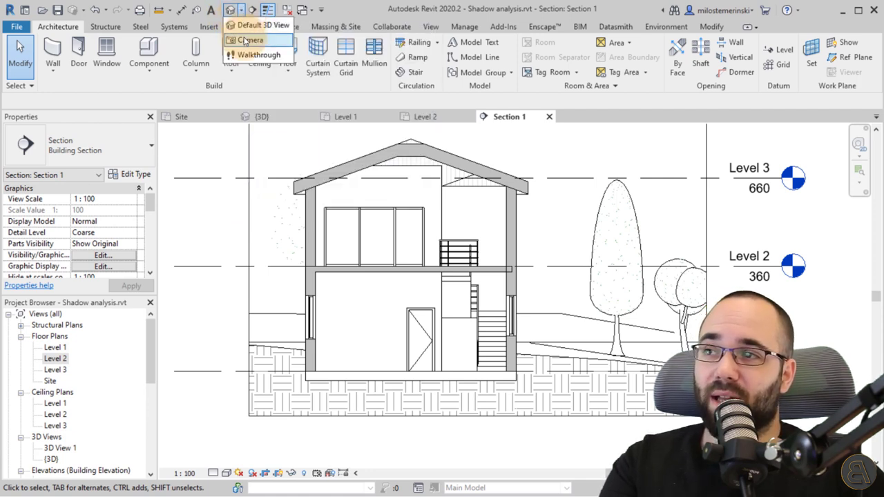
click(249, 40)
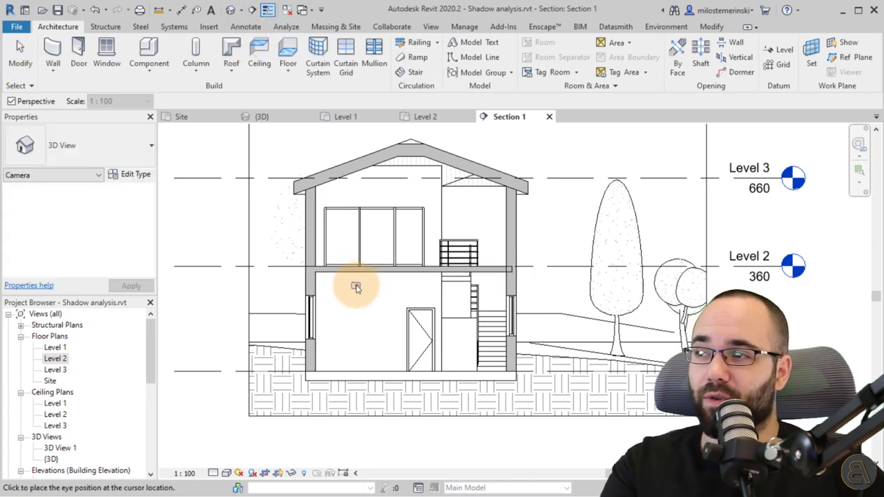
click(41, 104)
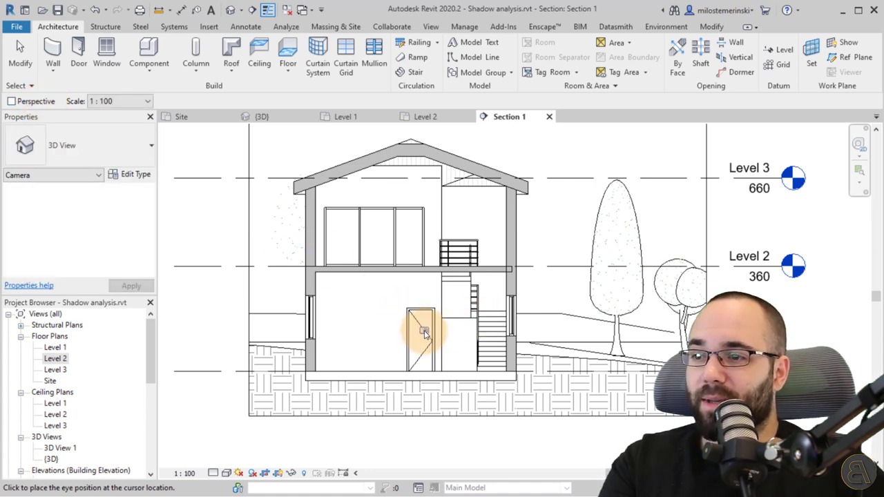
scroll(424, 334, up, 2)
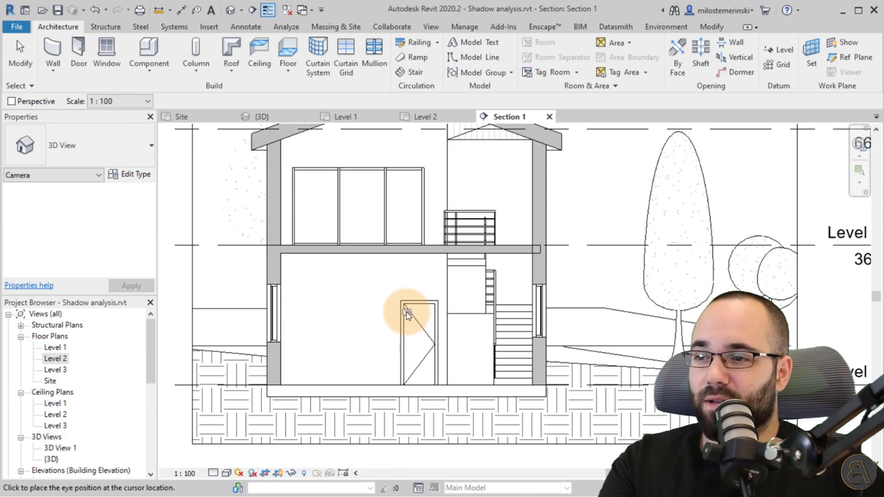
click(407, 313)
middle_drag(404, 422, 421, 337)
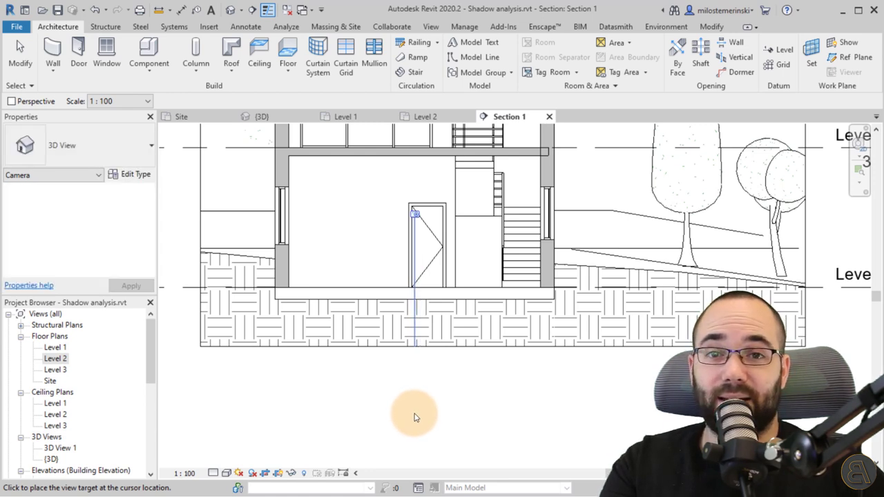
click(413, 416)
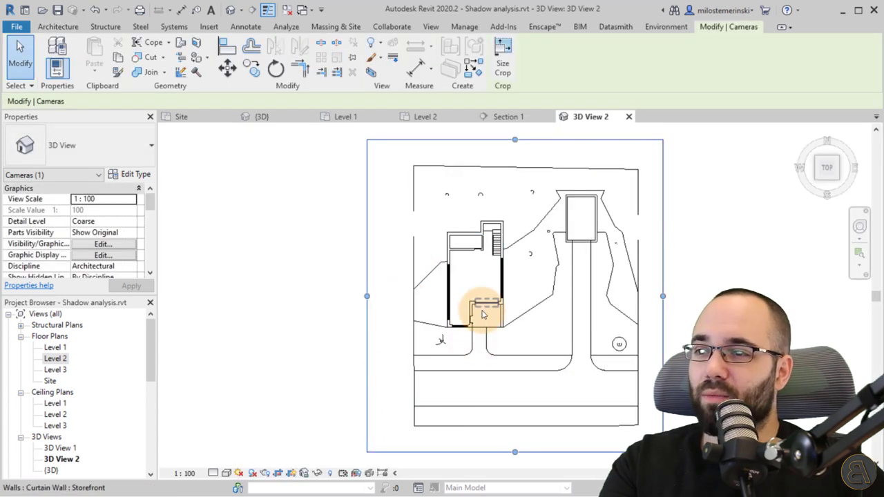
Step: Inspect the ground-floor layout in the new top-down 3D view and turn on its shadows
scroll(456, 308, up, 5)
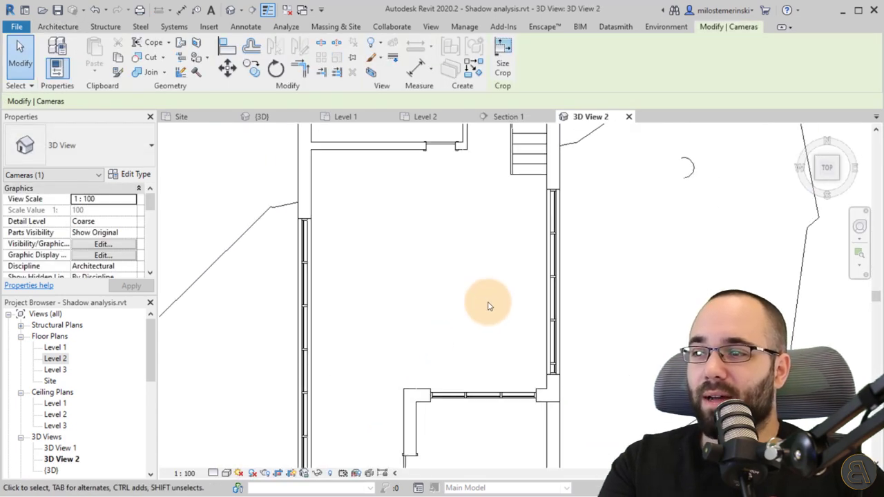
scroll(421, 342, down, 5)
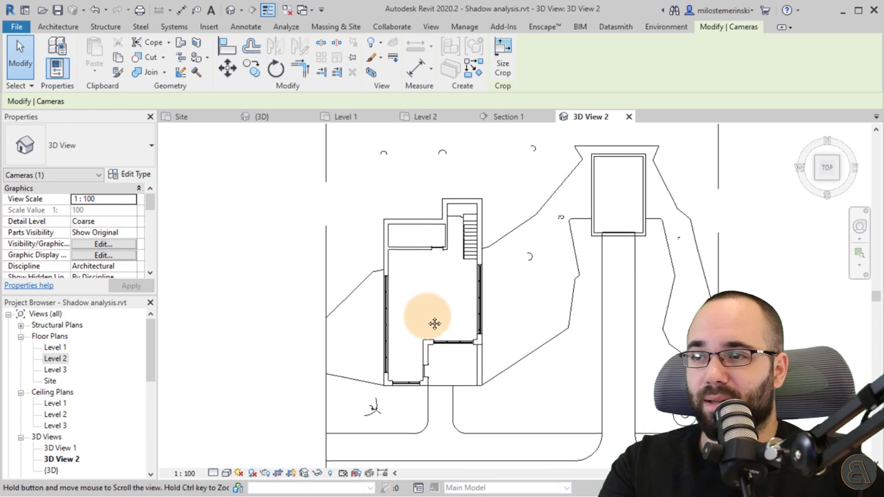
middle_drag(434, 322, 442, 335)
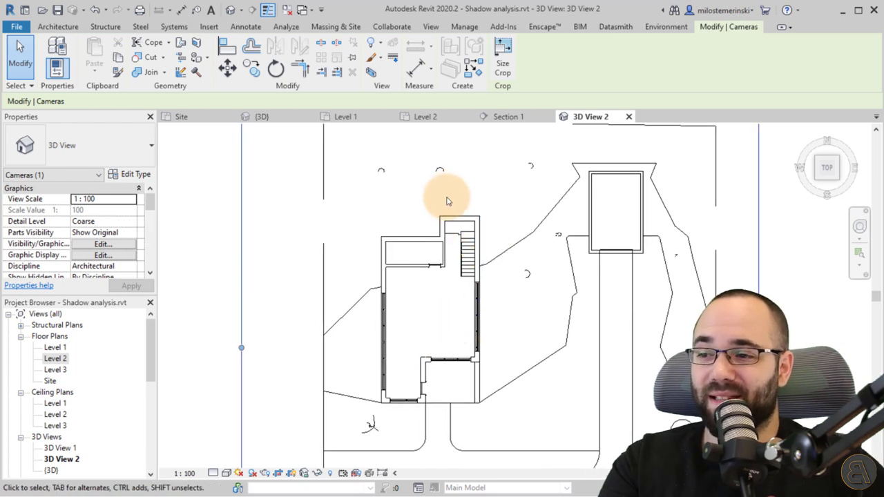
middle_drag(445, 301, 348, 316)
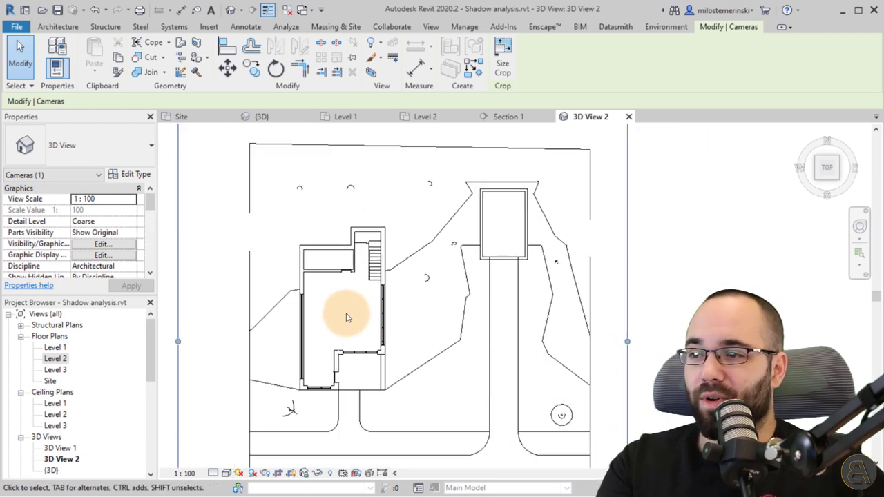
click(251, 474)
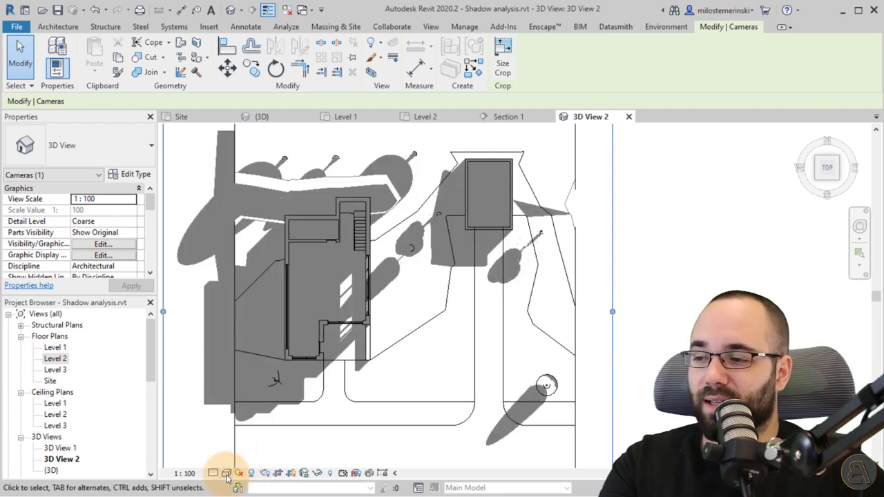
Step: Set the shadow intensity to 30 in the top-down 3D view's lighting options and deselect the camera
click(226, 474)
click(265, 381)
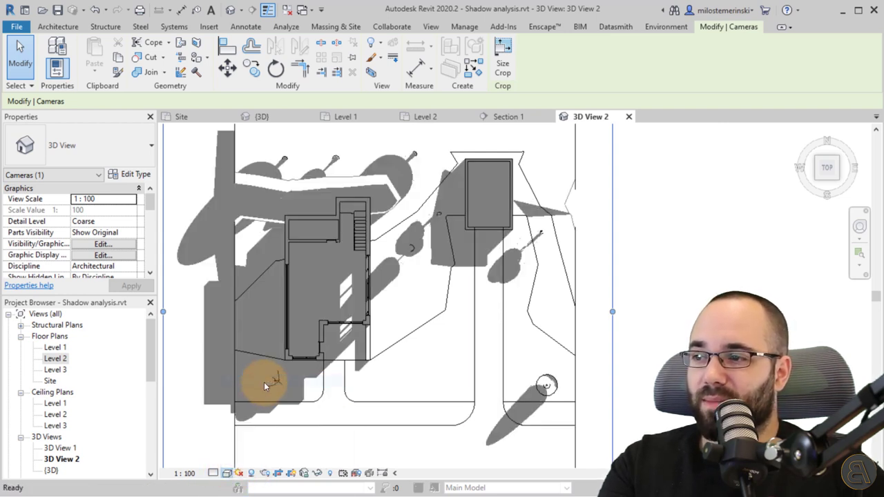
click(143, 235)
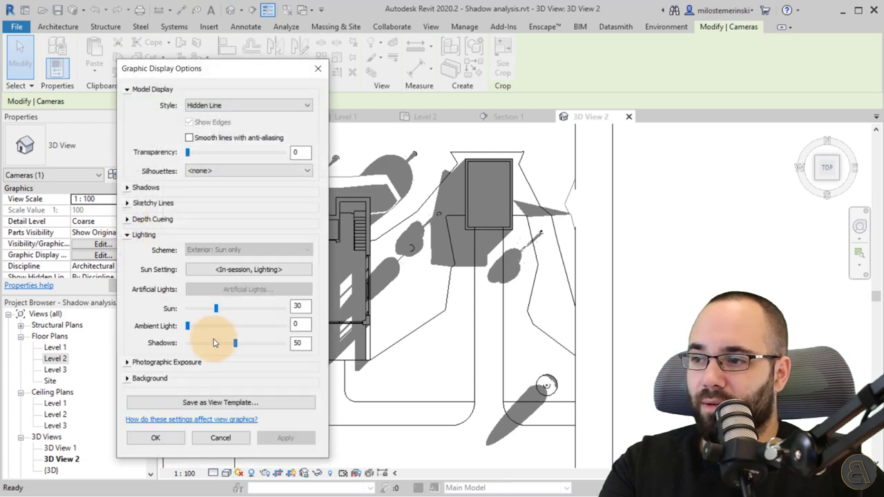
click(284, 441)
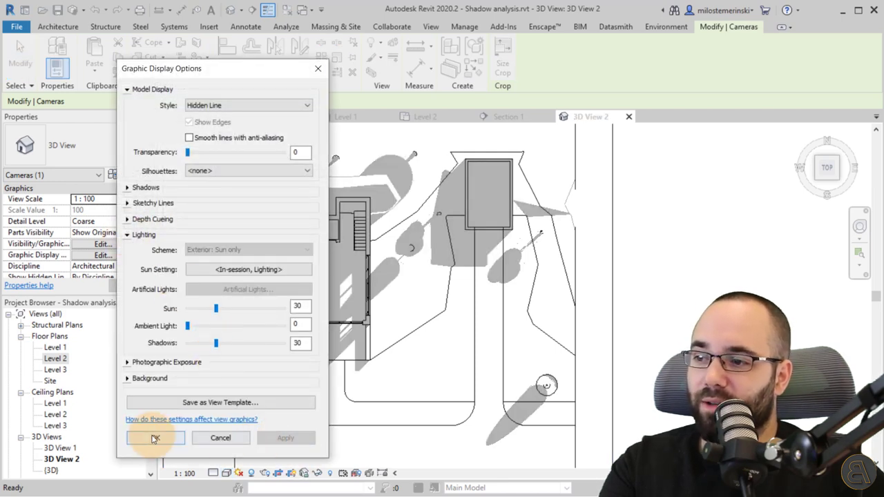
click(155, 440)
click(297, 436)
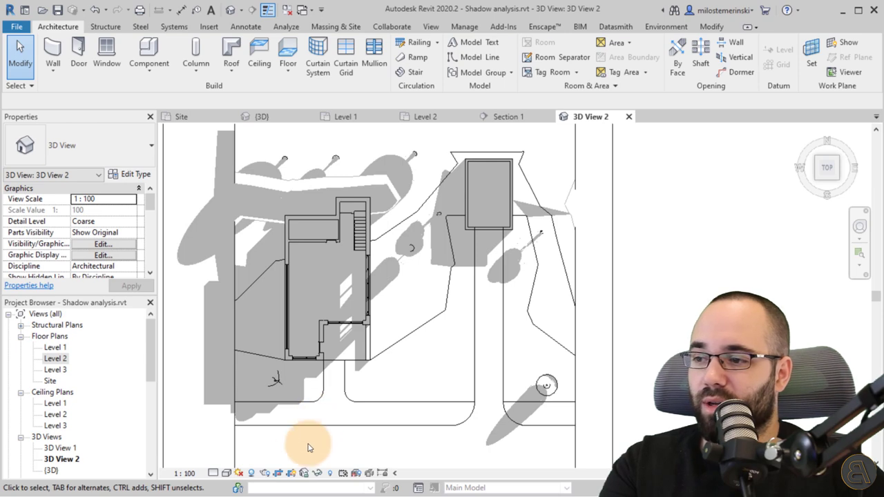
Step: Set the top-down 3D view's sun to a single-day solar study from sunrise to sunset with a 15-minute time interval
click(251, 474)
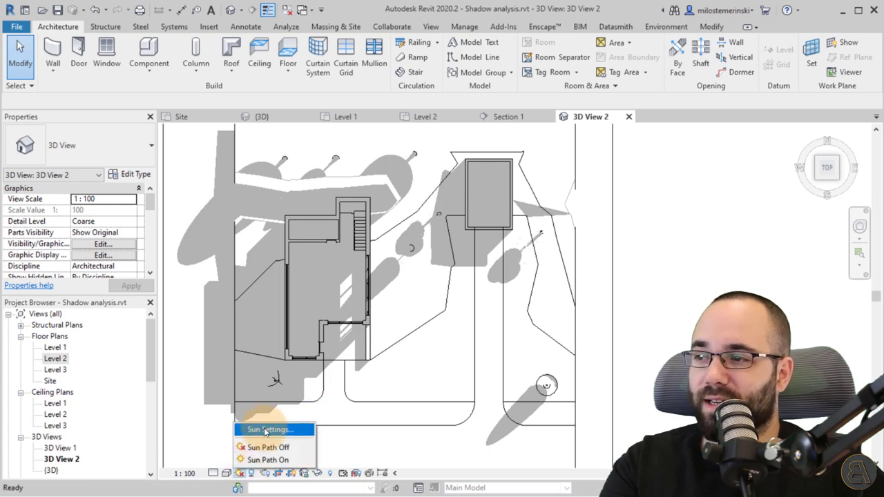
click(264, 427)
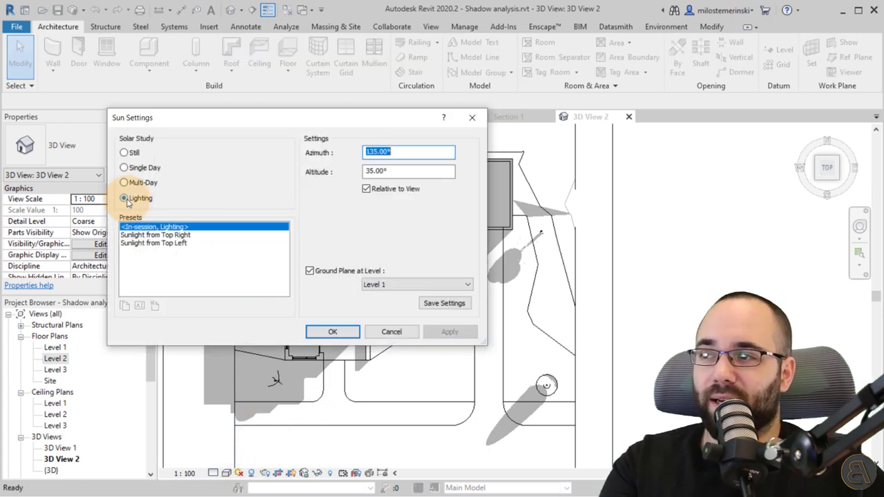
click(132, 170)
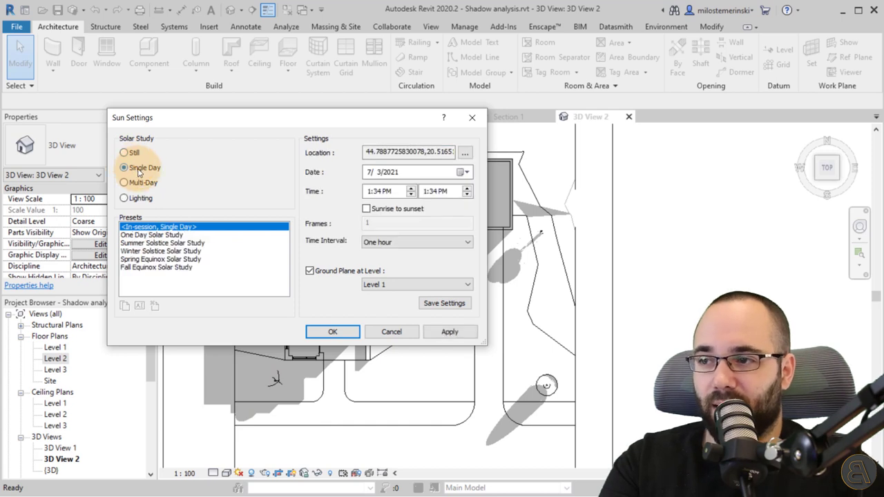
click(378, 243)
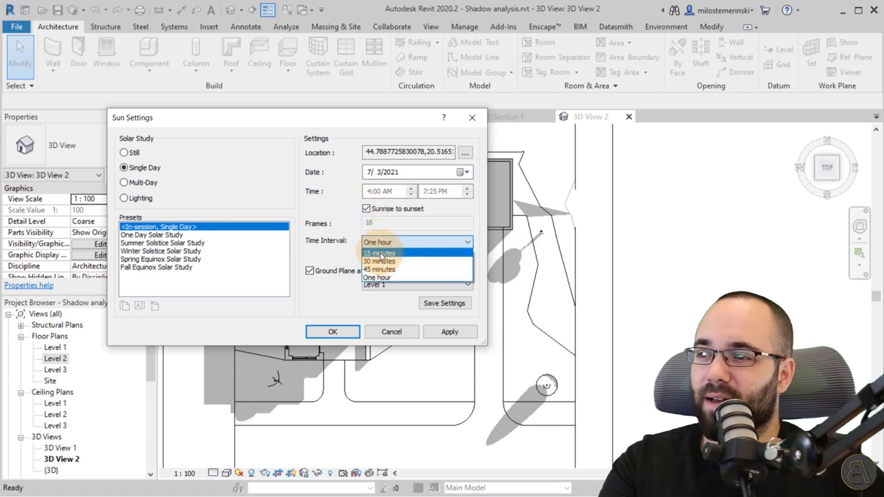
click(378, 271)
click(449, 332)
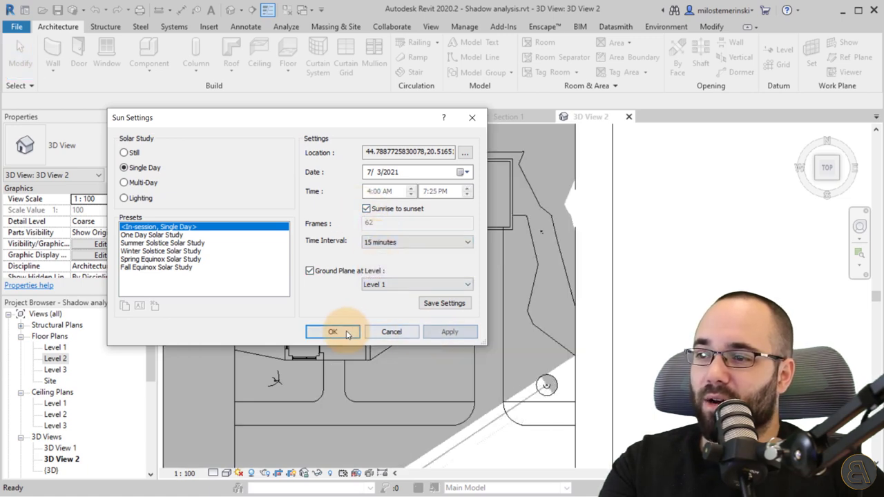
click(337, 332)
Step: Check the crop region size settings of the top-down 3D view
scroll(386, 280, down, 2)
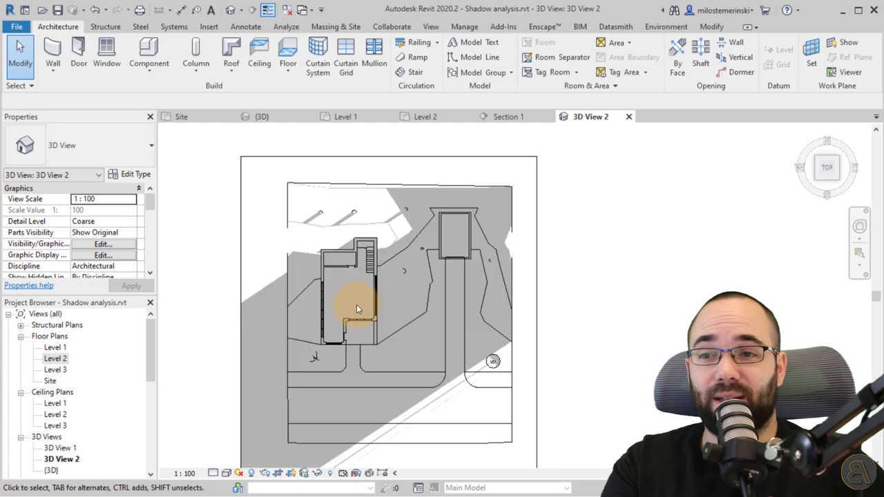
middle_drag(359, 312, 342, 293)
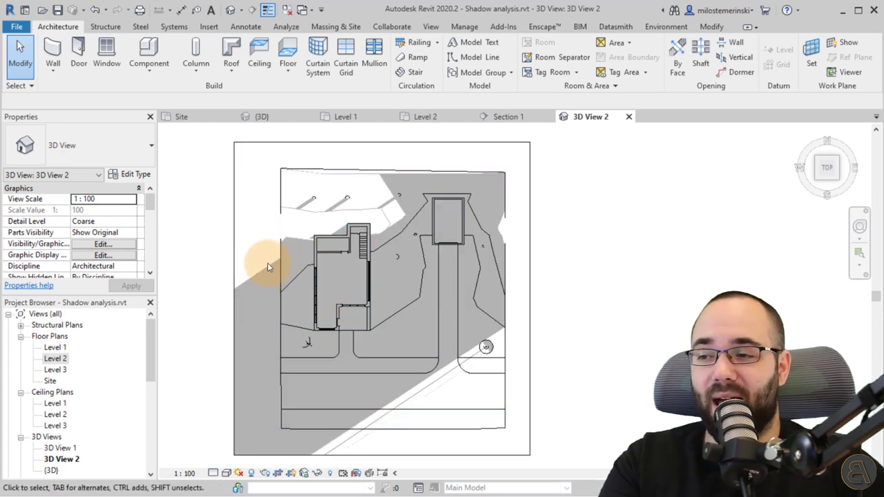
mouse_move(268, 262)
middle_down()
mouse_move(283, 272)
mouse_move(268, 266)
middle_up()
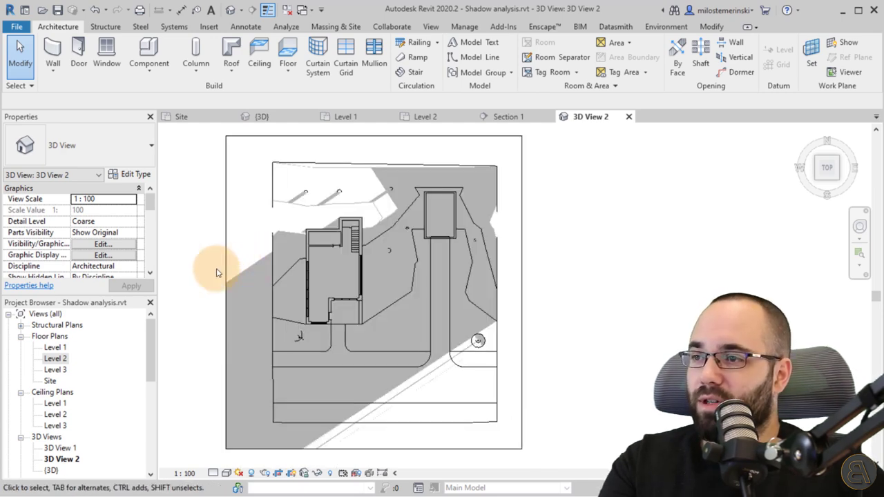
click(226, 262)
click(497, 74)
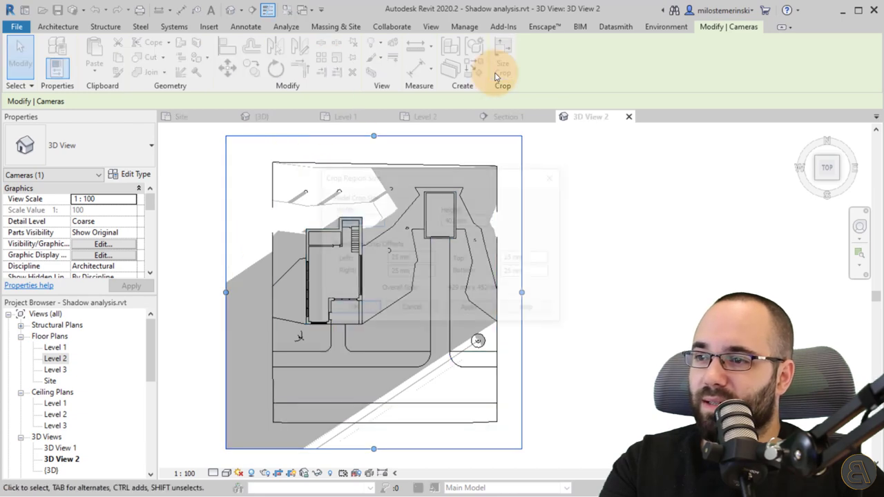
click(556, 178)
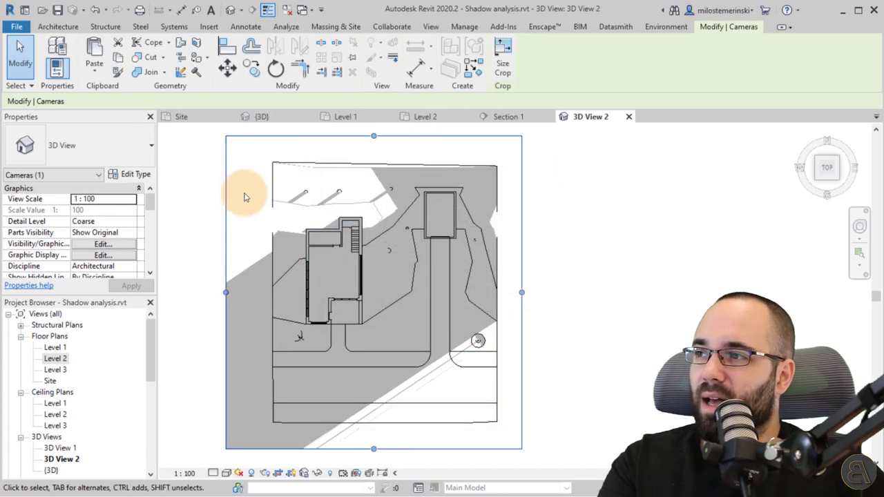
Step: Export the solar study as an AVI animation with all frames at 15 frames per second, saved as Shadow analysis 3D View 2 on the Desktop
click(20, 27)
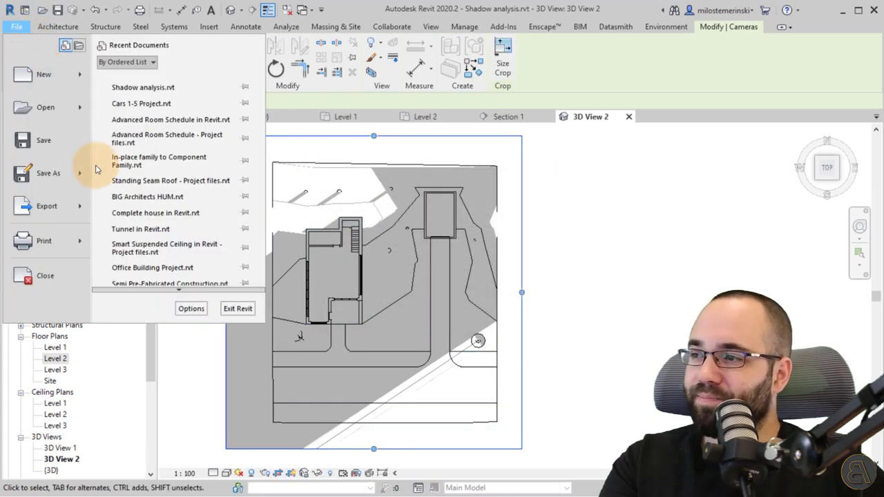
mouse_move(61, 208)
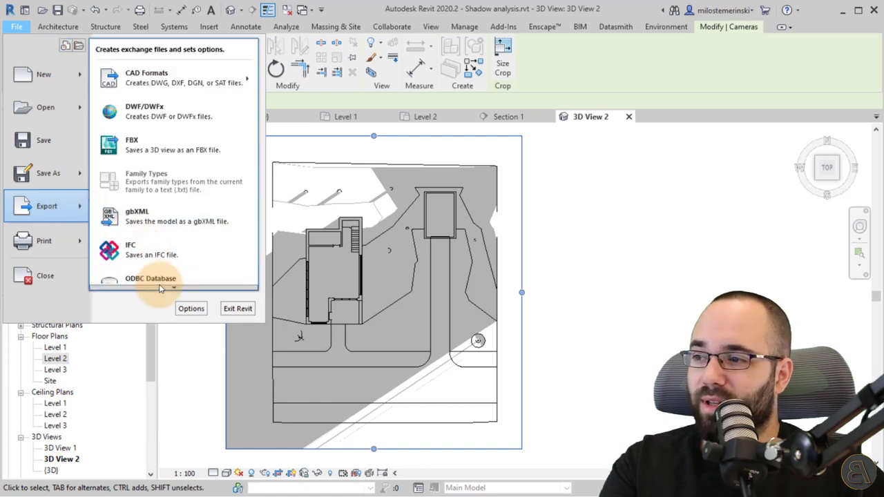
scroll(148, 280, down, 3)
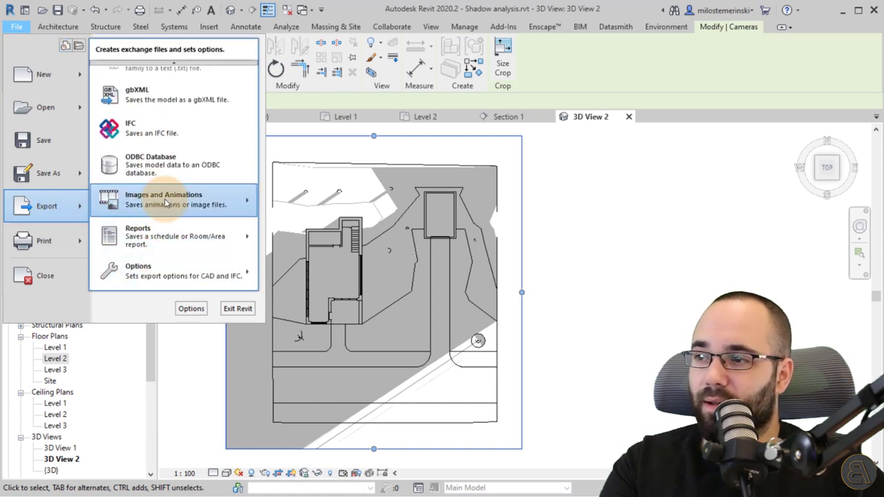
mouse_move(235, 198)
click(280, 214)
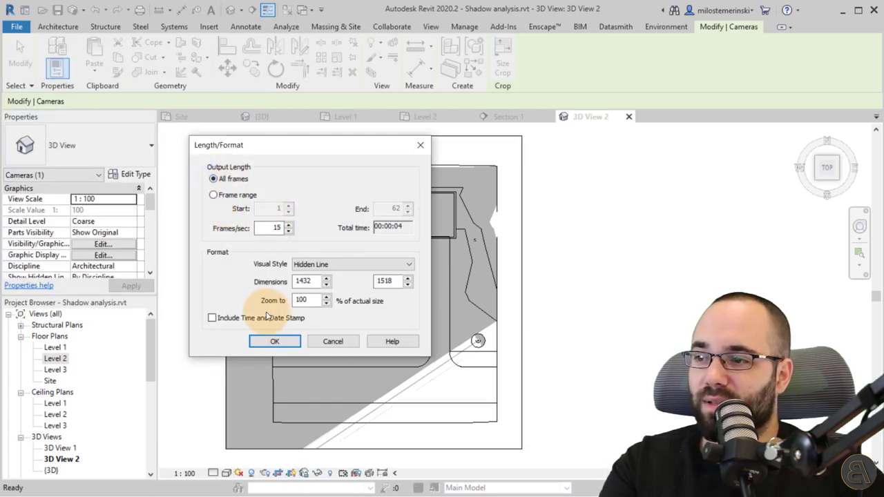
click(287, 345)
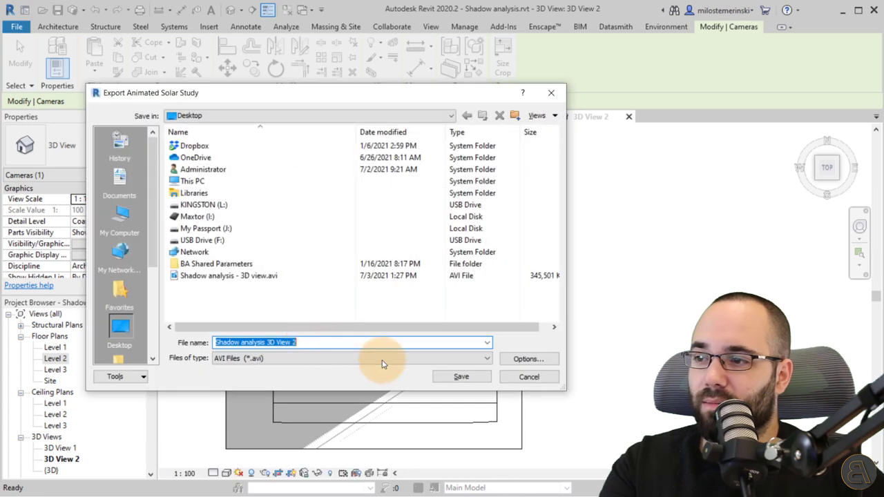
click(462, 377)
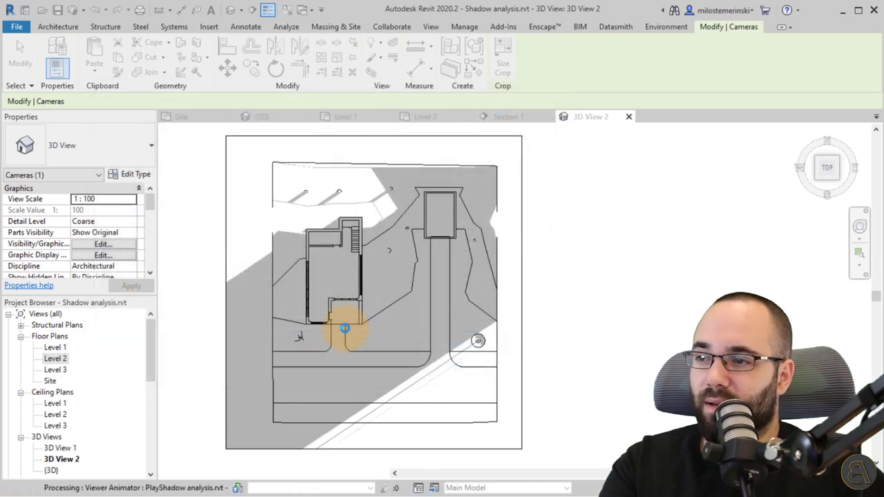
click(499, 232)
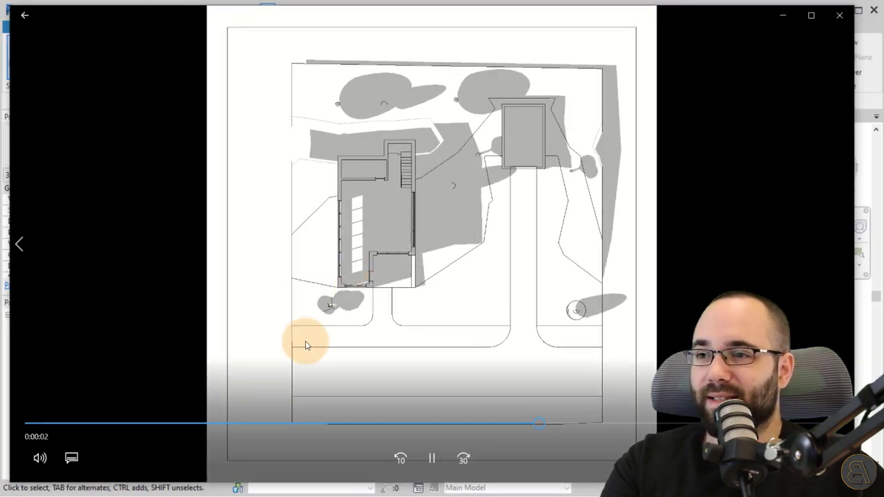
Step: Replay and scrub through the exported solar study video to examine how sunlight moves across the house interior during the day
click(199, 424)
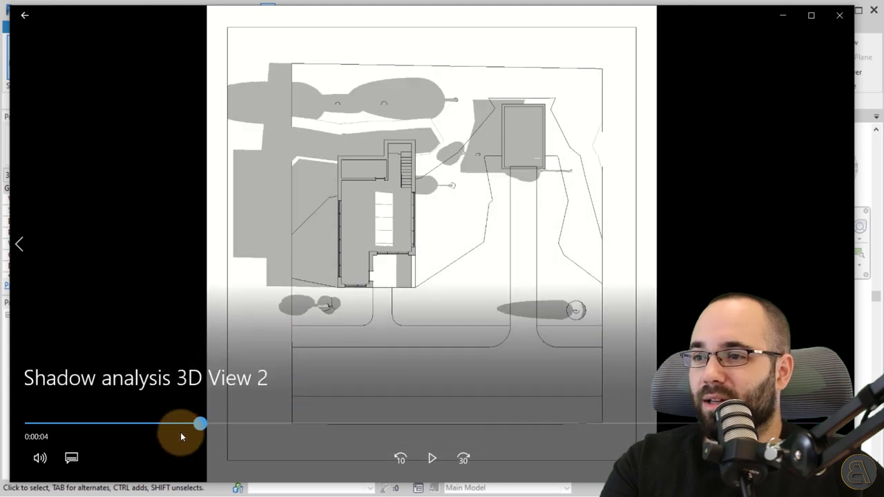
click(29, 424)
click(431, 458)
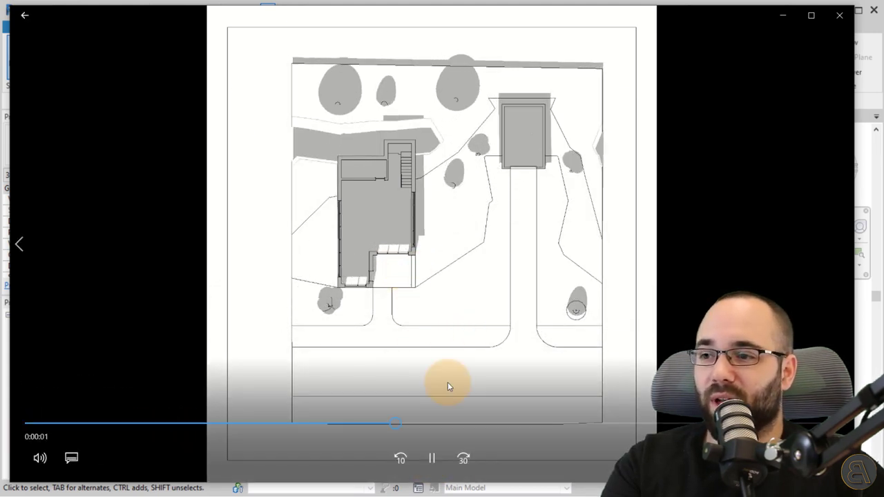
click(434, 460)
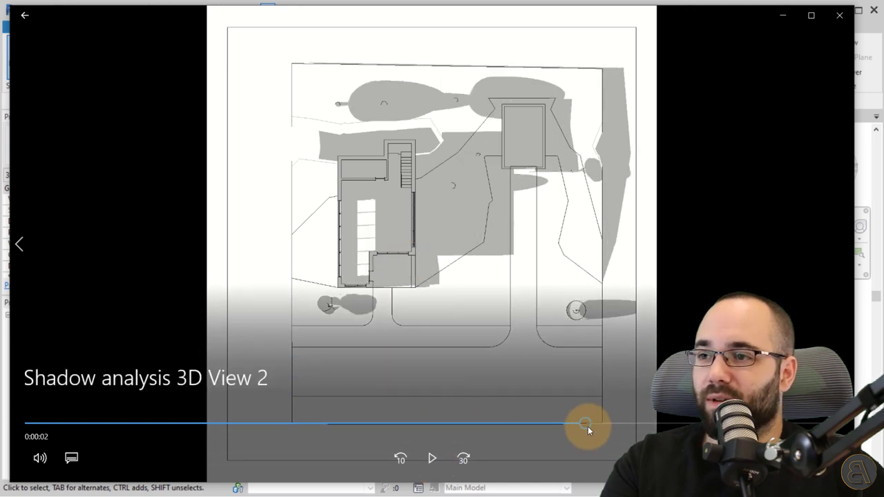
drag(588, 426, 207, 425)
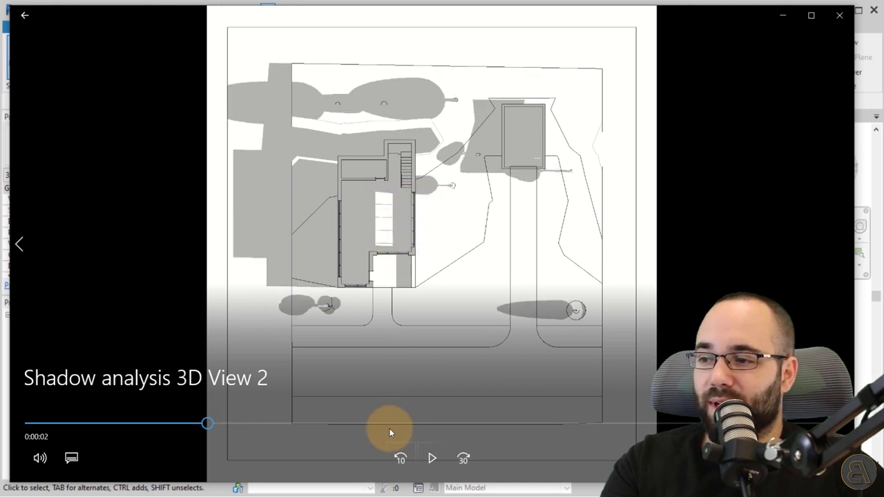
drag(213, 428, 416, 422)
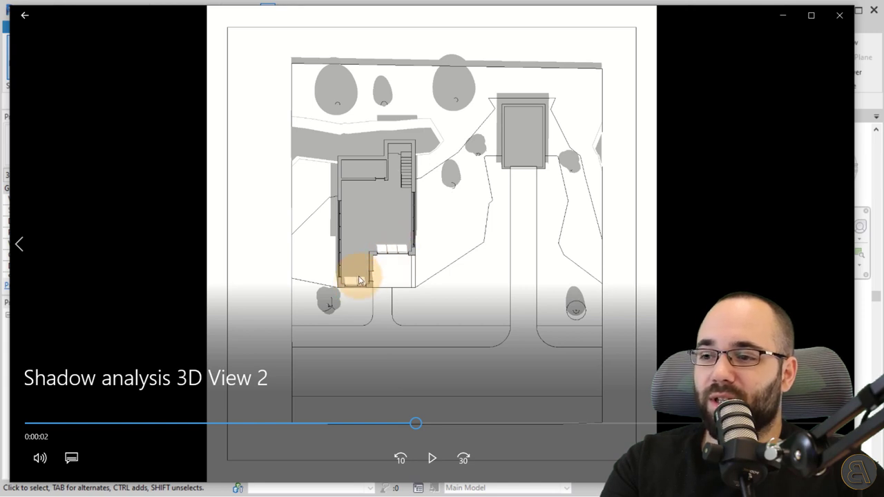
drag(415, 423, 627, 426)
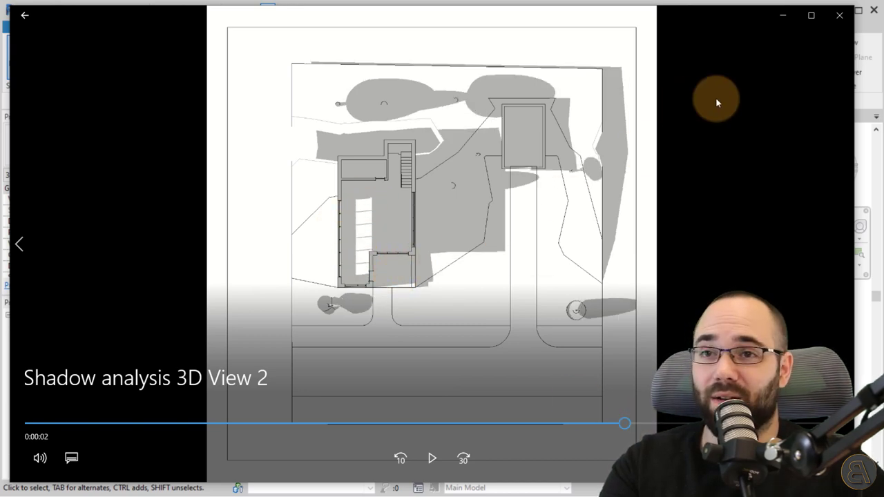
Step: Close the video player and return to the default {3D} view of the house in Revit
click(836, 16)
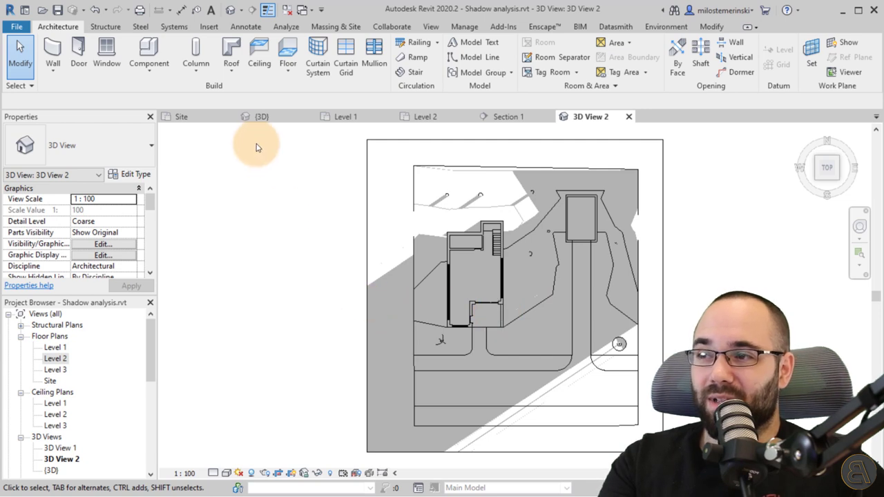
click(257, 117)
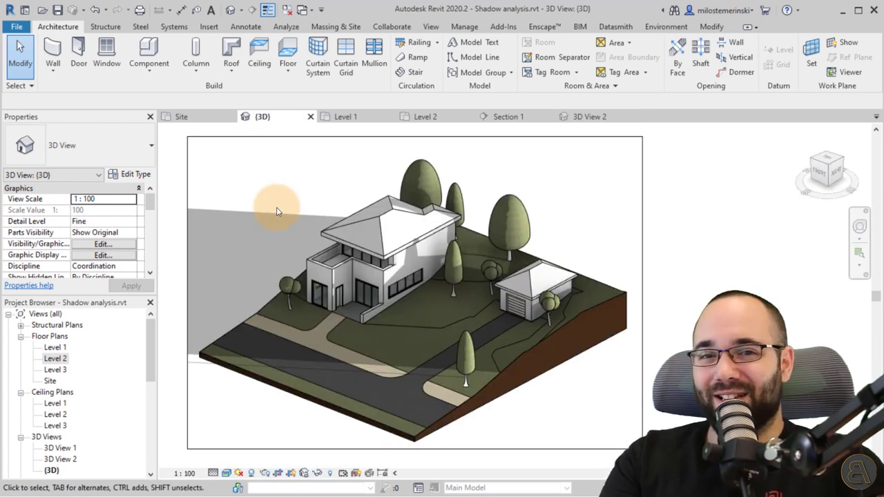